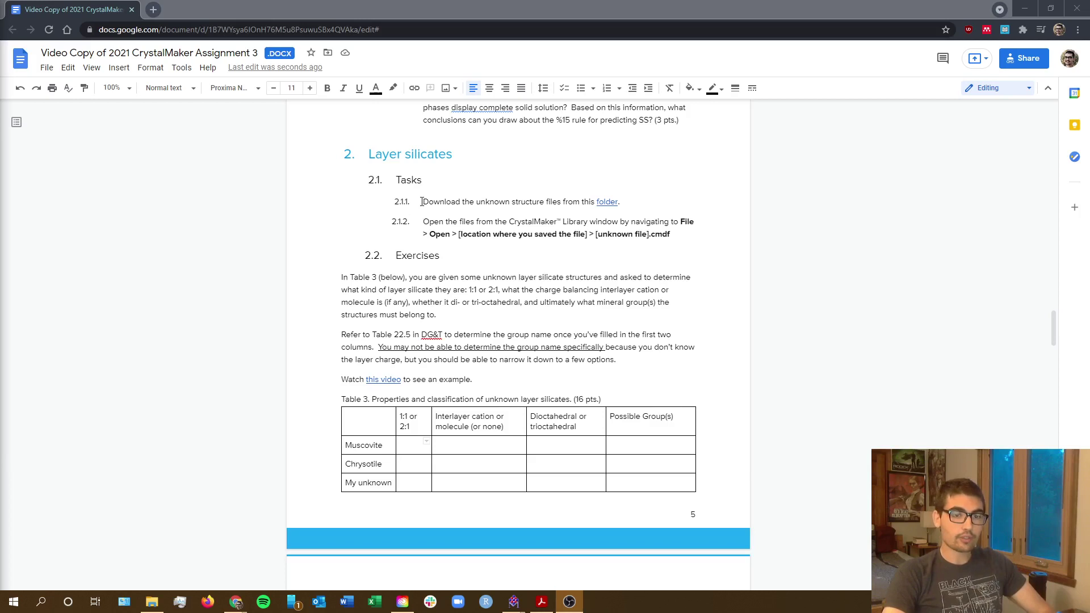
Review the Layer silicates section of the assignment: the file tasks, the Table 22.5 reference, the underlined group-name note and the rows of Table 3
{"action": "left_click", "coordinate": [607, 202]}
{"action": "left_click", "coordinate": [519, 203]}
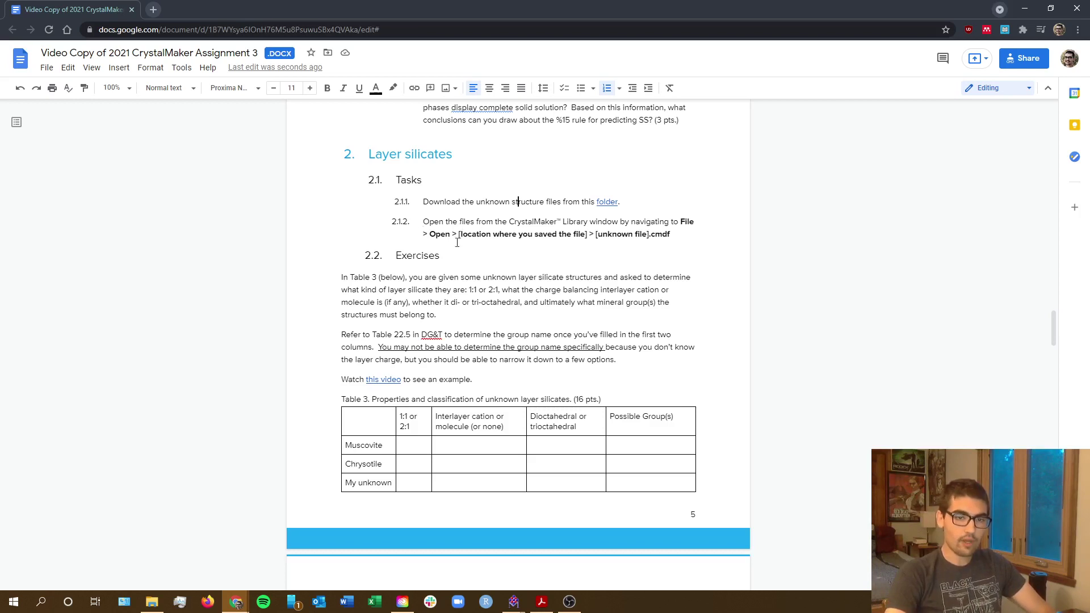
{"action": "left_click", "coordinate": [684, 222]}
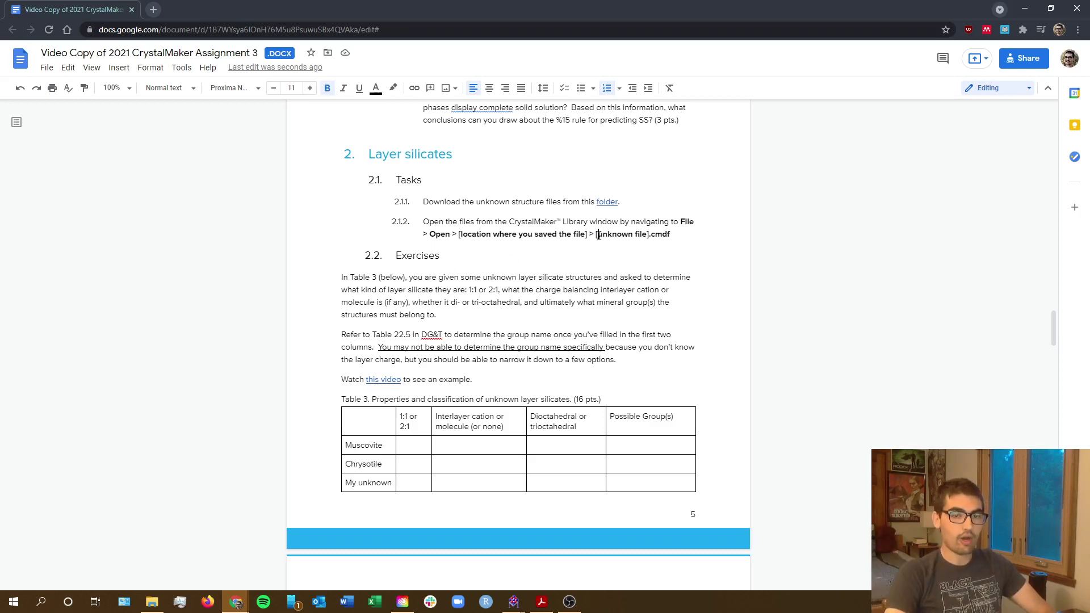
{"action": "left_click_drag", "start_coordinate": [598, 235], "coordinate": [656, 235]}
{"action": "left_click", "coordinate": [609, 279]}
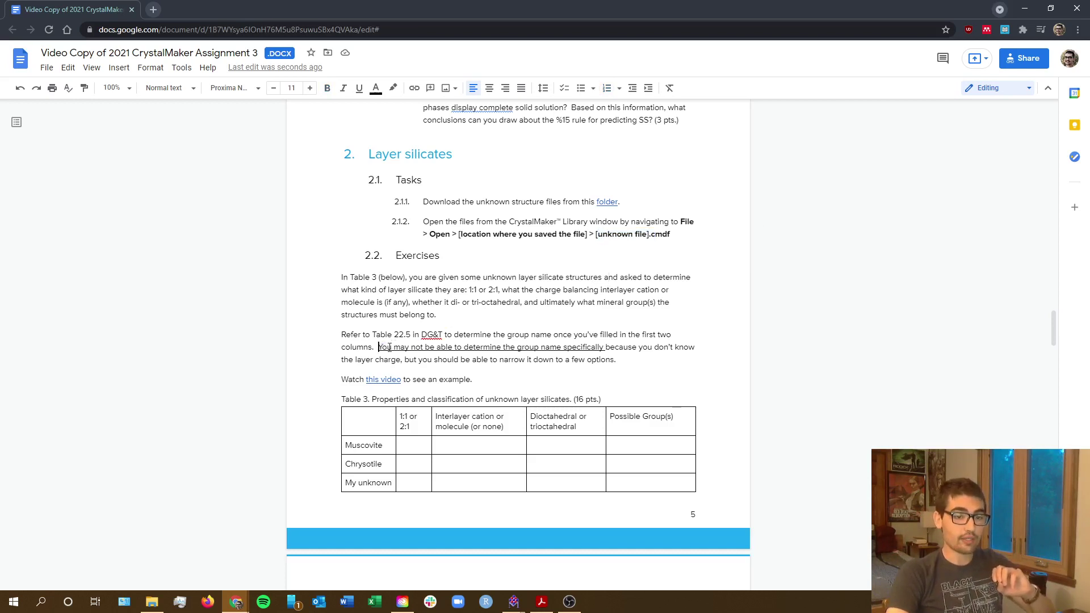
{"action": "left_click_drag", "start_coordinate": [390, 348], "coordinate": [594, 348]}
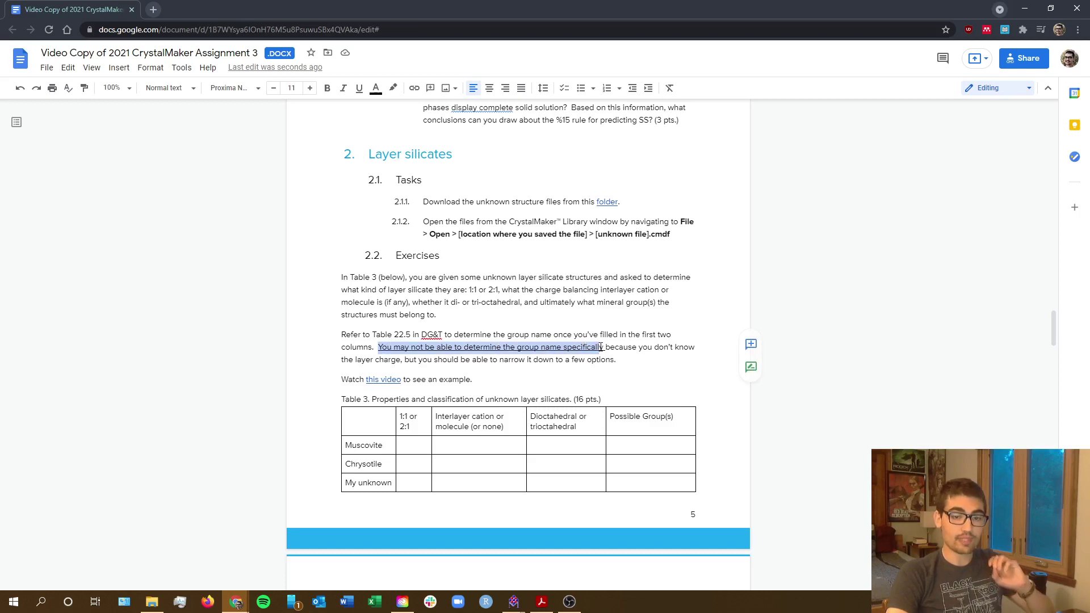
{"action": "key", "text": "ctrl+u"}
{"action": "left_click", "coordinate": [599, 348]}
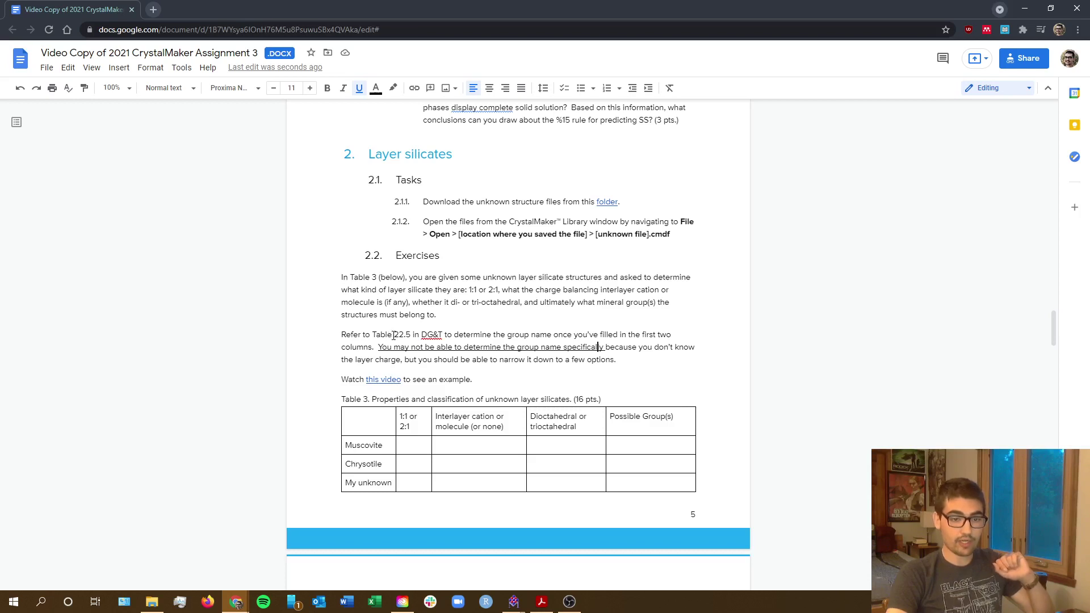
{"action": "left_click_drag", "start_coordinate": [393, 335], "coordinate": [408, 333]}
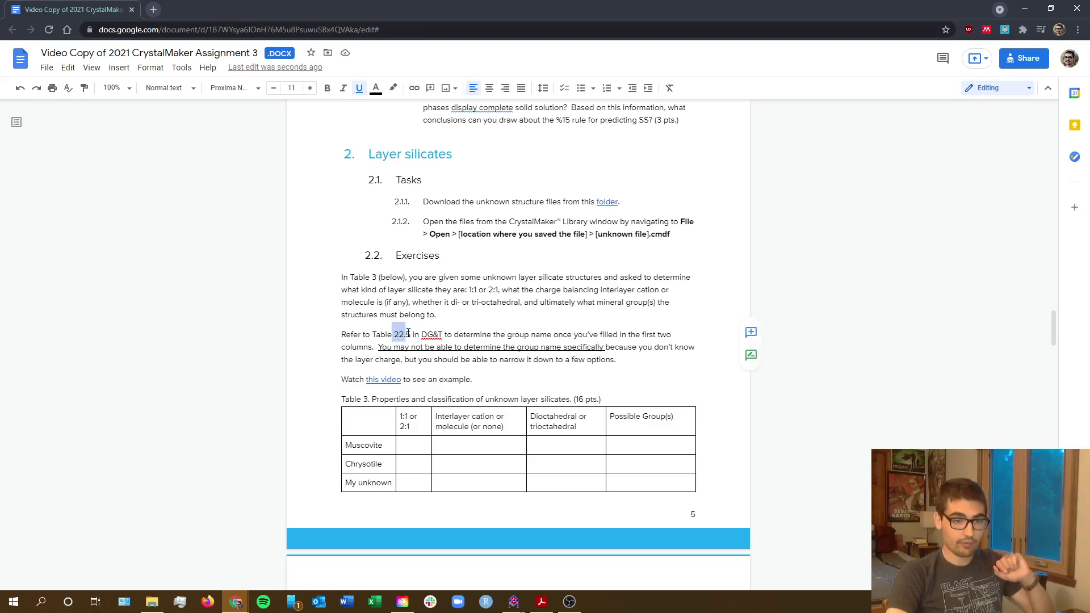
{"action": "left_click", "coordinate": [369, 346]}
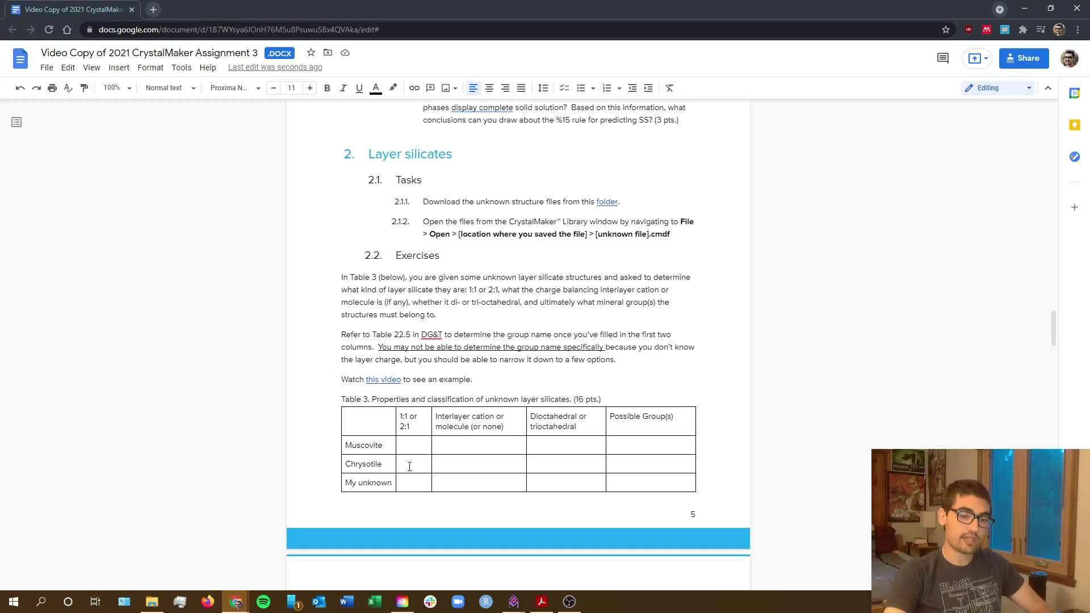
{"action": "left_click_drag", "start_coordinate": [346, 484], "coordinate": [352, 484]}
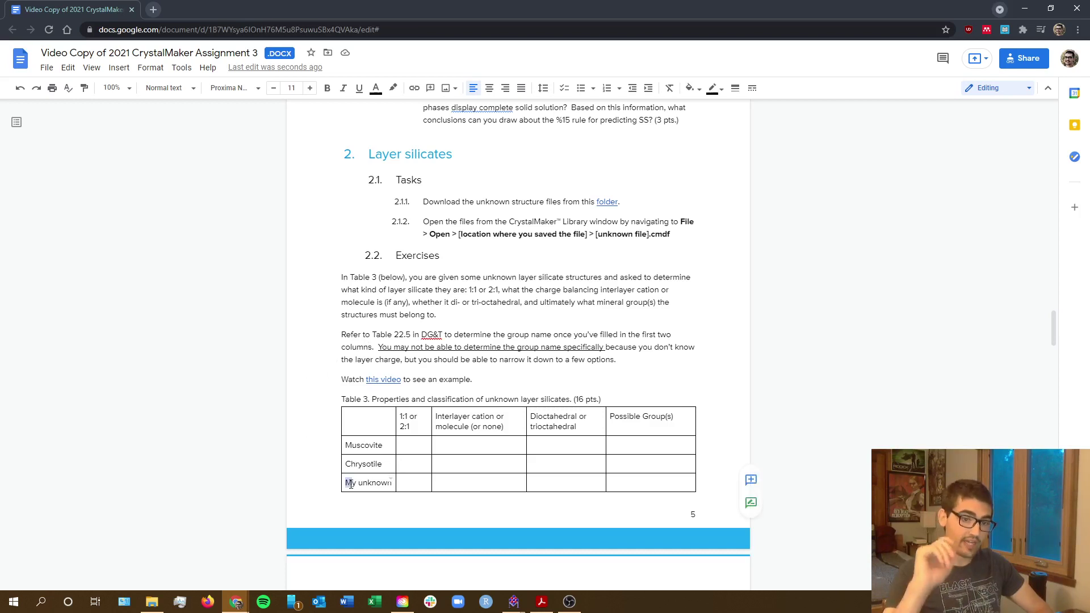
{"action": "left_click", "coordinate": [351, 483]}
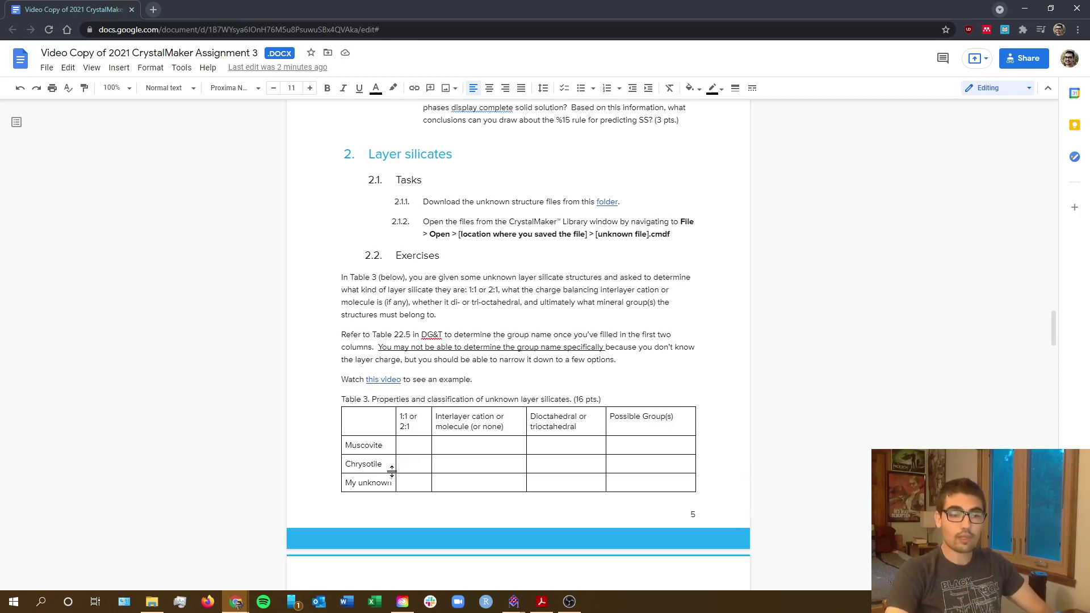
Switch to CrystalMaker and bring up the Muscovite-2M1 and Chrysotile structure windows side by side
{"action": "mouse_move", "coordinate": [513, 602]}
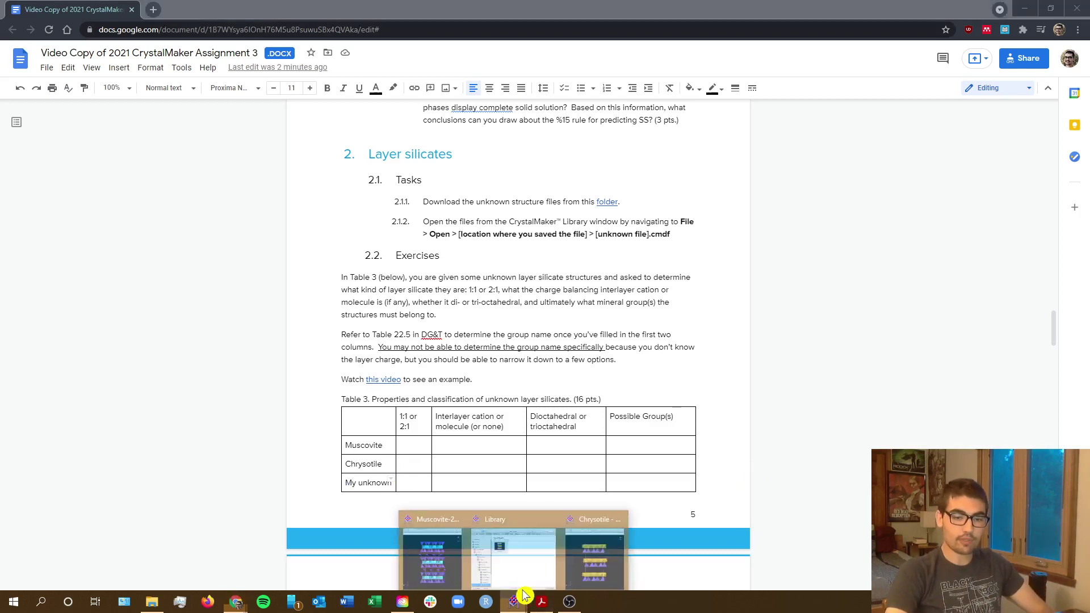
{"action": "left_click", "coordinate": [482, 586]}
{"action": "left_click", "coordinate": [522, 604]}
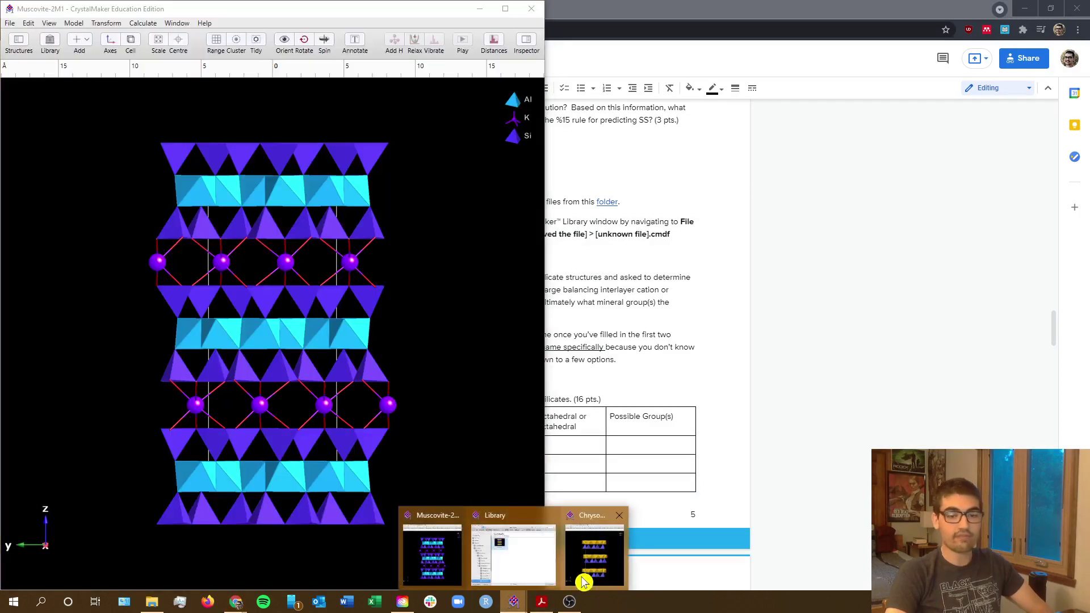
{"action": "left_click", "coordinate": [584, 582]}
{"action": "left_click", "coordinate": [360, 207]}
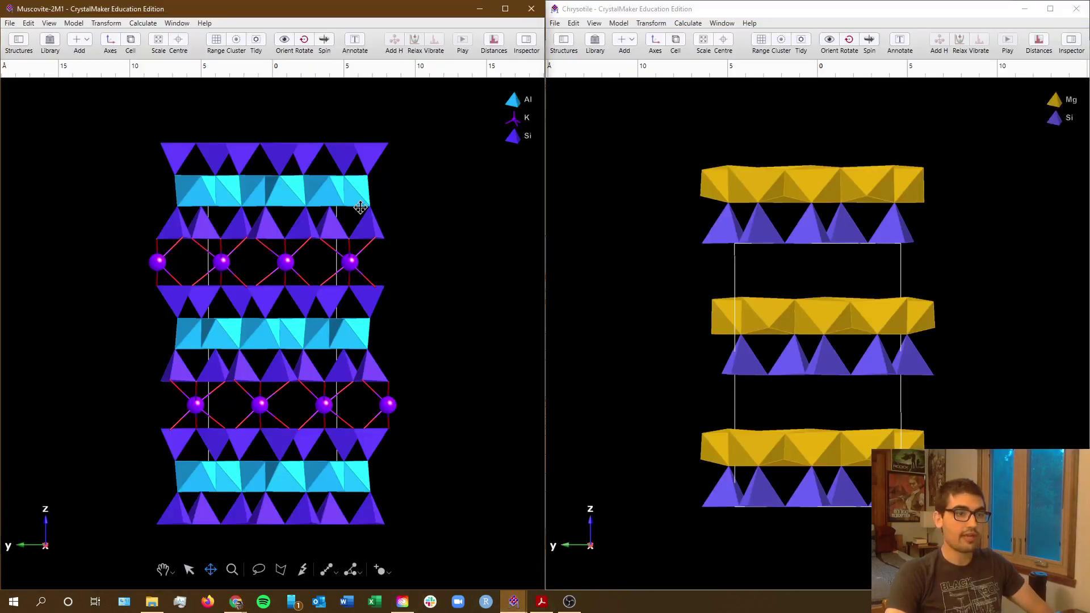
{"action": "left_click", "coordinate": [642, 195]}
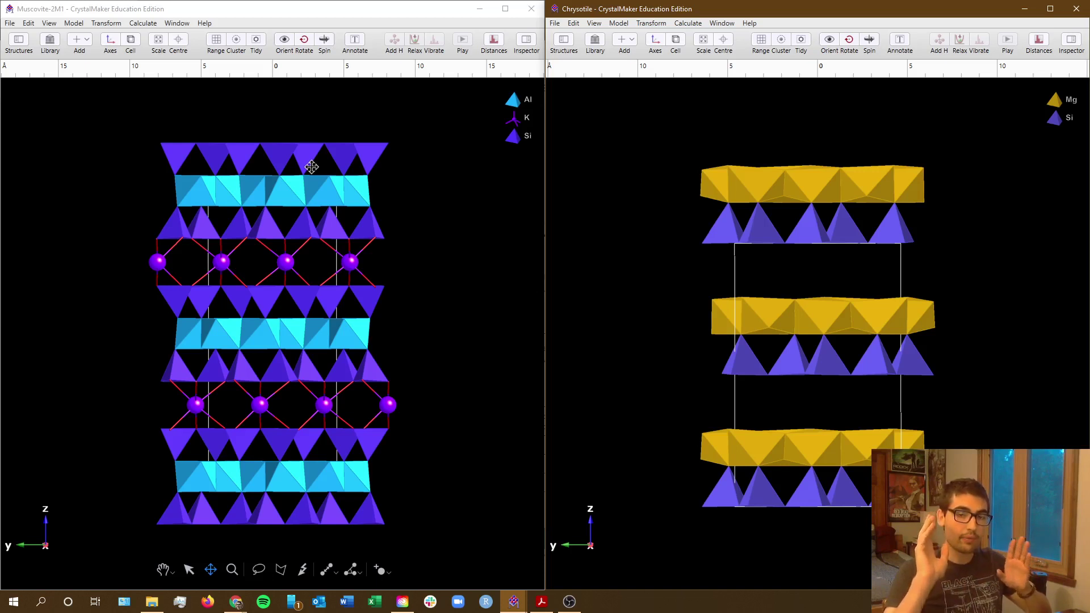
Rotate and magnify the muscovite structure with the Rotate tool to inspect its layers from several angles
{"action": "mouse_move", "coordinate": [322, 162]}
{"action": "left_mouse_down"}
{"action": "mouse_move", "coordinate": [323, 171]}
{"action": "mouse_move", "coordinate": [326, 162]}
{"action": "left_mouse_up"}
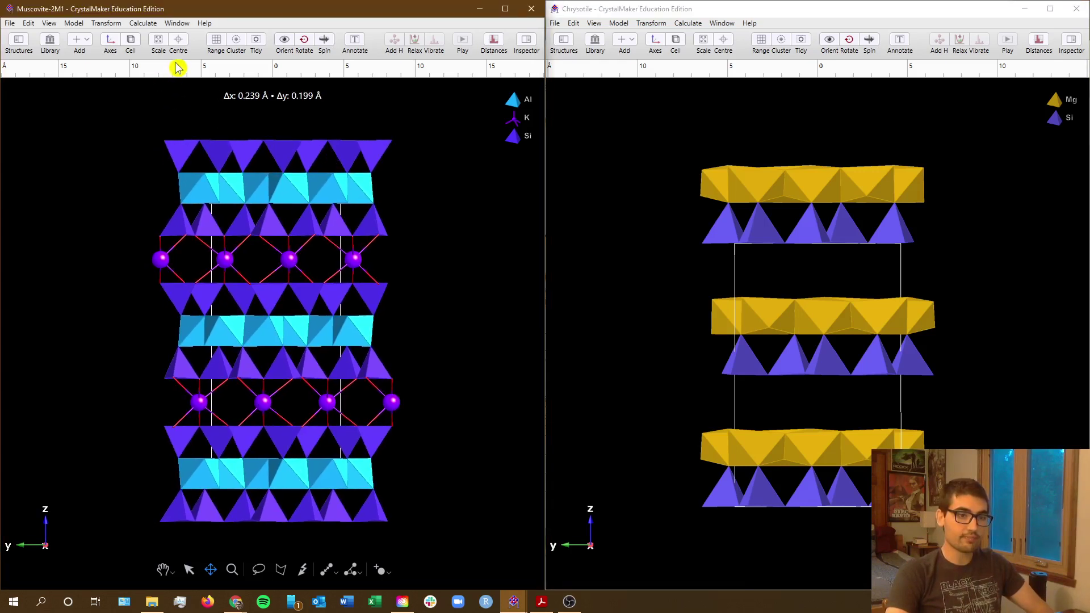
{"action": "left_click", "coordinate": [158, 39]}
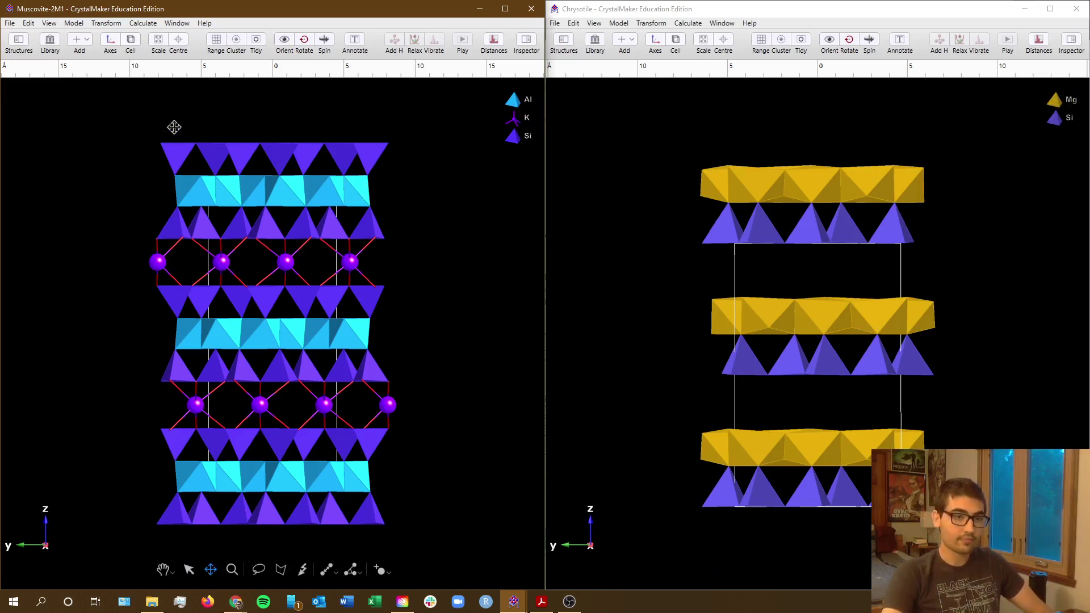
{"action": "left_click", "coordinate": [163, 571]}
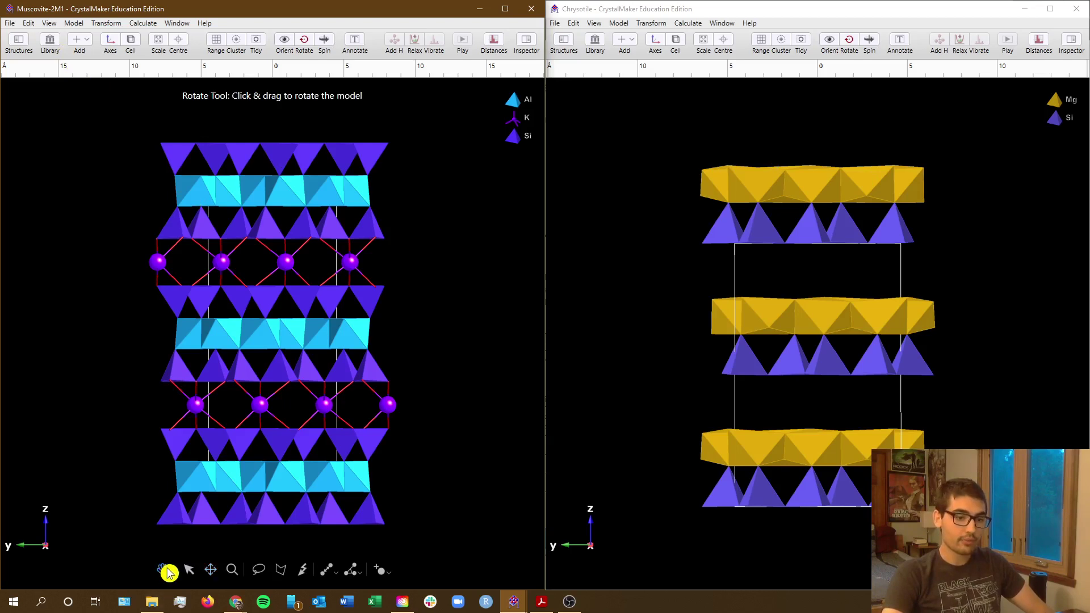
{"action": "left_click_drag", "start_coordinate": [160, 189], "coordinate": [246, 232]}
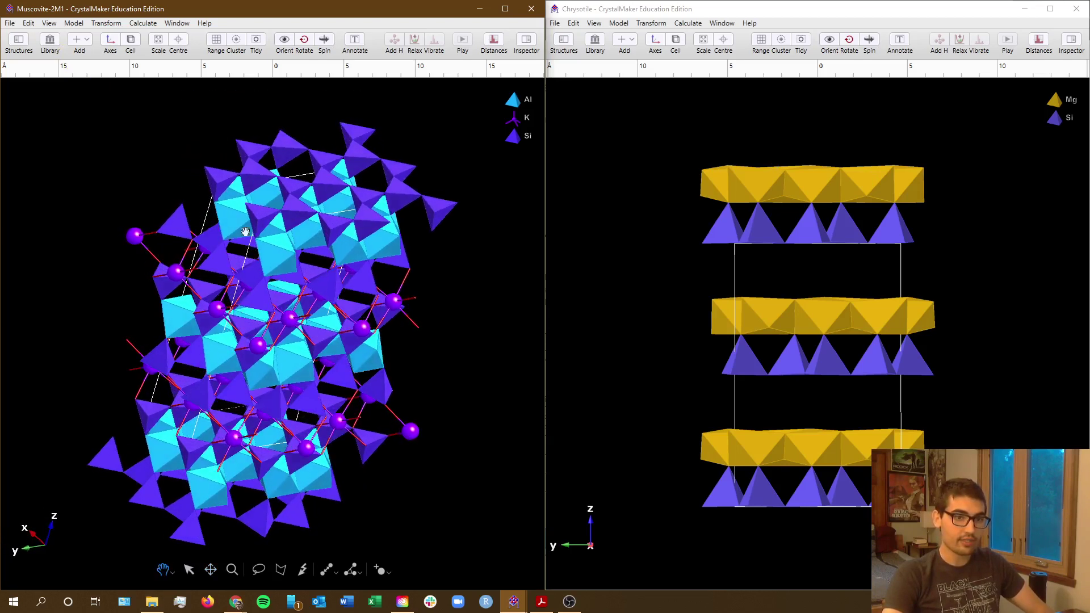
{"action": "left_click_drag", "start_coordinate": [318, 231], "coordinate": [378, 295]}
{"action": "scroll", "coordinate": [249, 337], "scroll_direction": "up", "scroll_amount": 5}
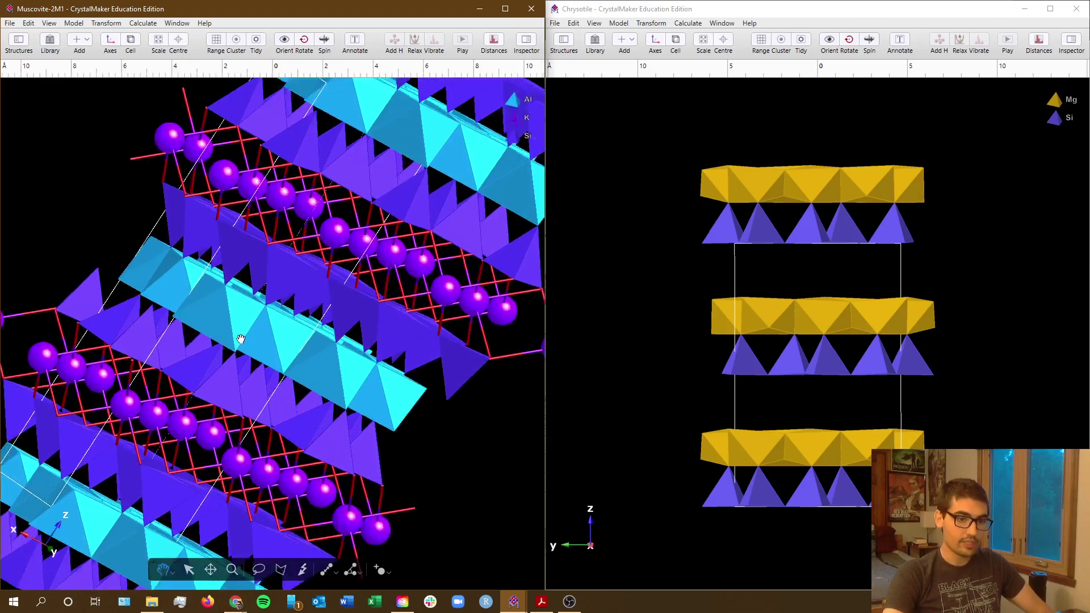
{"action": "left_click_drag", "start_coordinate": [218, 322], "coordinate": [231, 375]}
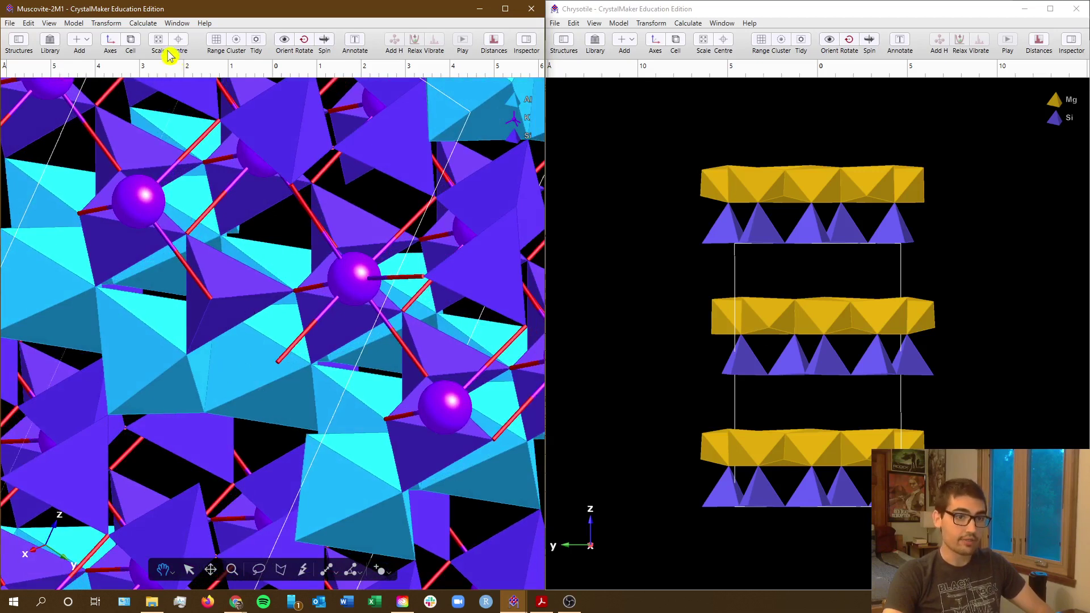
Orient the muscovite model to view along the a axis and rescale it to fit its window
{"action": "left_click", "coordinate": [289, 43]}
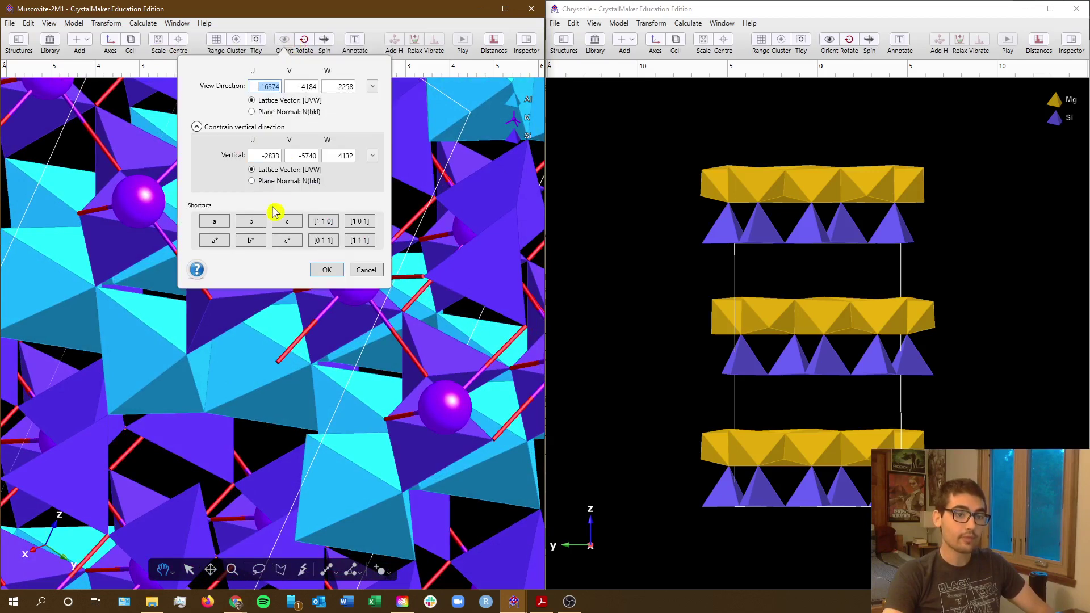
{"action": "left_click", "coordinate": [219, 222]}
{"action": "left_click", "coordinate": [171, 43]}
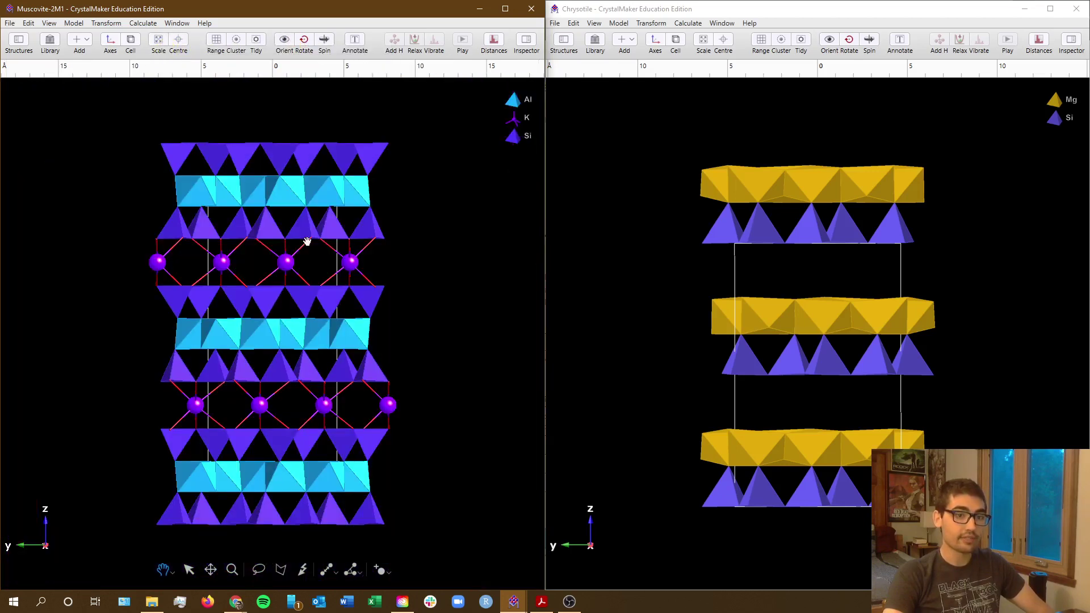
Rotate the chrysotile structure to inspect its layers and restore its orientation with the a* view direction
{"action": "left_click", "coordinate": [871, 218]}
{"action": "left_click_drag", "start_coordinate": [870, 218], "coordinate": [841, 272]}
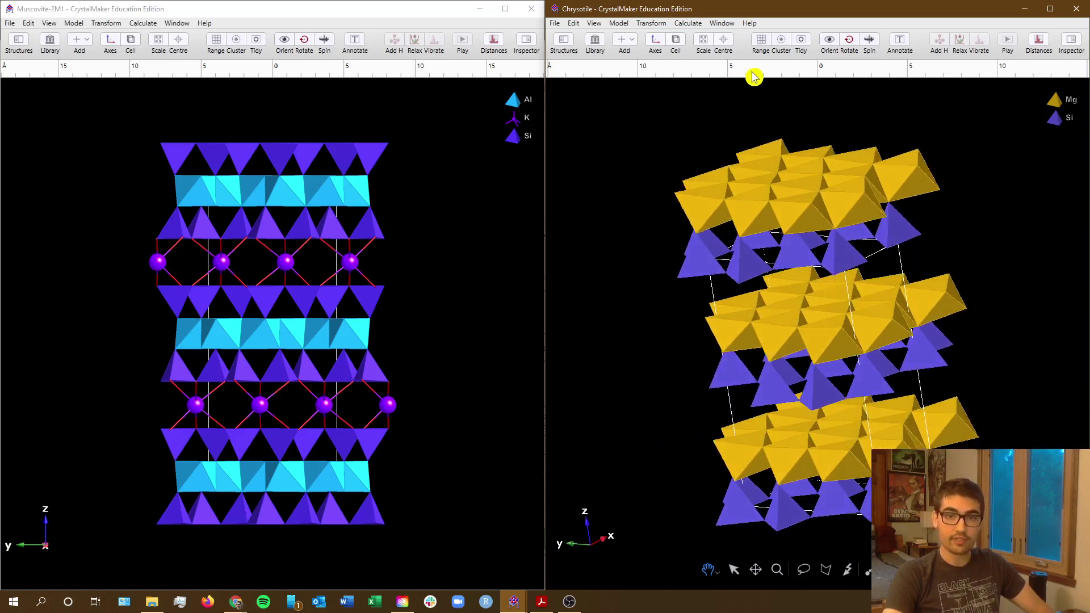
{"action": "left_click", "coordinate": [830, 43]}
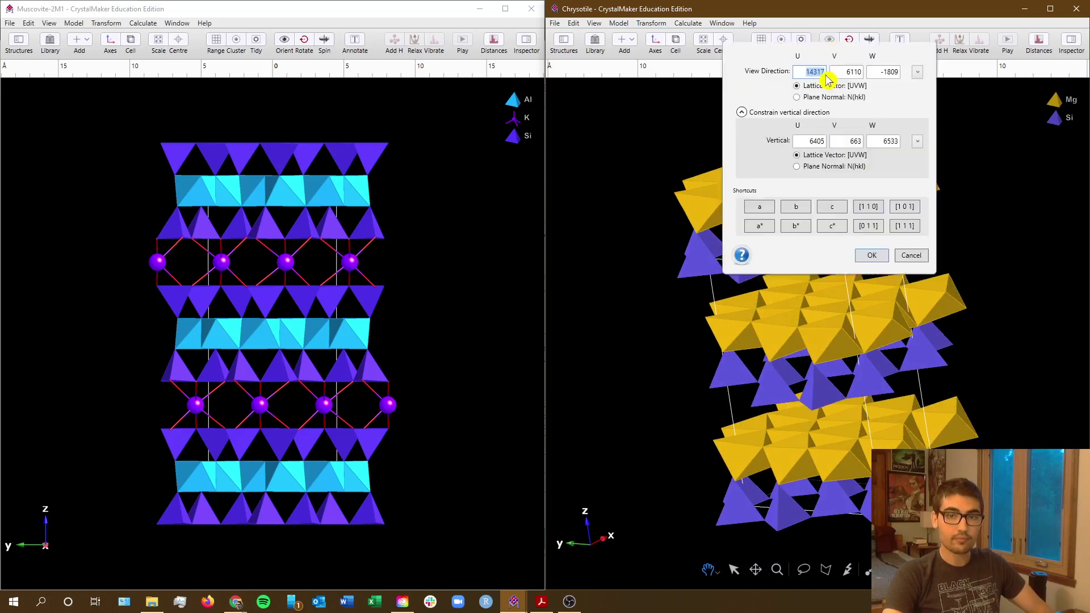
{"action": "left_click", "coordinate": [770, 225]}
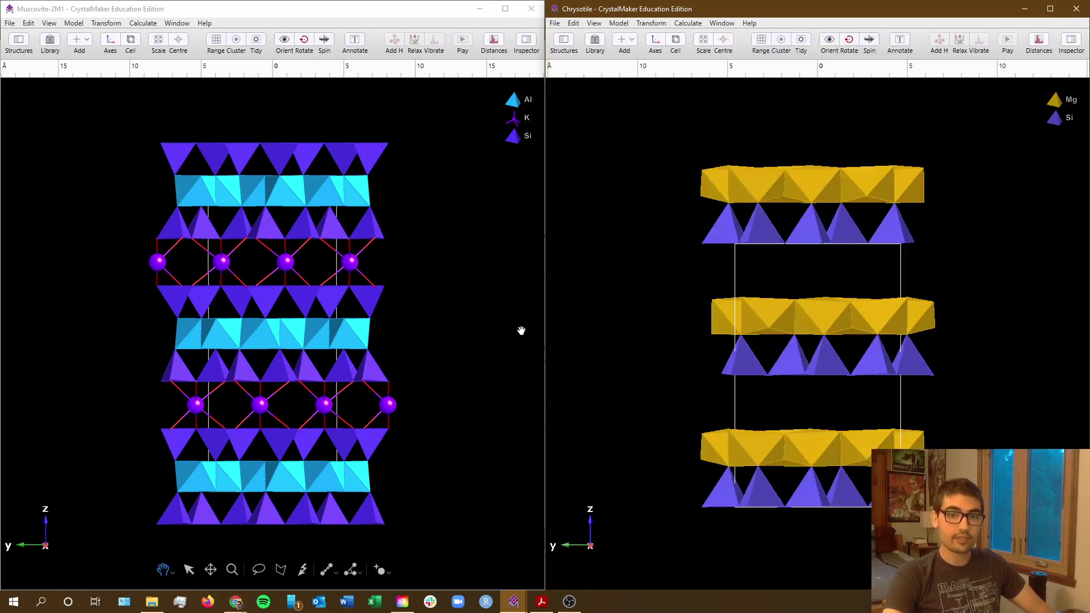
Switch to the assignment document in Chrome and place the cursor in muscovite's "1:1 or 2:1" cell of Table 3
{"action": "mouse_move", "coordinate": [249, 609]}
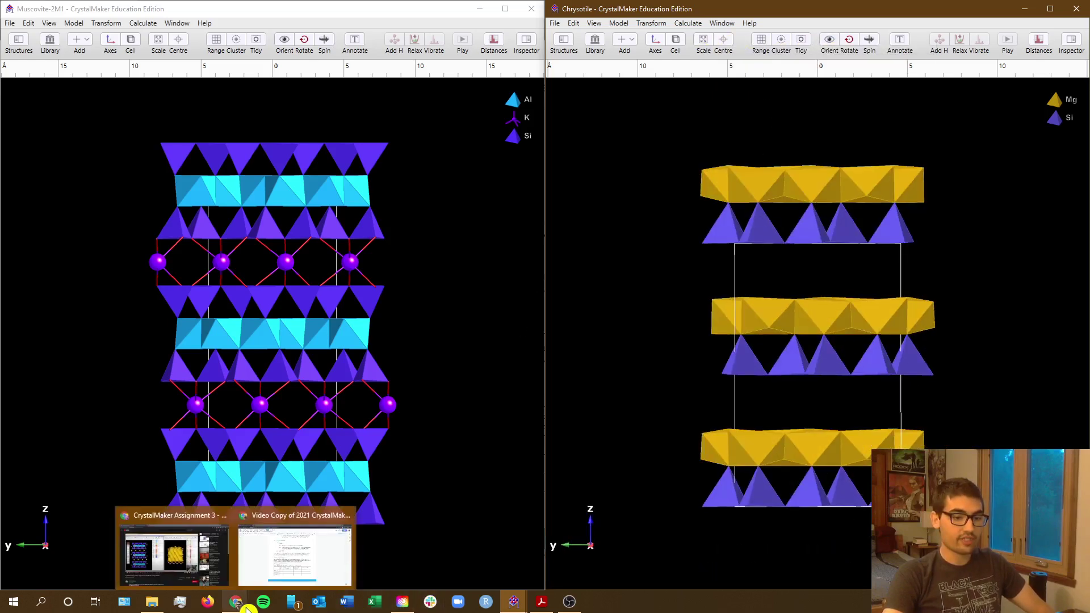
{"action": "left_click", "coordinate": [296, 553]}
{"action": "left_click", "coordinate": [412, 444]}
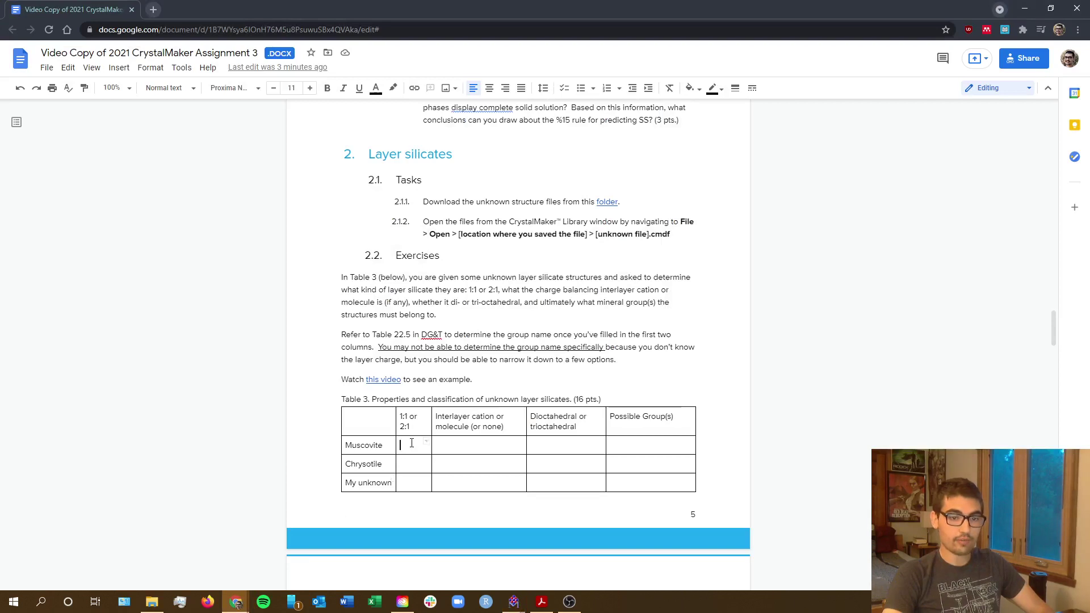
{"action": "left_click_drag", "start_coordinate": [416, 427], "coordinate": [398, 419]}
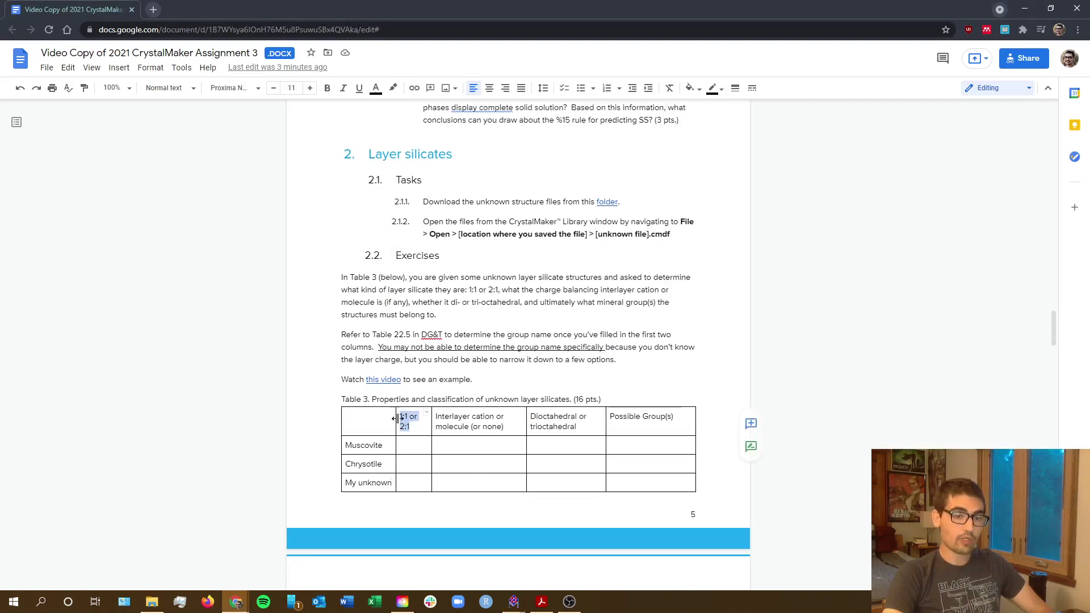
{"action": "left_click", "coordinate": [405, 449]}
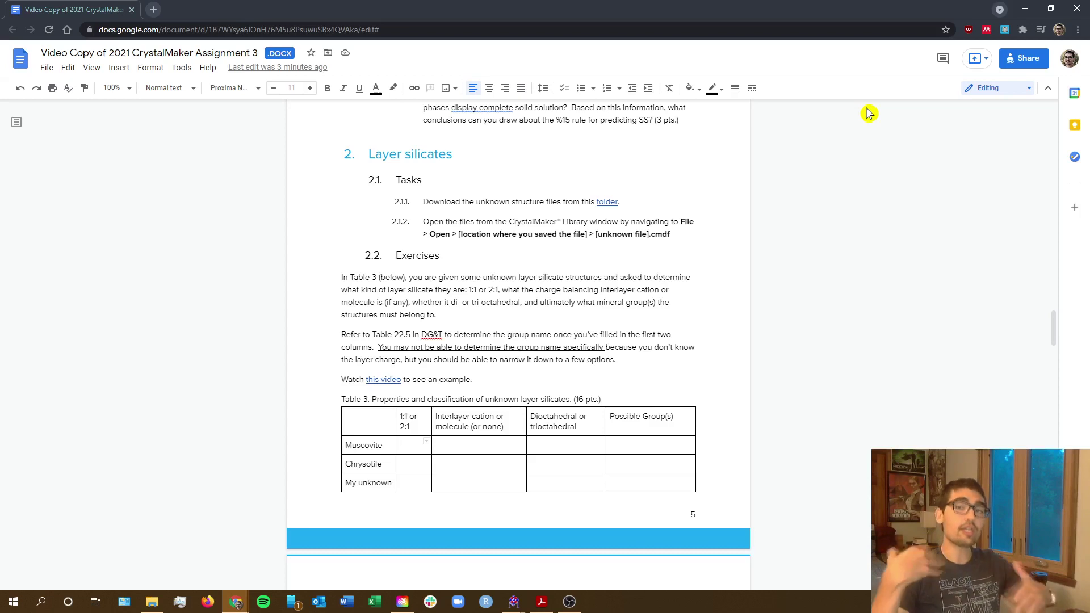
Return to CrystalMaker and compare how the tetrahedral and octahedral layers stack in muscovite and chrysotile
{"action": "left_click", "coordinate": [1027, 8]}
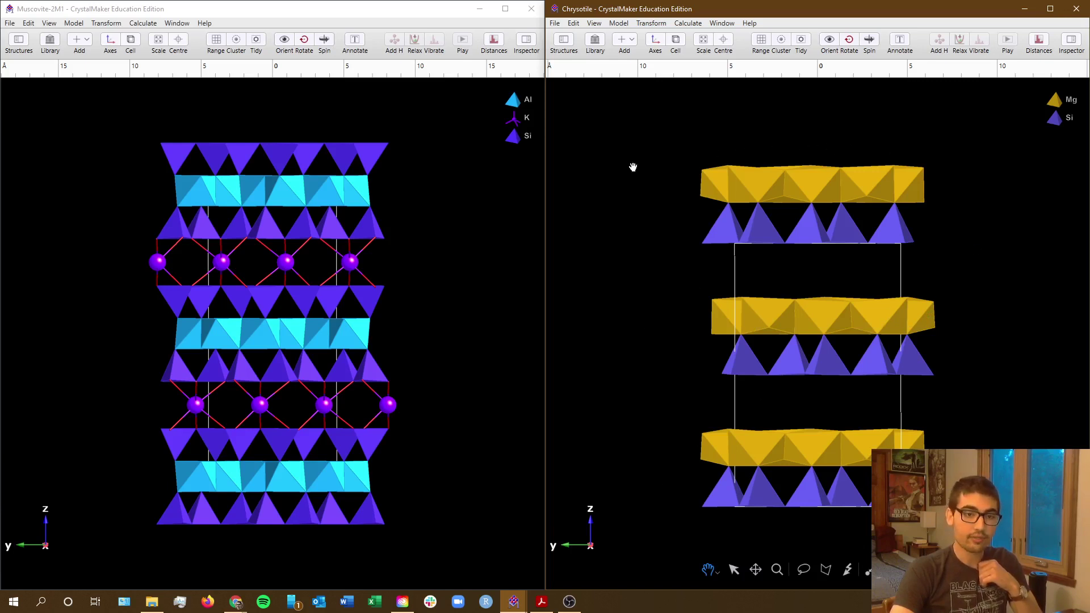
{"action": "left_click", "coordinate": [434, 193]}
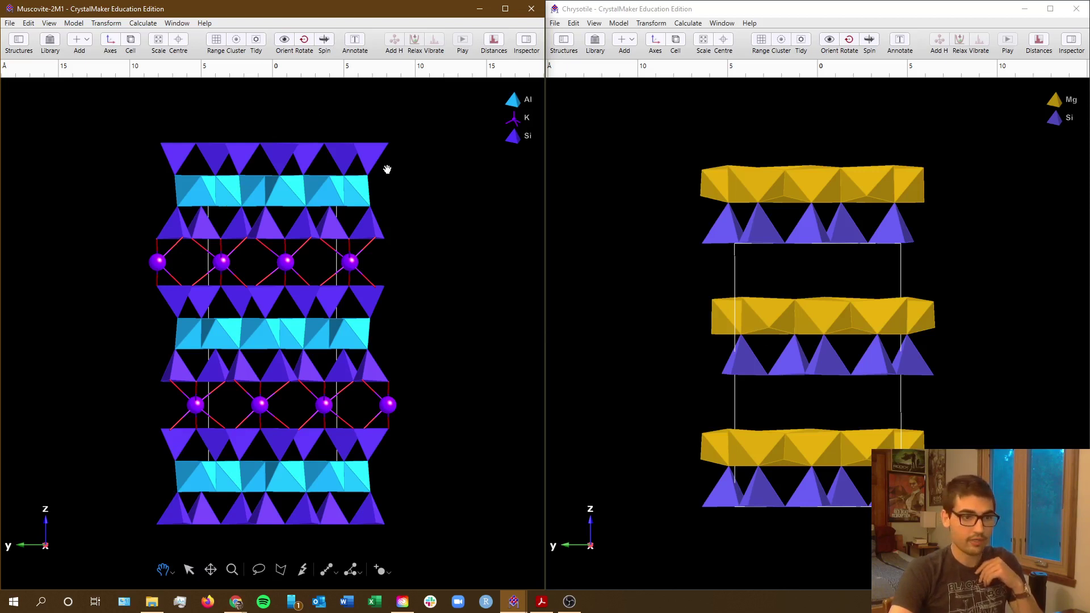
{"action": "left_click", "coordinate": [703, 4]}
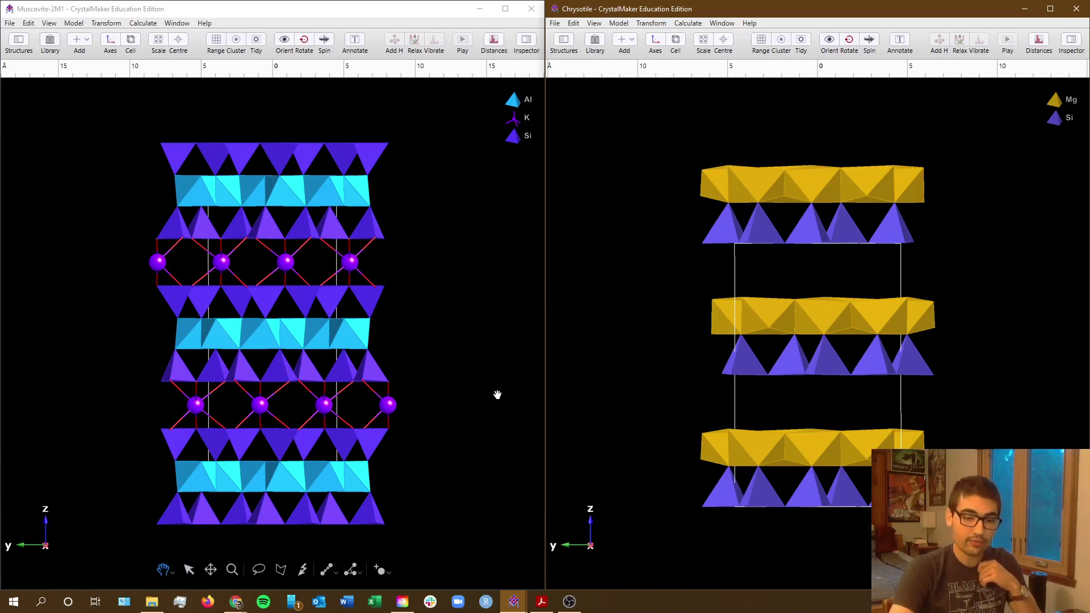
Switch to the assignment document, place its window beside the muscovite model, and enter 2:1 as muscovite's layer type in Table 3
{"action": "left_click", "coordinate": [236, 602]}
{"action": "left_click", "coordinate": [295, 580]}
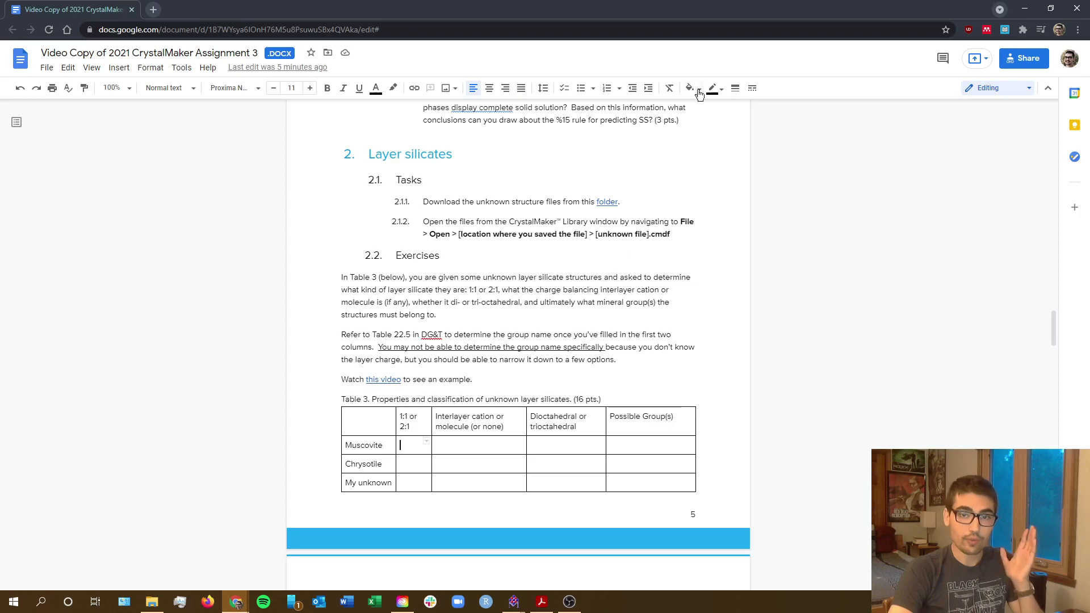
{"action": "left_click_drag", "start_coordinate": [611, 13], "coordinate": [744, 21]}
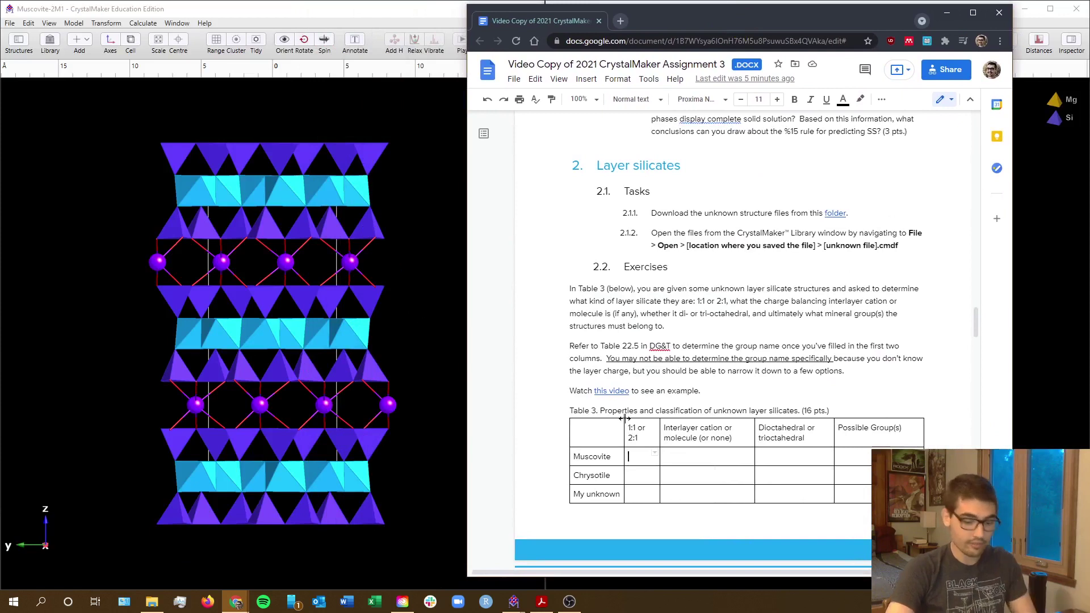
{"action": "type", "text": "2:"}
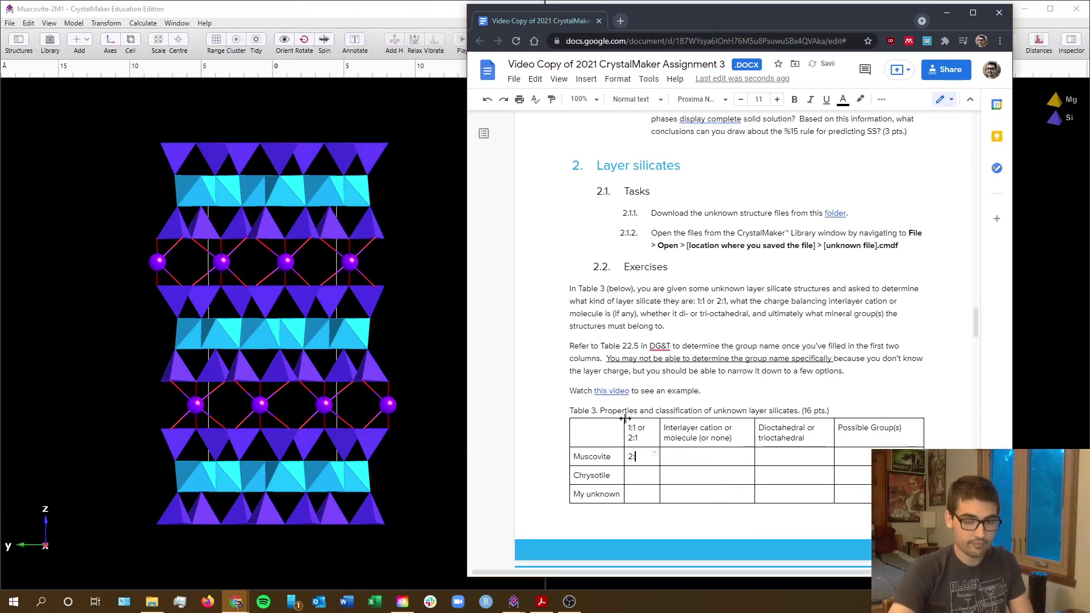
{"action": "type", "text": "1"}
Place the document window beside the chrysotile model, enter 1:1 as chrysotile's layer type, and put the cursor in muscovite's interlayer cation cell
{"action": "left_click_drag", "start_coordinate": [708, 29], "coordinate": [361, 36]}
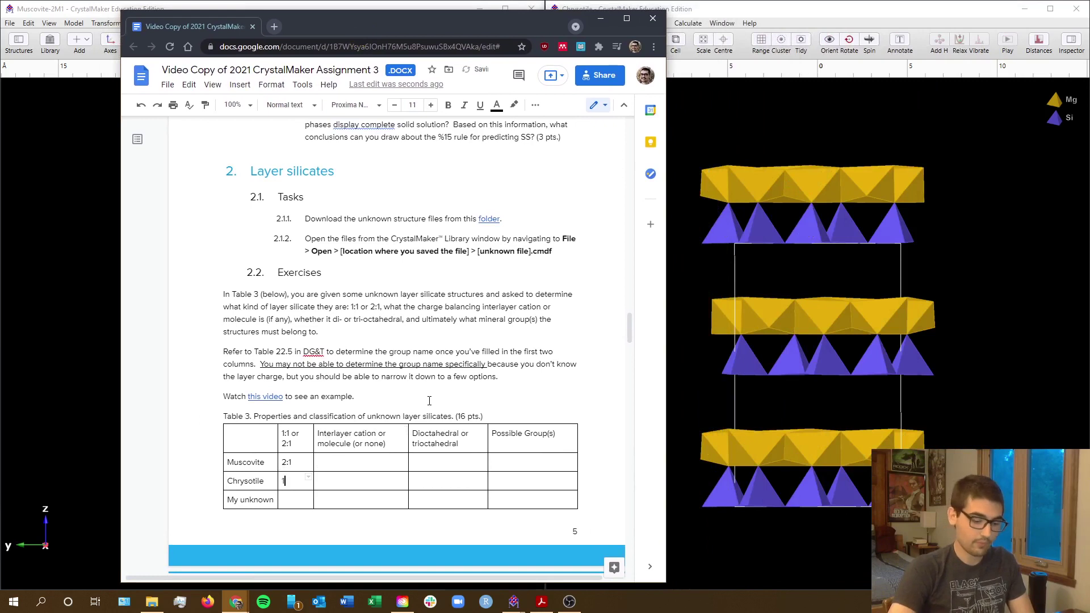
{"action": "type", "text": "1:1"}
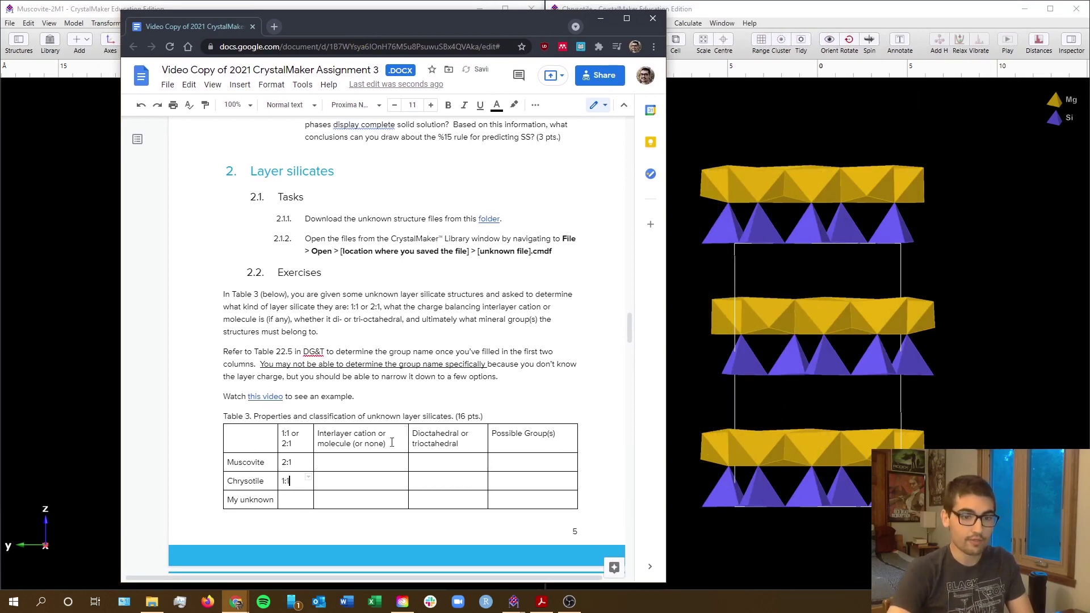
{"action": "double_click", "coordinate": [332, 467]}
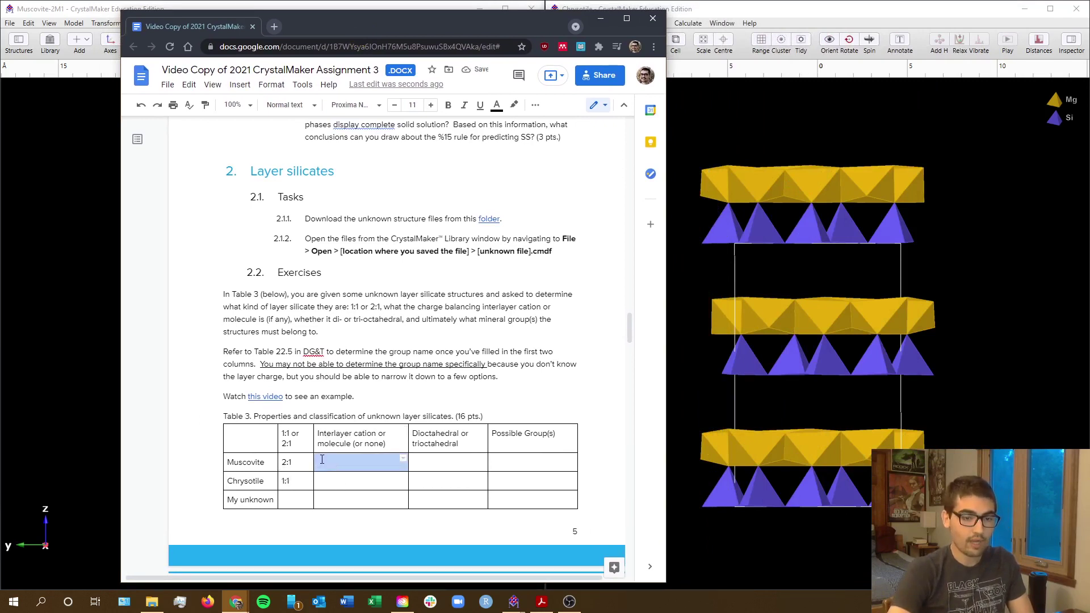
{"action": "left_click", "coordinate": [335, 462]}
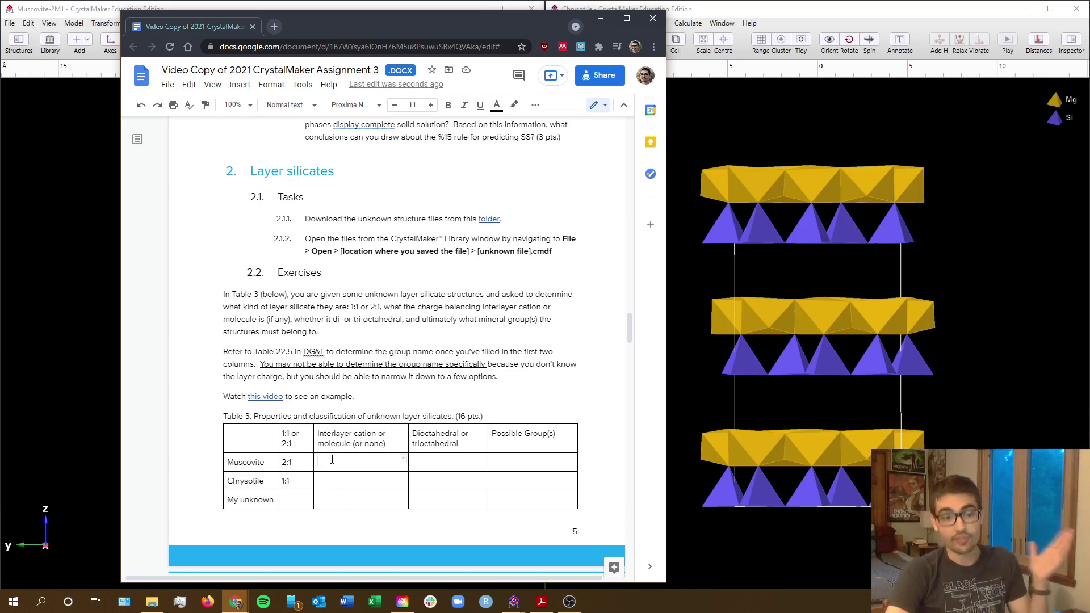
Set the document aside and compare the interlayer spaces of muscovite and chrysotile for cations or molecules in CrystalMaker
{"action": "left_click_drag", "start_coordinate": [480, 37], "coordinate": [507, 31]}
{"action": "left_click", "coordinate": [628, 13]}
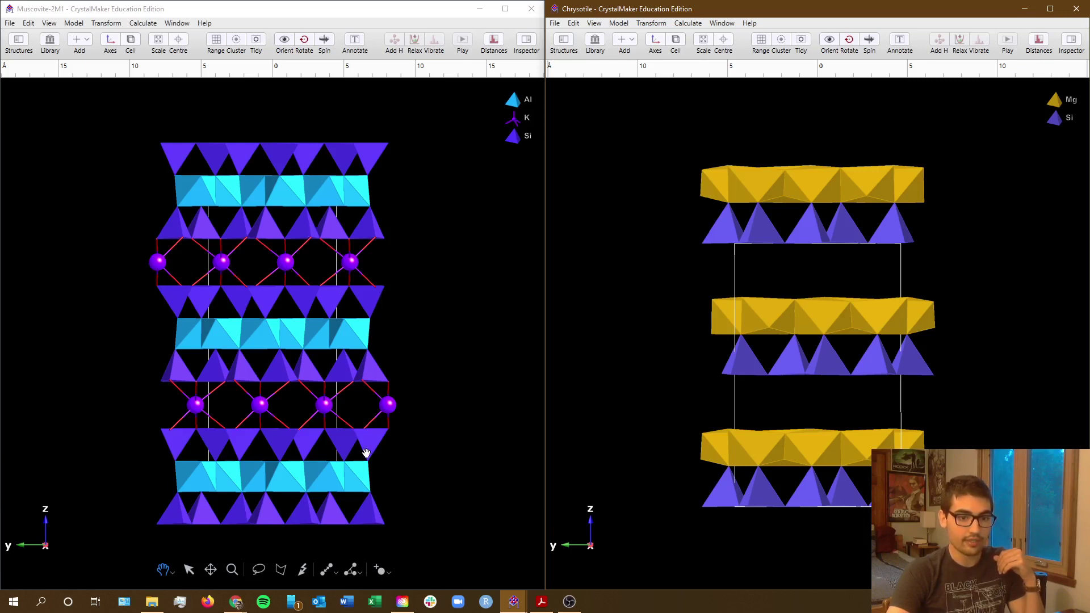
{"action": "left_click", "coordinate": [333, 94]}
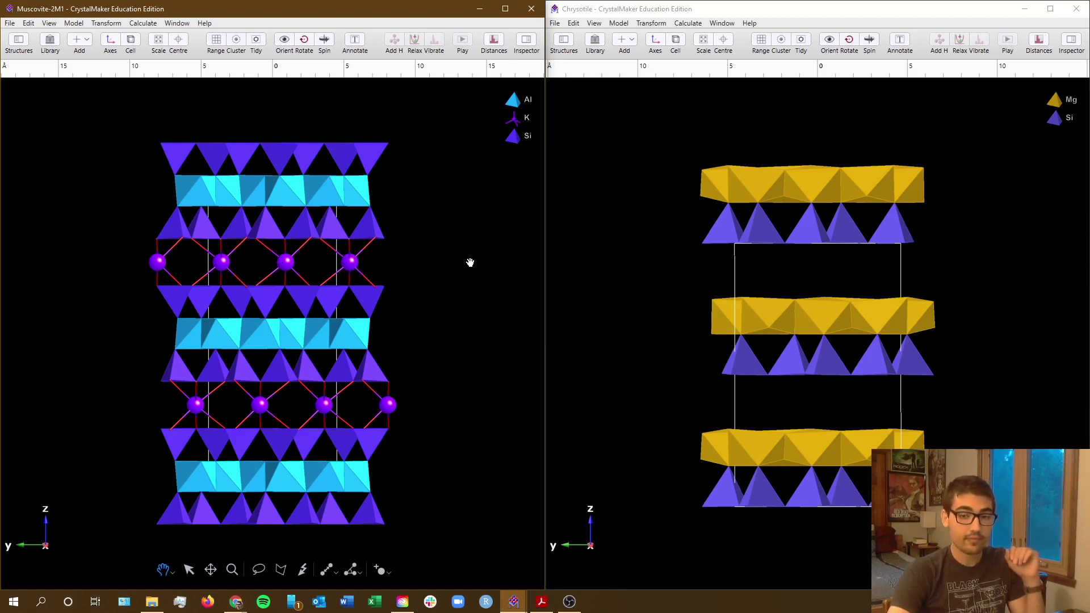
{"action": "left_click", "coordinate": [700, 3]}
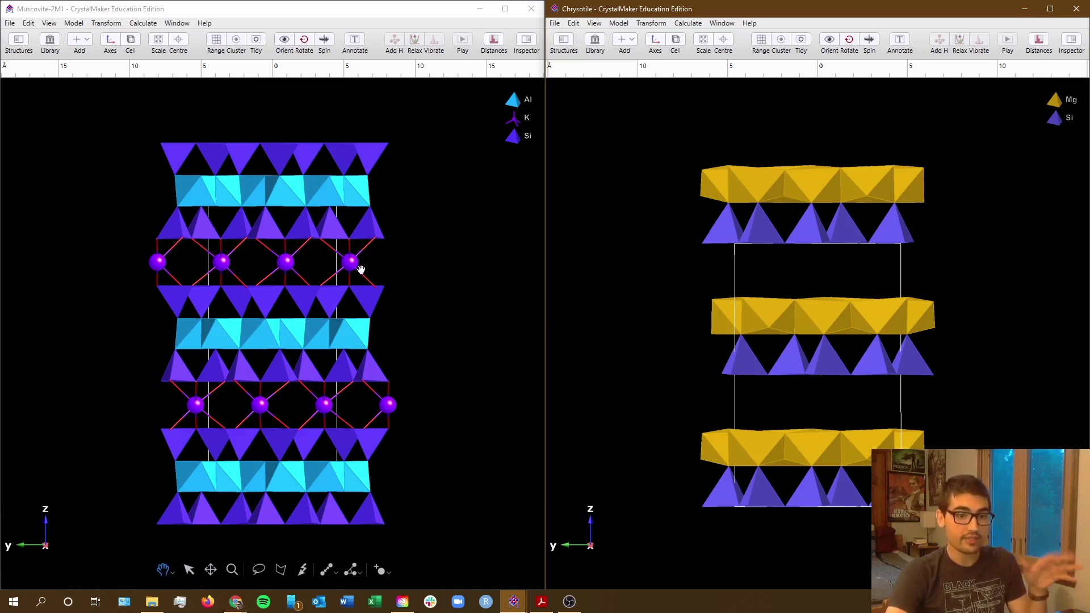
Switch to the assignment document and enter Potassium for muscovite and none for chrysotile as the interlayer cation in Table 3
{"action": "left_click", "coordinate": [236, 602]}
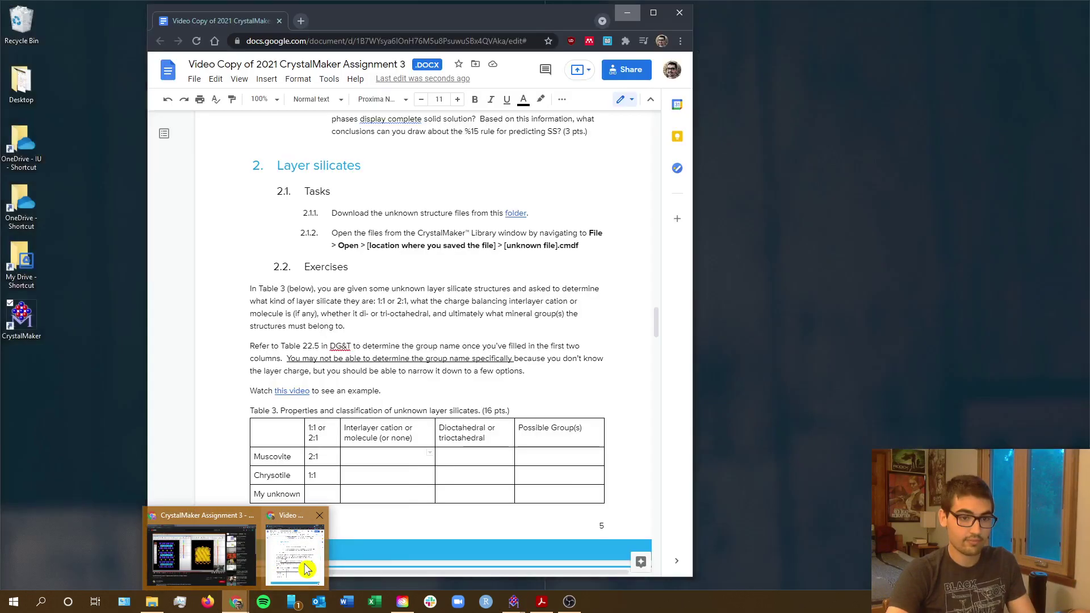
{"action": "left_click", "coordinate": [307, 569]}
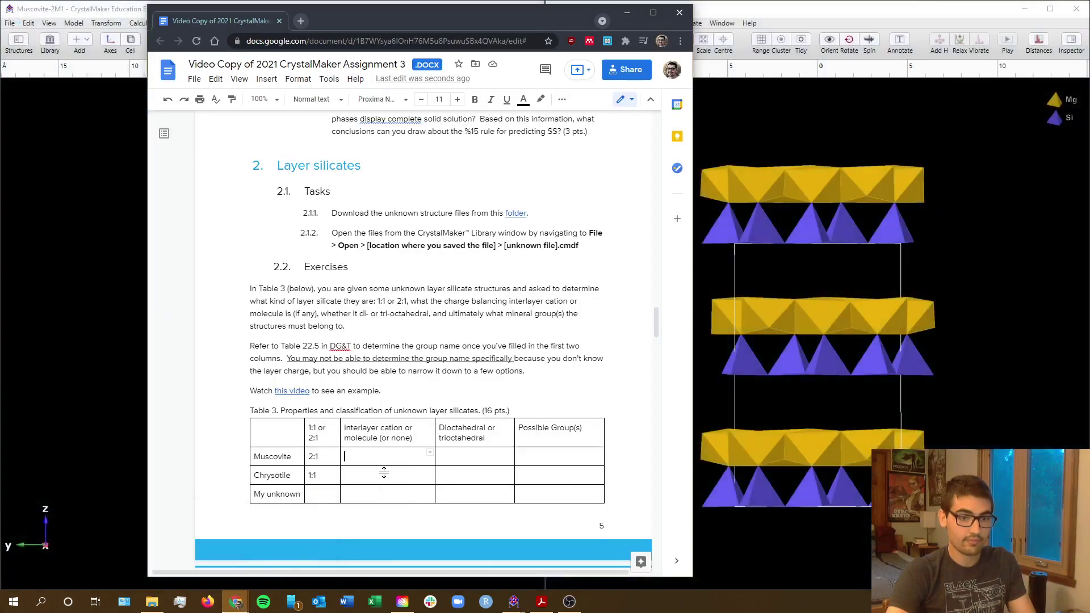
{"action": "left_click", "coordinate": [406, 450]}
{"action": "type", "text": "Potas"}
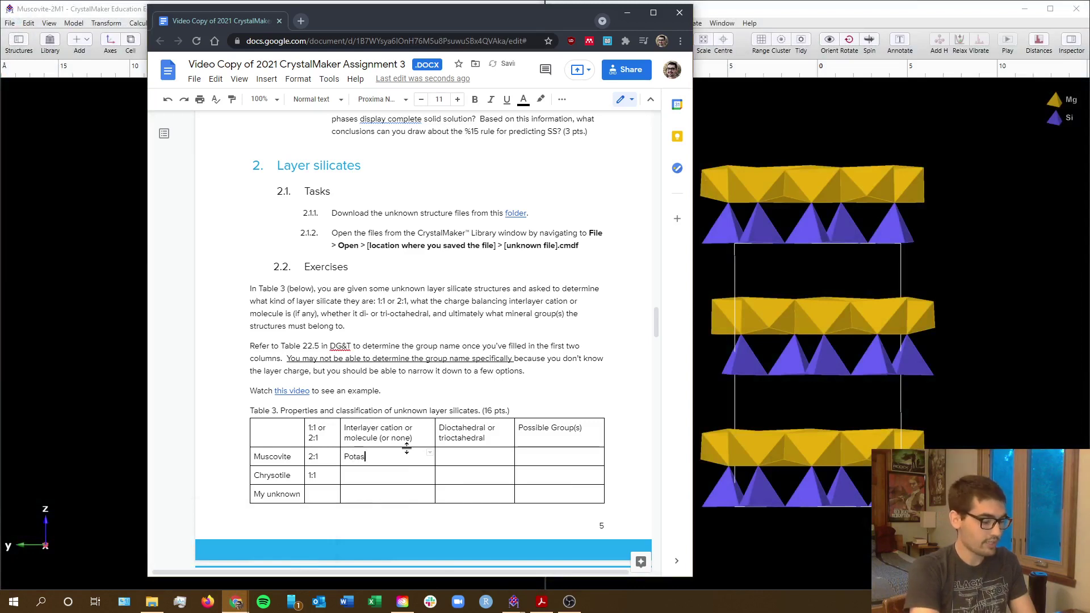
{"action": "type", "text": "sium"}
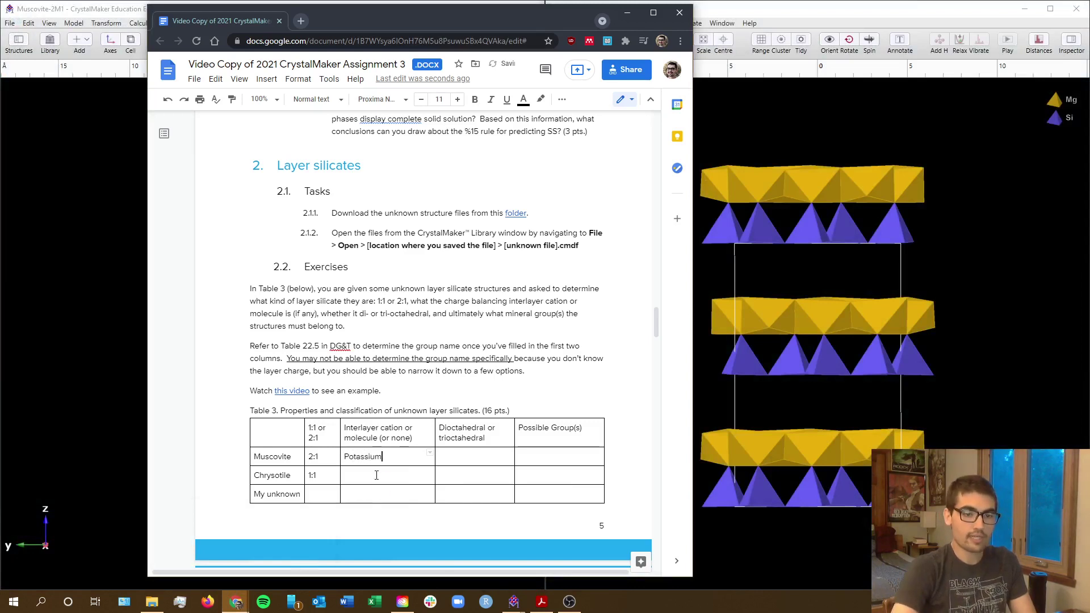
{"action": "left_click", "coordinate": [389, 470]}
{"action": "type", "text": "non"}
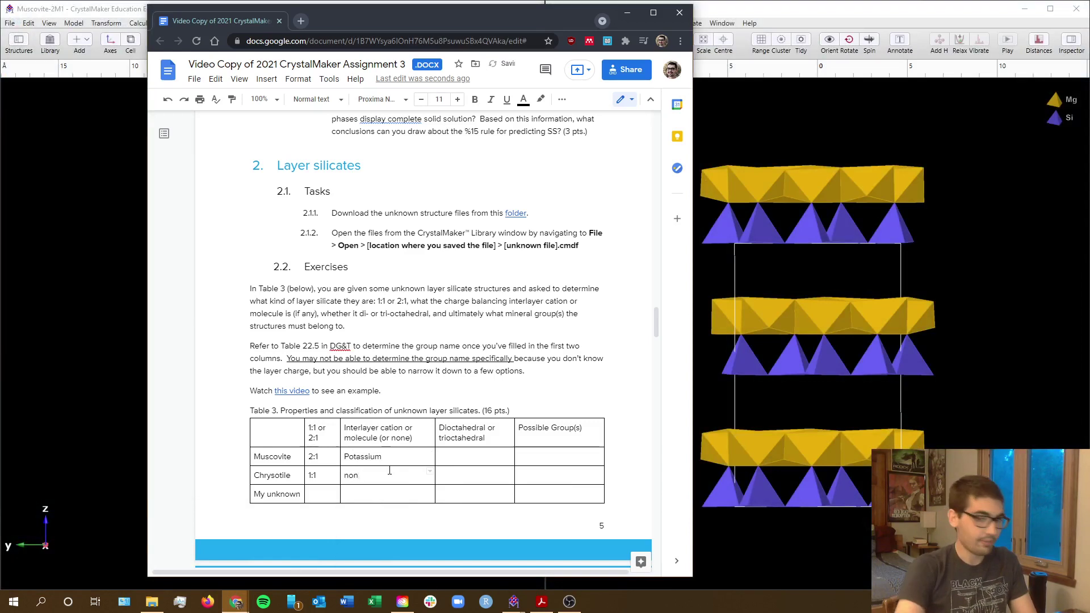
{"action": "type", "text": "e"}
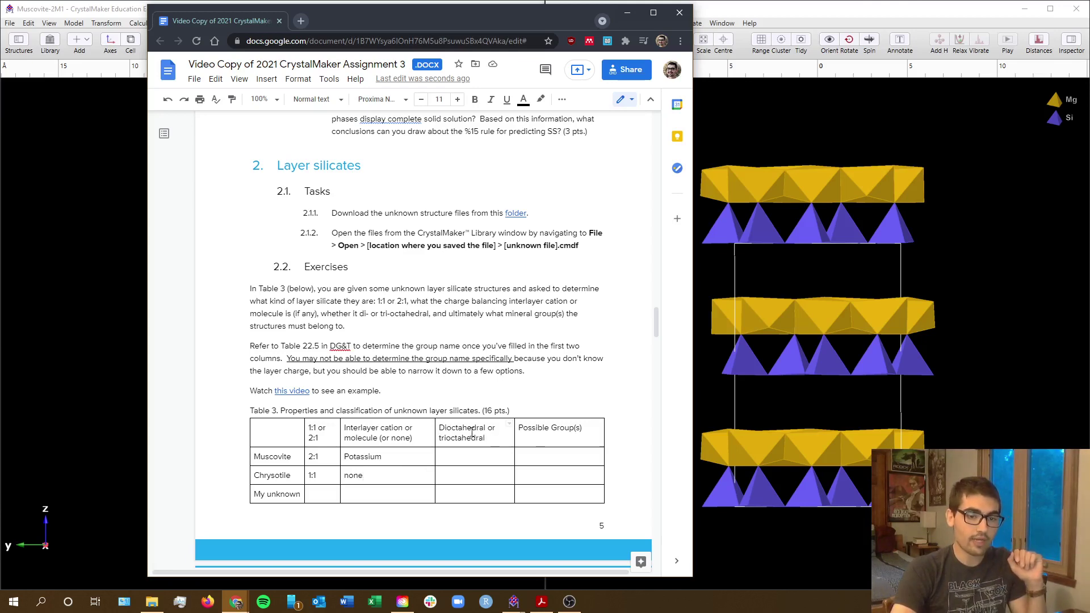
Return to CrystalMaker and rotate the muscovite and chrysotile structures 90° about -X to look down onto their layers
{"action": "left_click", "coordinate": [759, 3]}
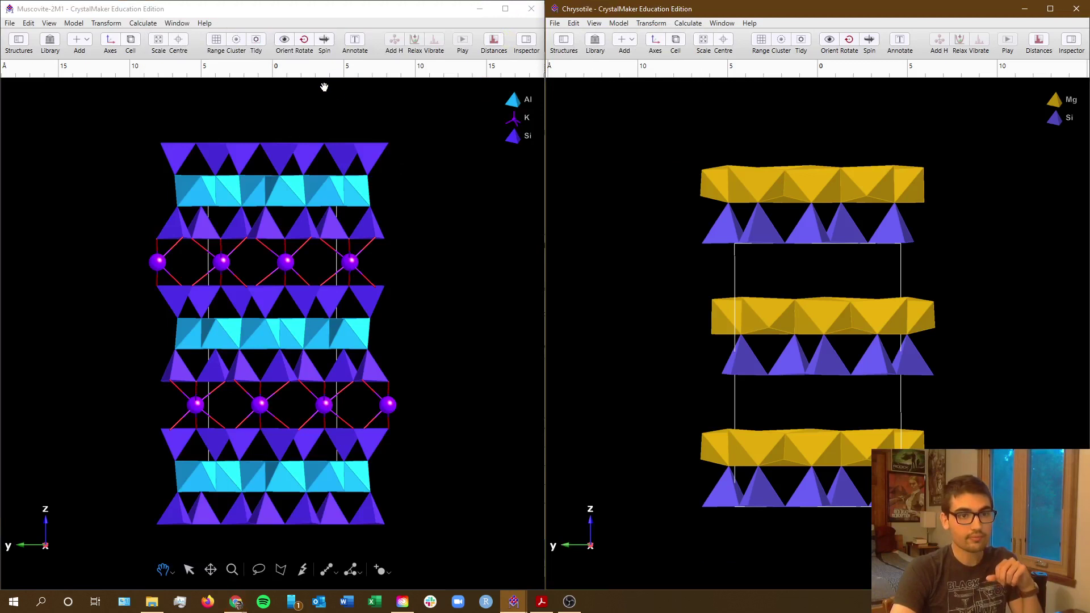
{"action": "left_click", "coordinate": [305, 41]}
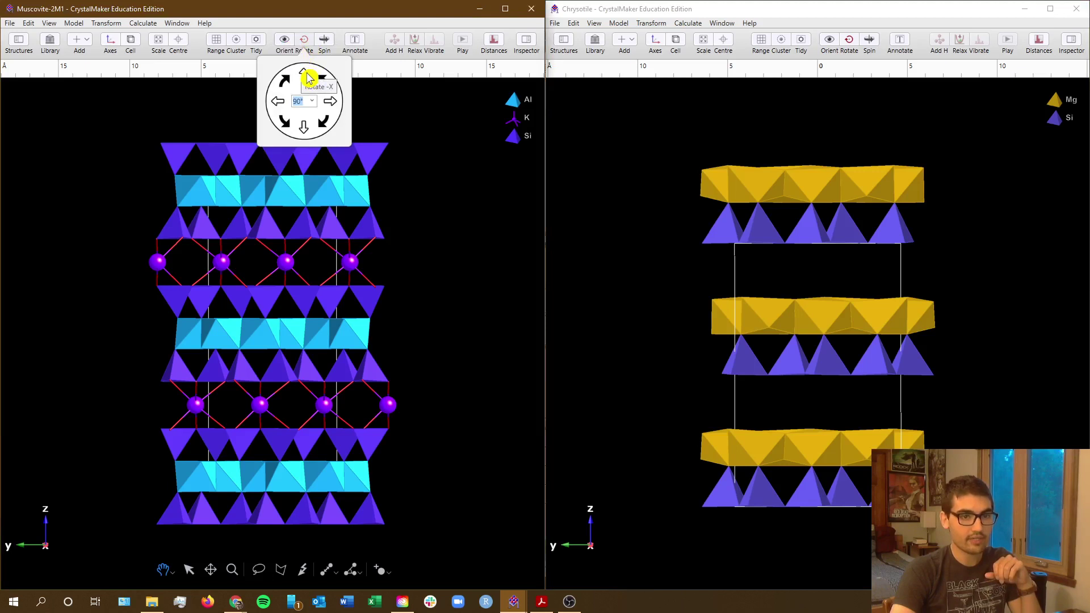
{"action": "left_click", "coordinate": [304, 74]}
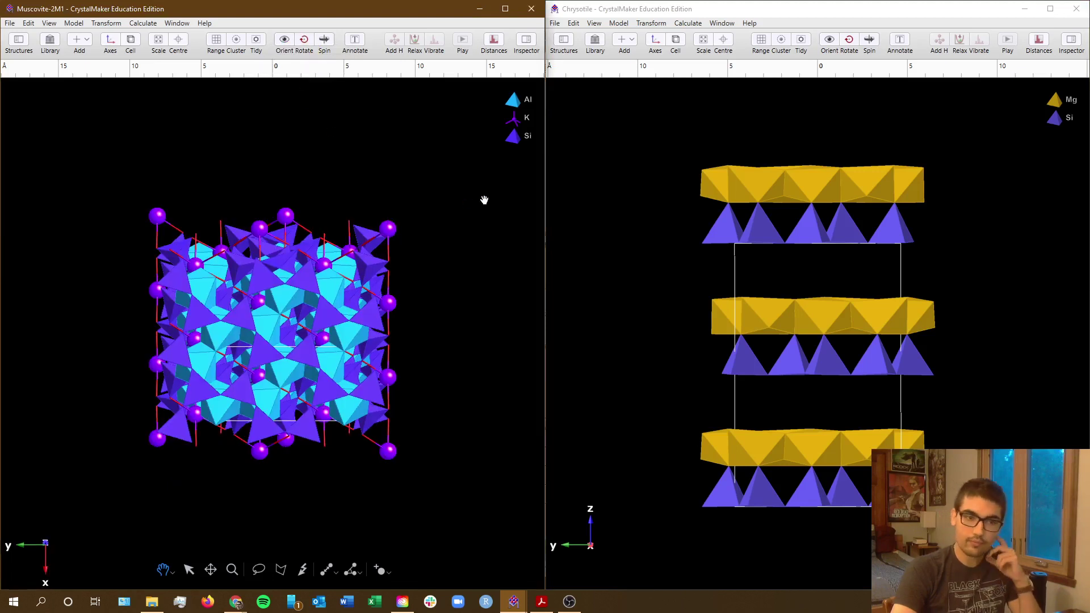
{"action": "left_click", "coordinate": [857, 50]}
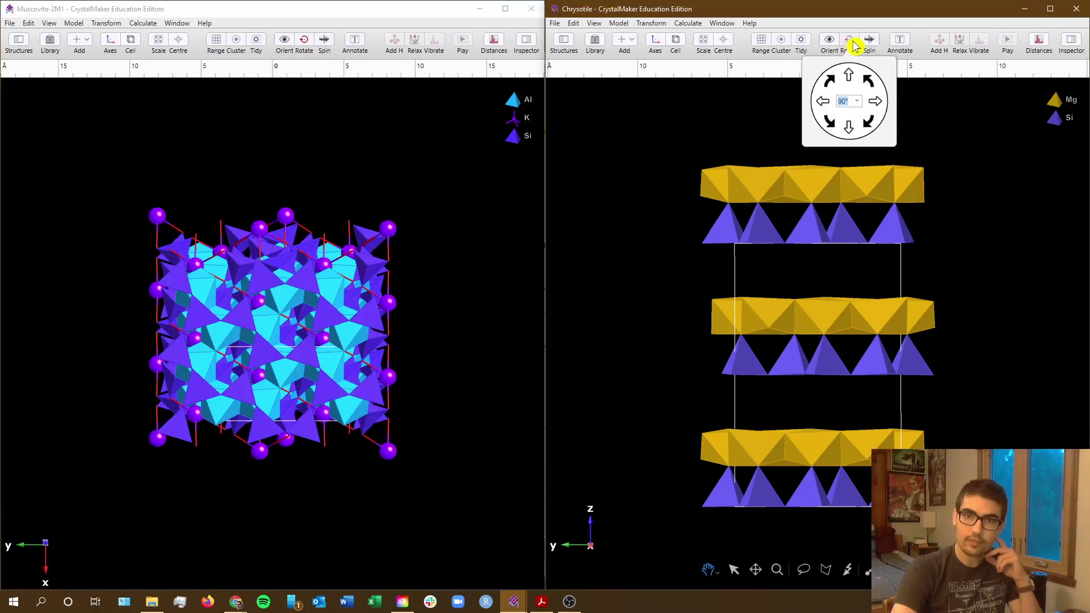
{"action": "left_click", "coordinate": [856, 82]}
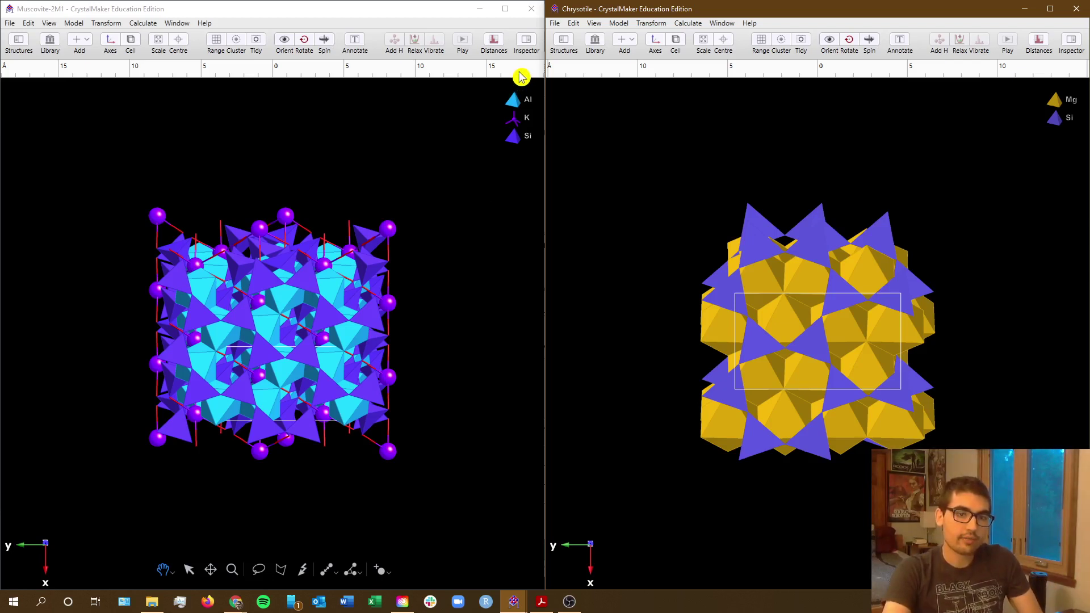
Hide the Si and K atoms in the muscovite structure so that only the Al octahedra are displayed
{"action": "left_click", "coordinate": [527, 41]}
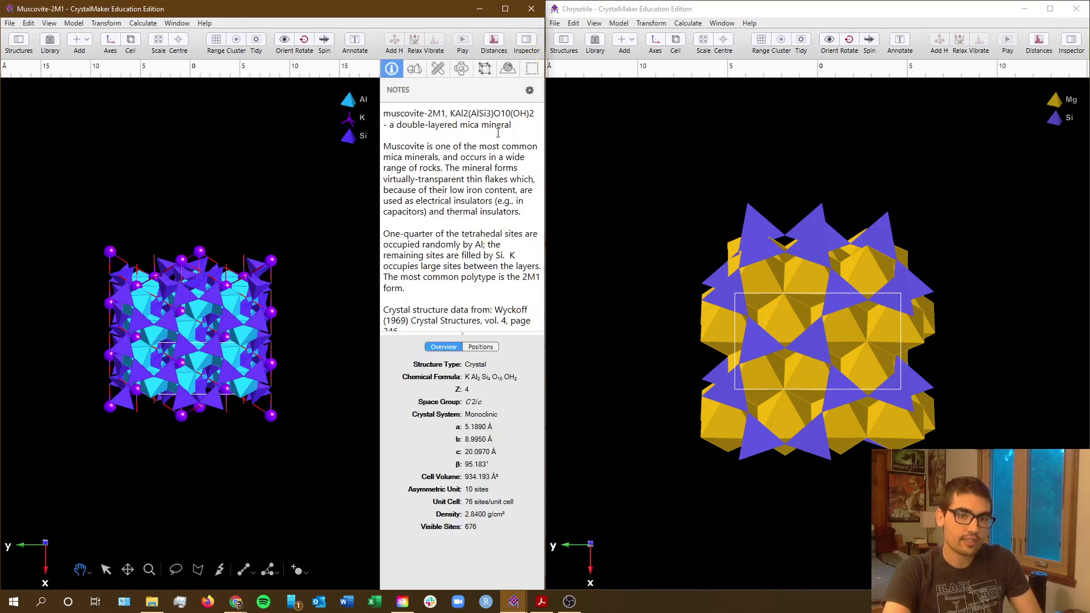
{"action": "left_click", "coordinate": [415, 70]}
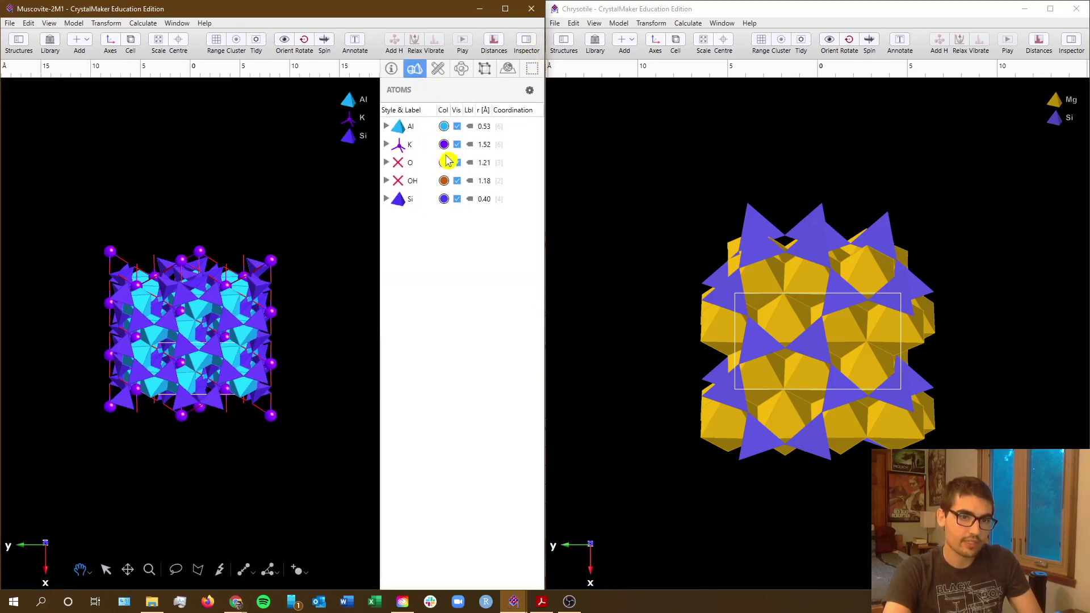
{"action": "left_click", "coordinate": [458, 199]}
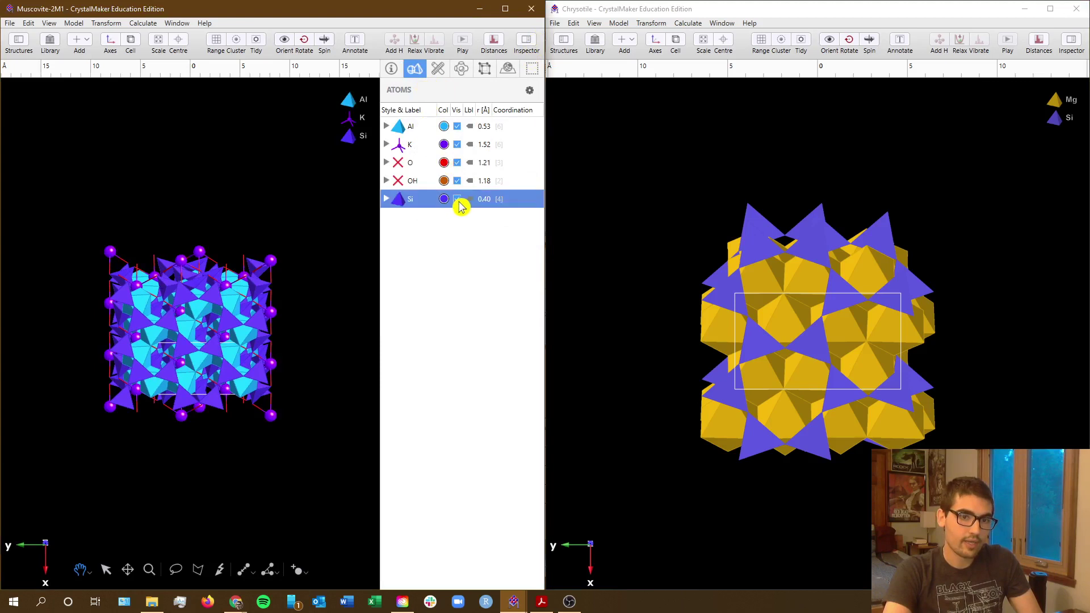
{"action": "left_click", "coordinate": [457, 144]}
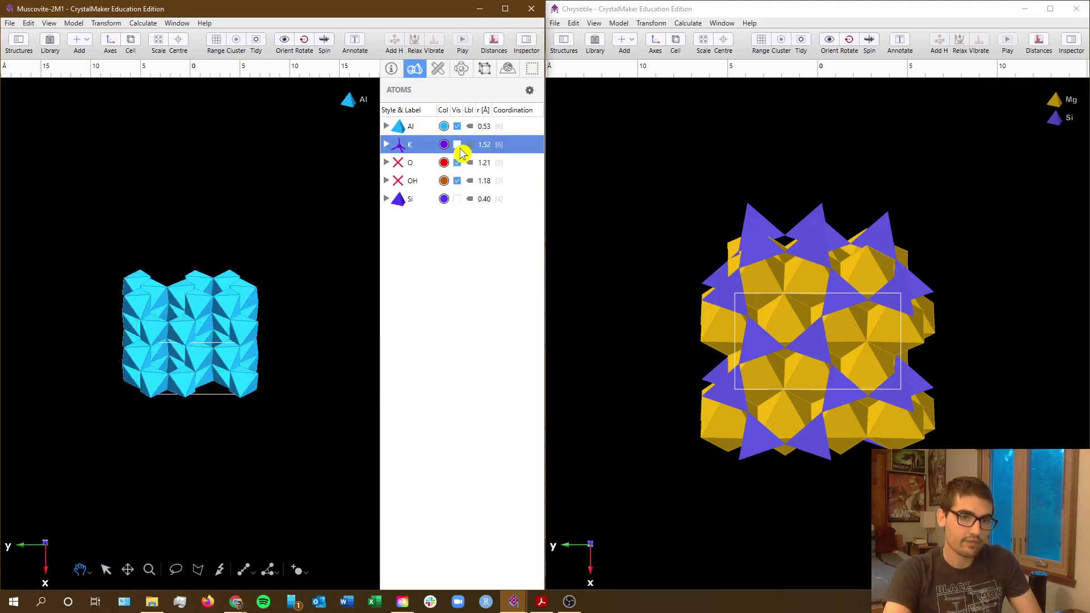
{"action": "left_click", "coordinate": [528, 45]}
Hide the Si atoms in the chrysotile structure so that only the Mg octahedra are displayed
{"action": "left_click", "coordinate": [1071, 46]}
{"action": "left_click", "coordinate": [1071, 45]}
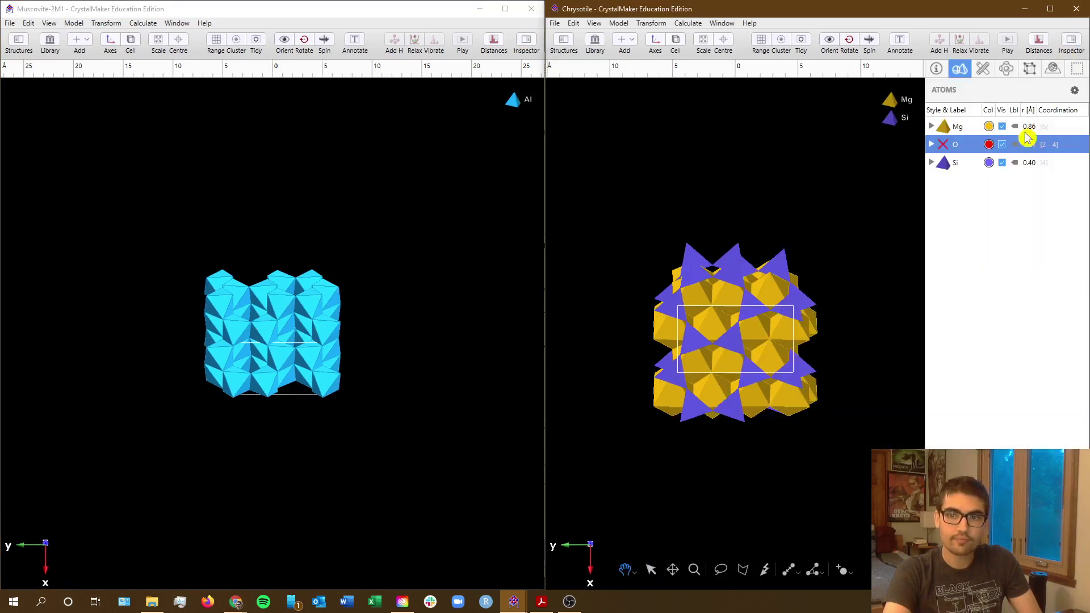
{"action": "left_click", "coordinate": [1003, 162]}
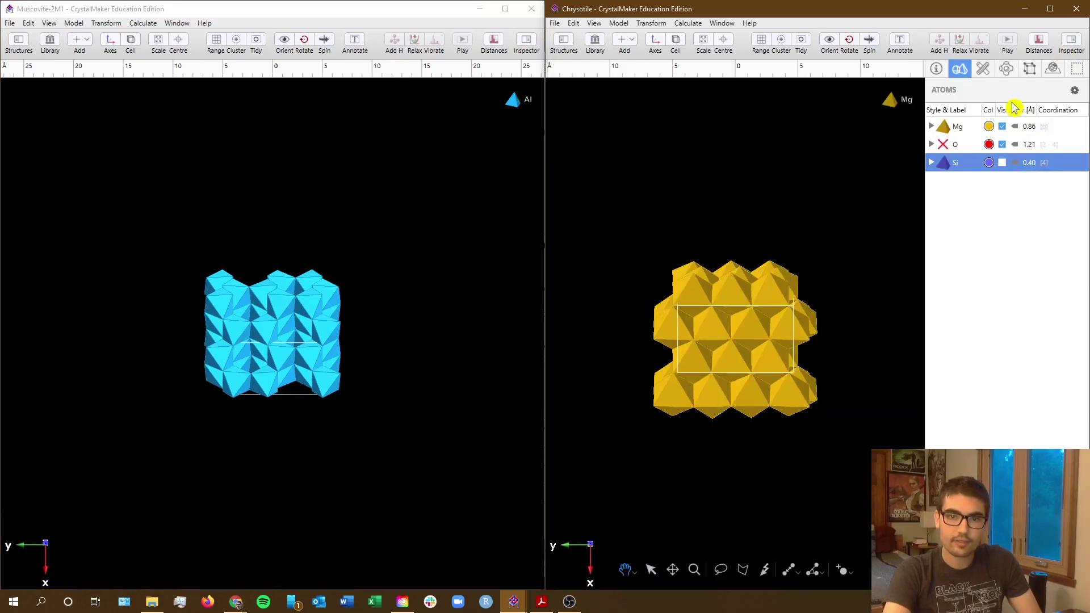
{"action": "left_click", "coordinate": [1073, 45]}
Enlarge the muscovite and chrysotile octahedral sheets and compare which octahedral sites are filled or vacant
{"action": "left_click", "coordinate": [318, 377]}
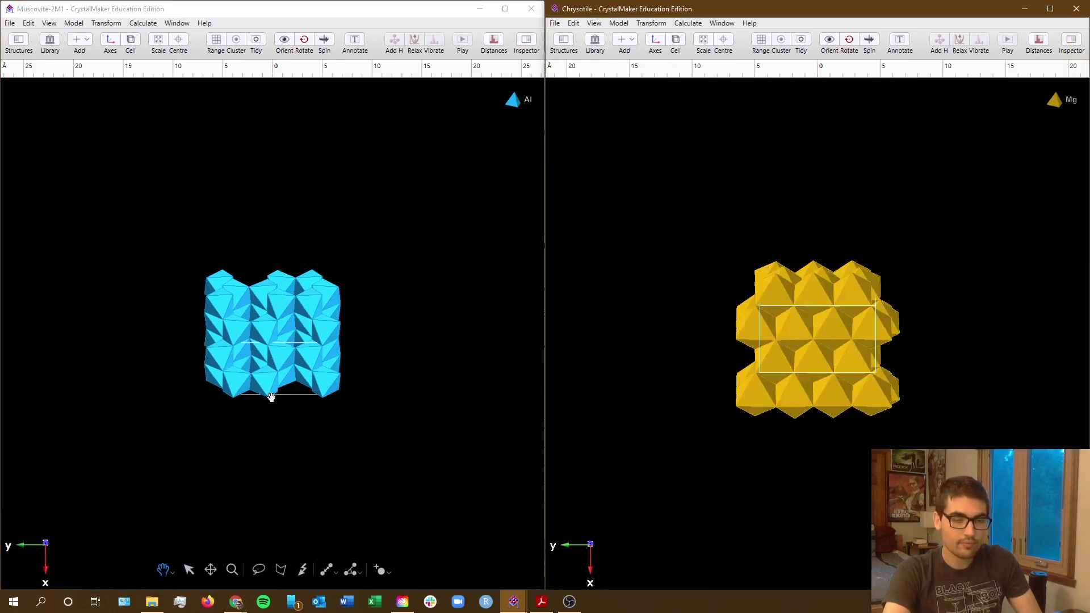
{"action": "scroll", "coordinate": [305, 391], "scroll_direction": "up", "scroll_amount": 2}
{"action": "scroll", "coordinate": [305, 392], "scroll_direction": "up", "scroll_amount": 3}
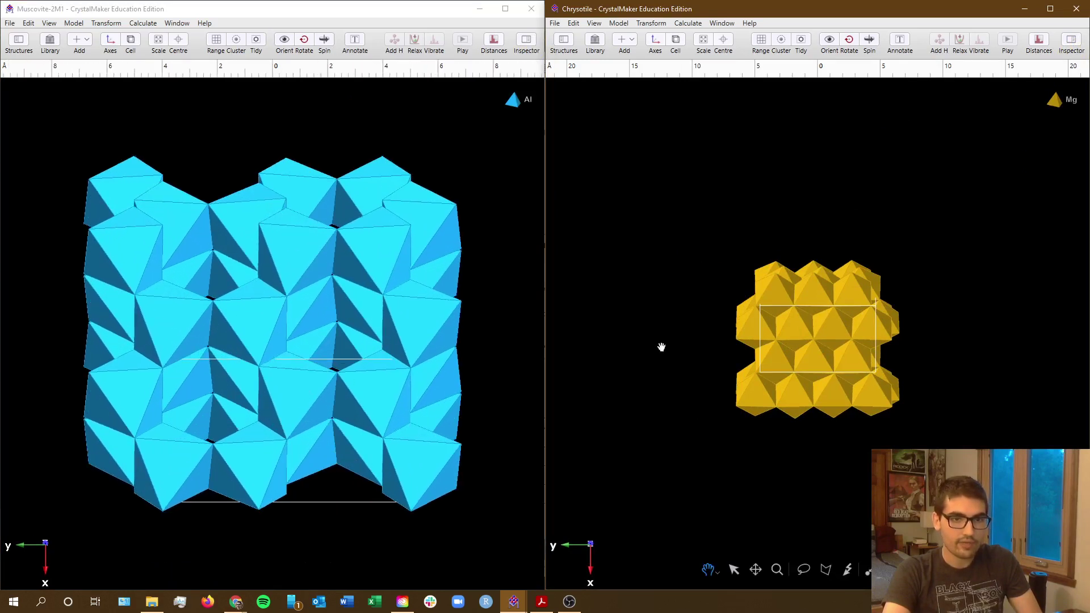
{"action": "scroll", "coordinate": [850, 344], "scroll_direction": "up", "scroll_amount": 3}
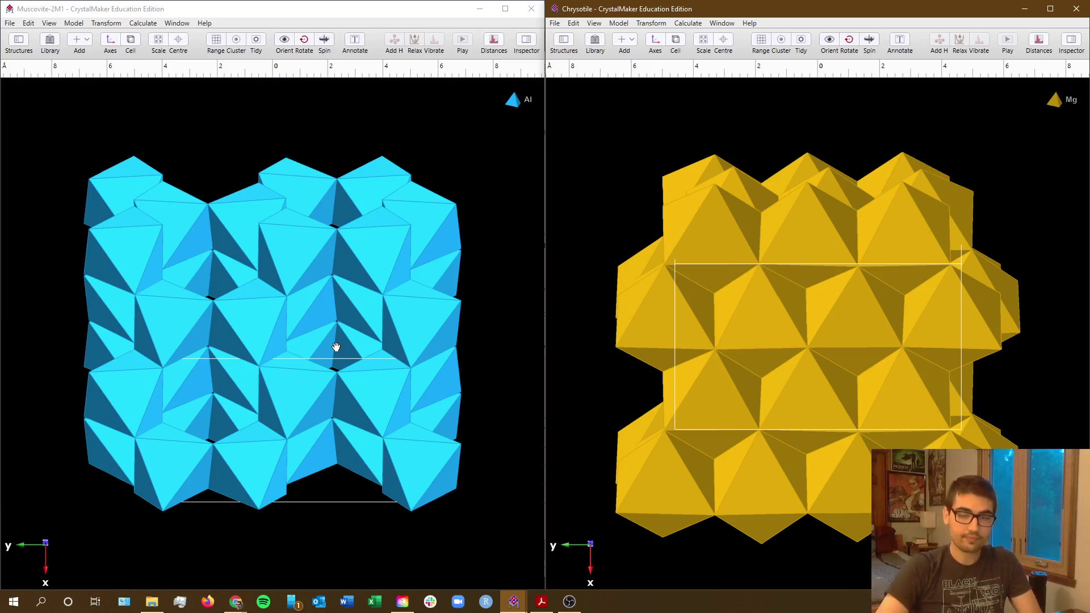
Rotate the muscovite and chrysotile octahedral sheets to examine them for gaps between the octahedra
{"action": "mouse_move", "coordinate": [337, 334]}
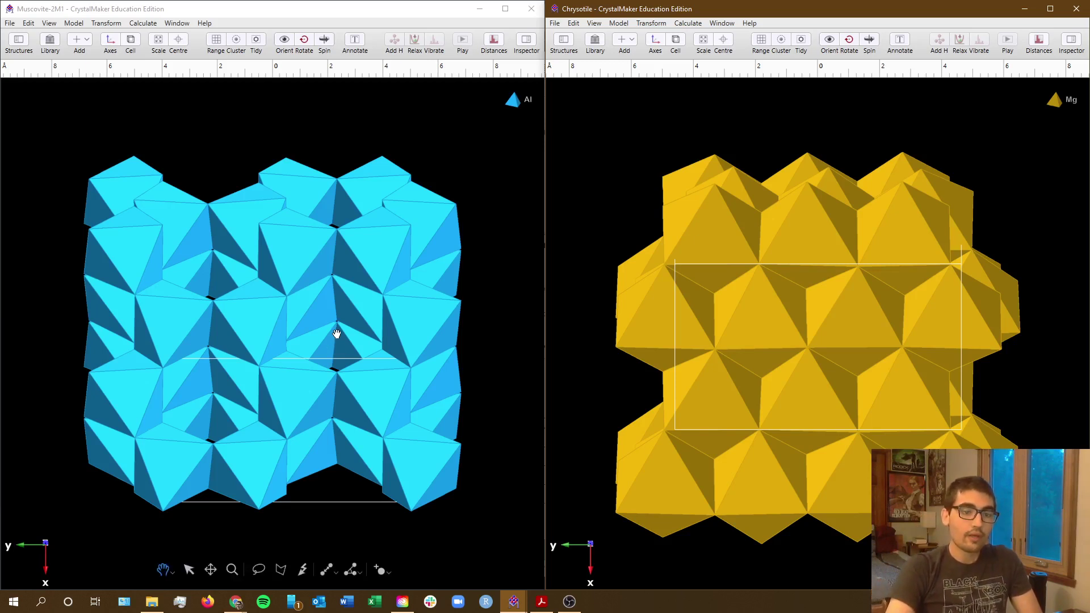
{"action": "left_click", "coordinate": [327, 241]}
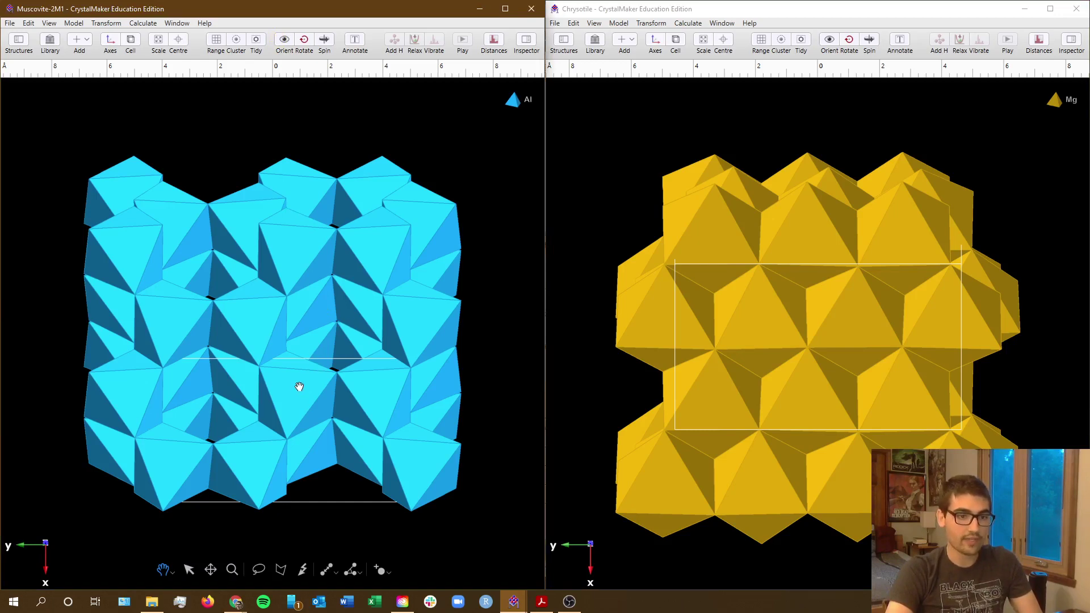
{"action": "left_click_drag", "start_coordinate": [301, 388], "coordinate": [215, 383]}
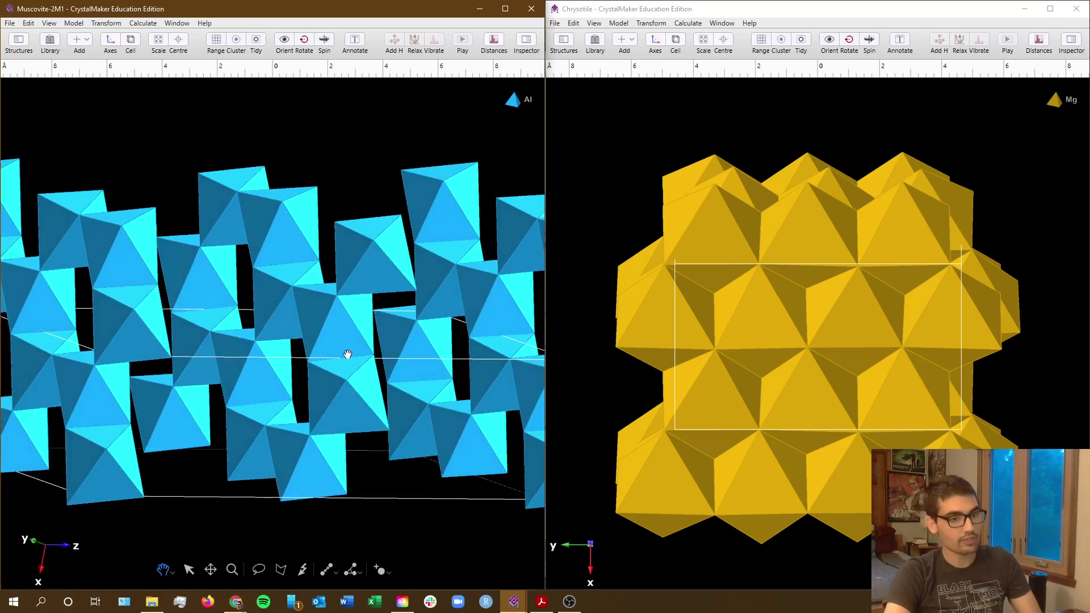
{"action": "left_click_drag", "start_coordinate": [169, 400], "coordinate": [200, 325]}
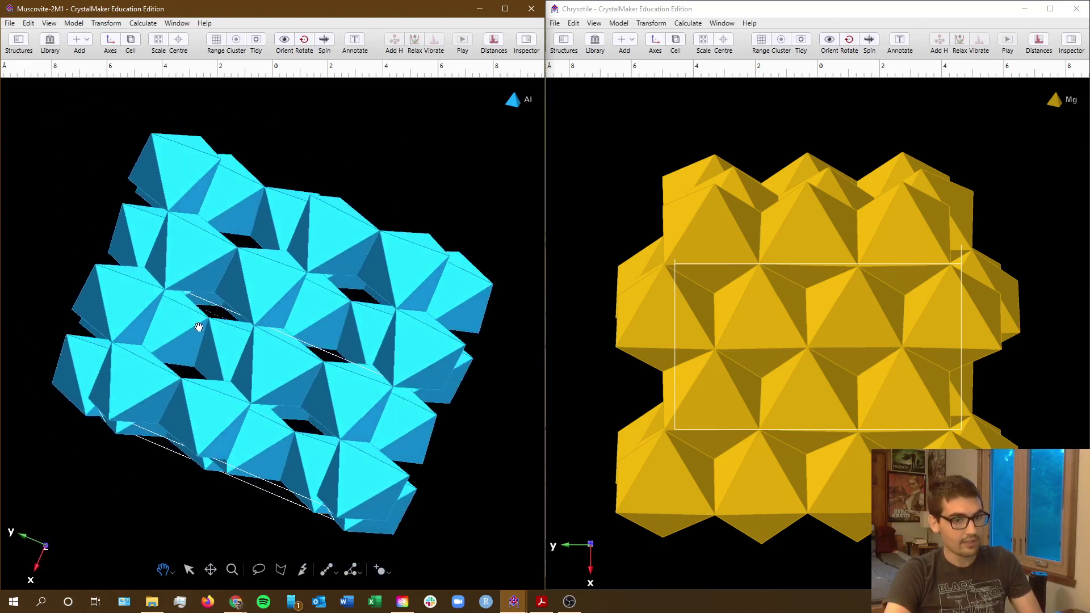
{"action": "mouse_move", "coordinate": [798, 363]}
{"action": "left_mouse_down"}
{"action": "mouse_move", "coordinate": [789, 353]}
{"action": "mouse_move", "coordinate": [810, 355]}
{"action": "mouse_move", "coordinate": [806, 373]}
{"action": "mouse_move", "coordinate": [763, 380]}
{"action": "mouse_move", "coordinate": [740, 358]}
{"action": "mouse_move", "coordinate": [752, 326]}
{"action": "mouse_move", "coordinate": [791, 309]}
{"action": "mouse_move", "coordinate": [888, 305]}
{"action": "mouse_move", "coordinate": [898, 333]}
{"action": "mouse_move", "coordinate": [882, 373]}
{"action": "mouse_move", "coordinate": [774, 413]}
{"action": "mouse_move", "coordinate": [755, 396]}
{"action": "mouse_move", "coordinate": [755, 365]}
{"action": "mouse_move", "coordinate": [789, 348]}
{"action": "mouse_move", "coordinate": [812, 353]}
{"action": "mouse_move", "coordinate": [808, 373]}
{"action": "left_mouse_up"}
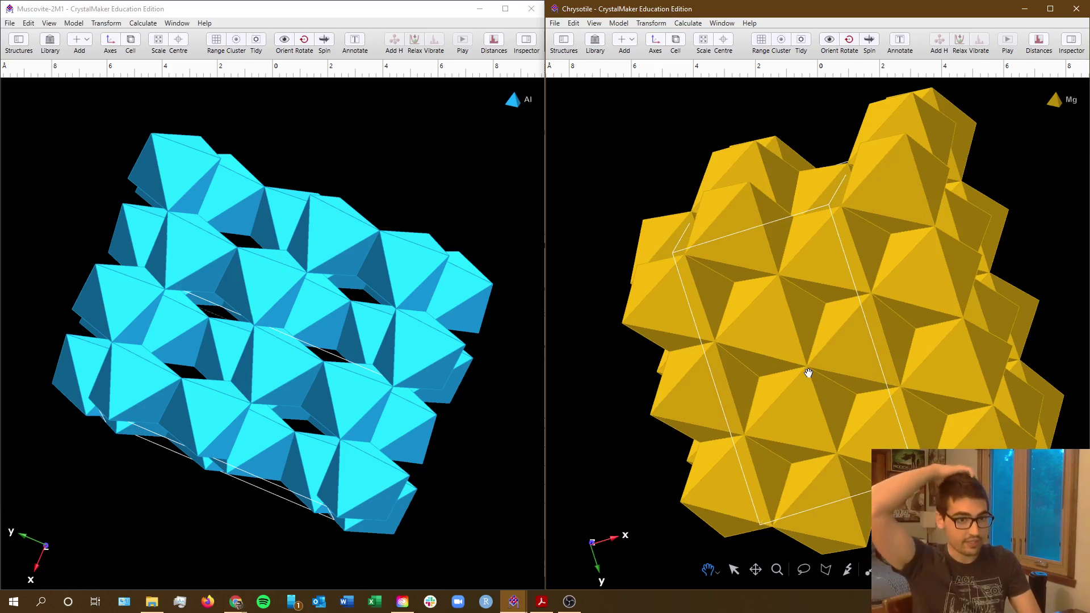
{"action": "mouse_move", "coordinate": [355, 305]}
{"action": "left_mouse_down"}
{"action": "mouse_move", "coordinate": [366, 320]}
{"action": "mouse_move", "coordinate": [348, 319]}
{"action": "mouse_move", "coordinate": [356, 293]}
{"action": "left_mouse_up"}
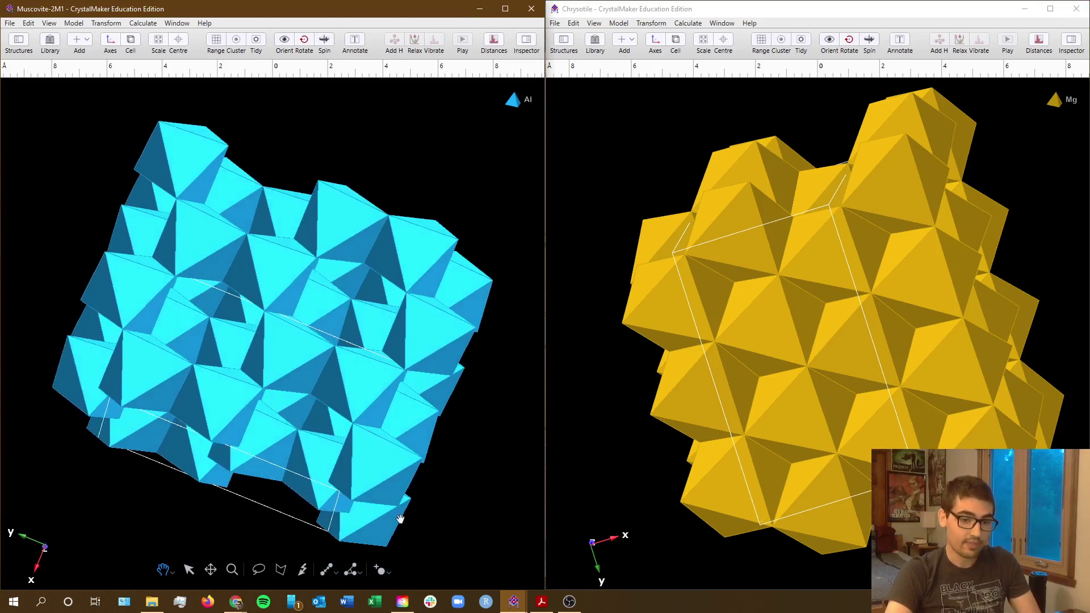
Switch to the assignment document and enter Dioctahedral for muscovite and Trioctahedral for chrysotile in Table 3
{"action": "mouse_move", "coordinate": [236, 601]}
{"action": "left_click", "coordinate": [294, 548]}
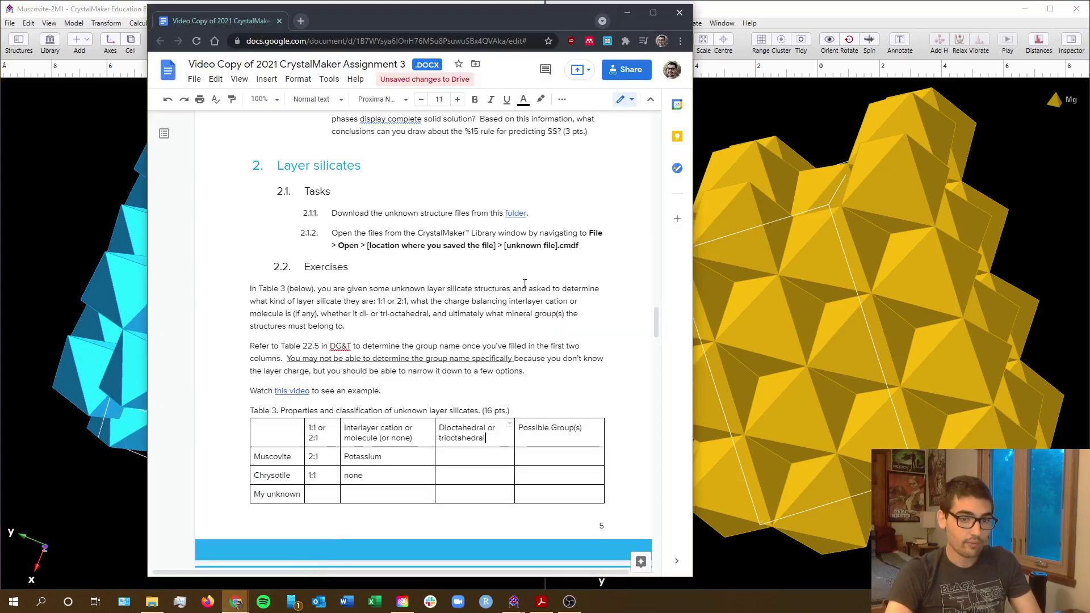
{"action": "left_click", "coordinate": [475, 461]}
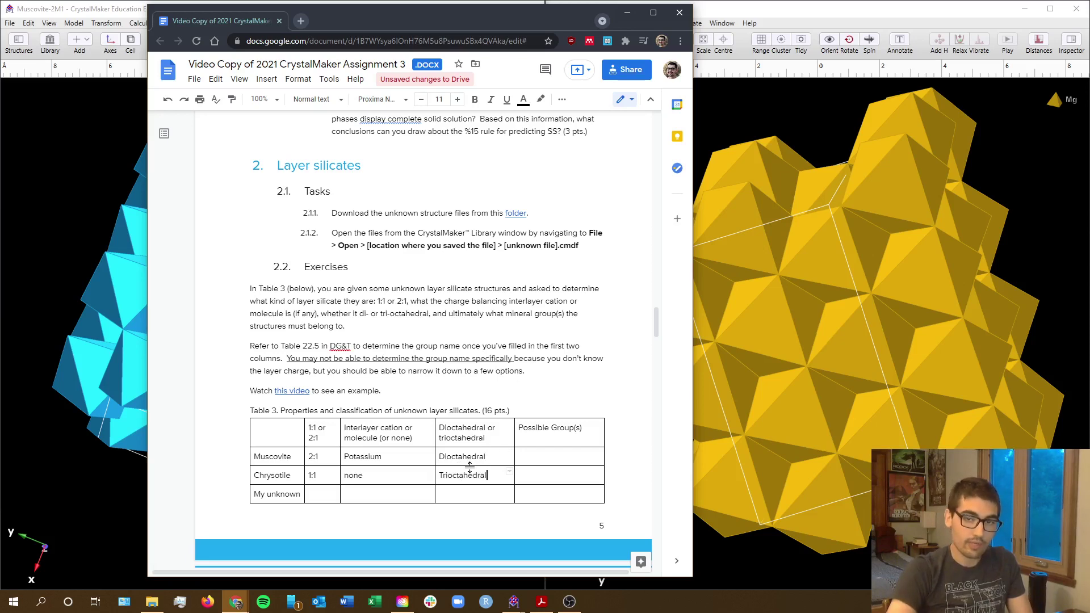
Return to the assignment document and place the cursor in muscovite's Possible Group(s) cell in Table 3
{"action": "left_click_drag", "start_coordinate": [807, 356], "coordinate": [795, 324]}
{"action": "left_click", "coordinate": [533, 500]}
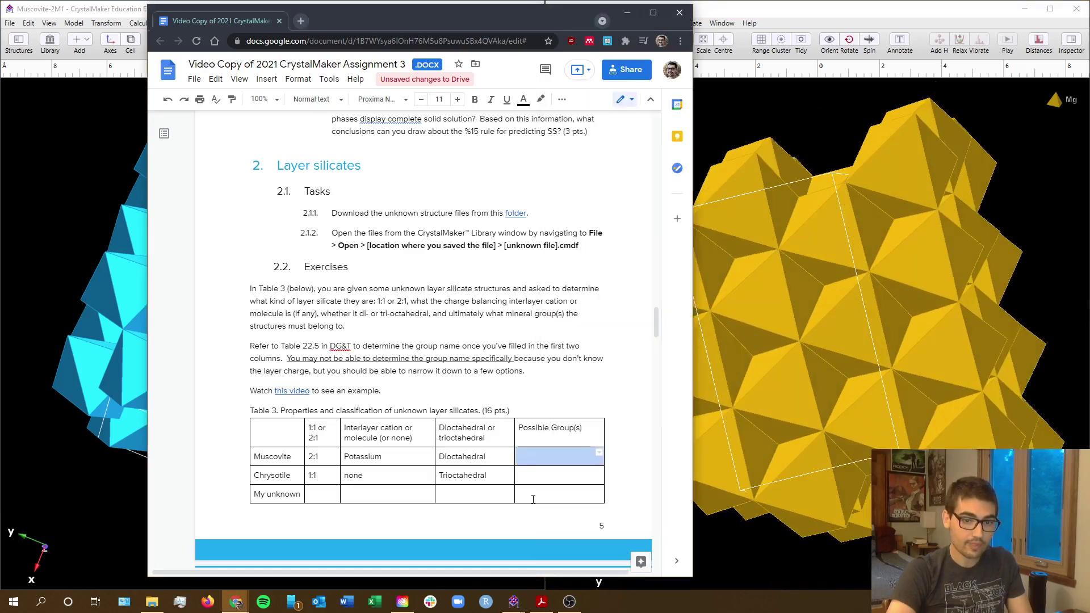
{"action": "left_click_drag", "start_coordinate": [401, 31], "coordinate": [361, 34]}
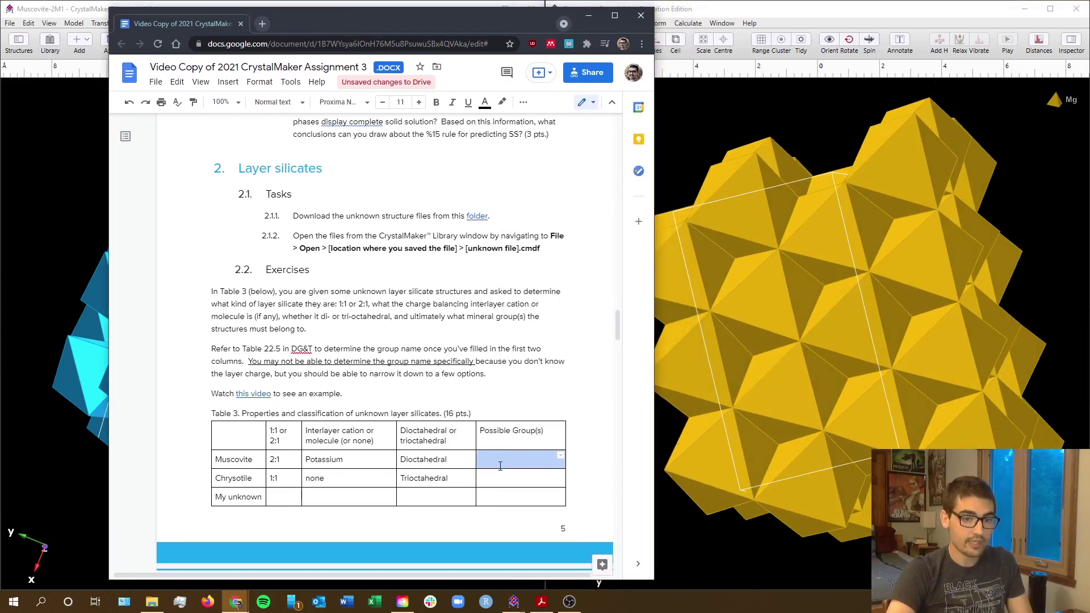
{"action": "left_click", "coordinate": [482, 466]}
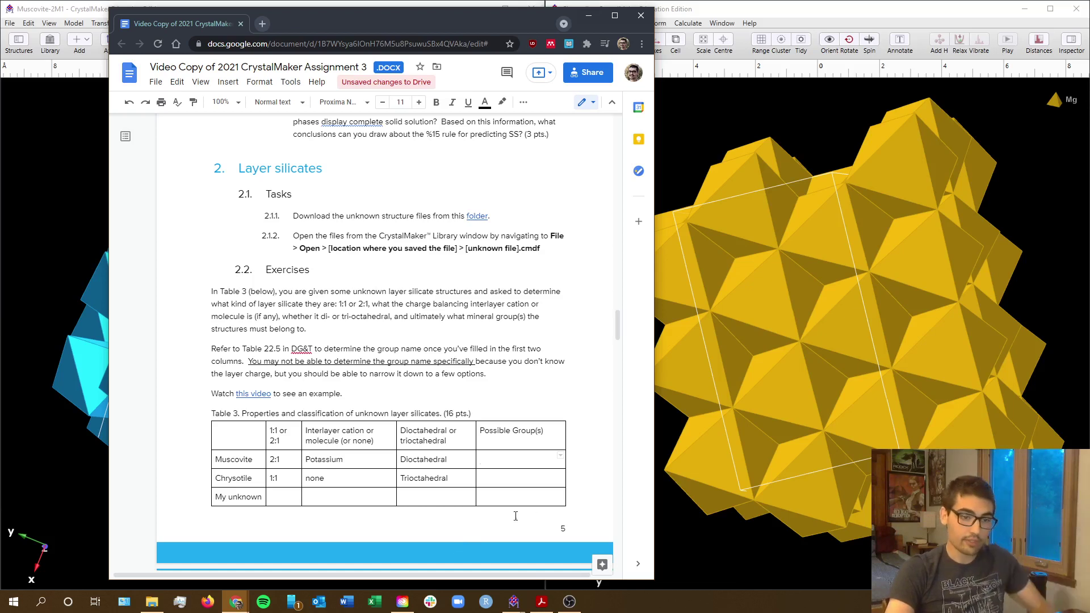
Switch to the textbook PDF in Adobe Acrobat and arrange its Table 22.5 side by side with the assignment document
{"action": "left_click", "coordinate": [543, 605]}
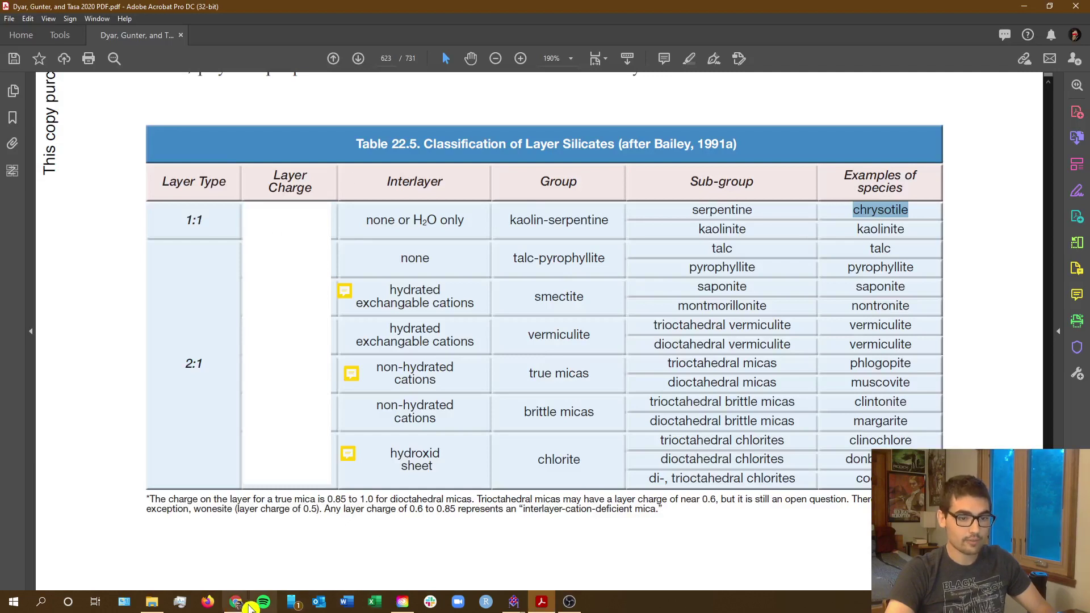
{"action": "left_click", "coordinate": [235, 602]}
{"action": "left_click", "coordinate": [308, 559]}
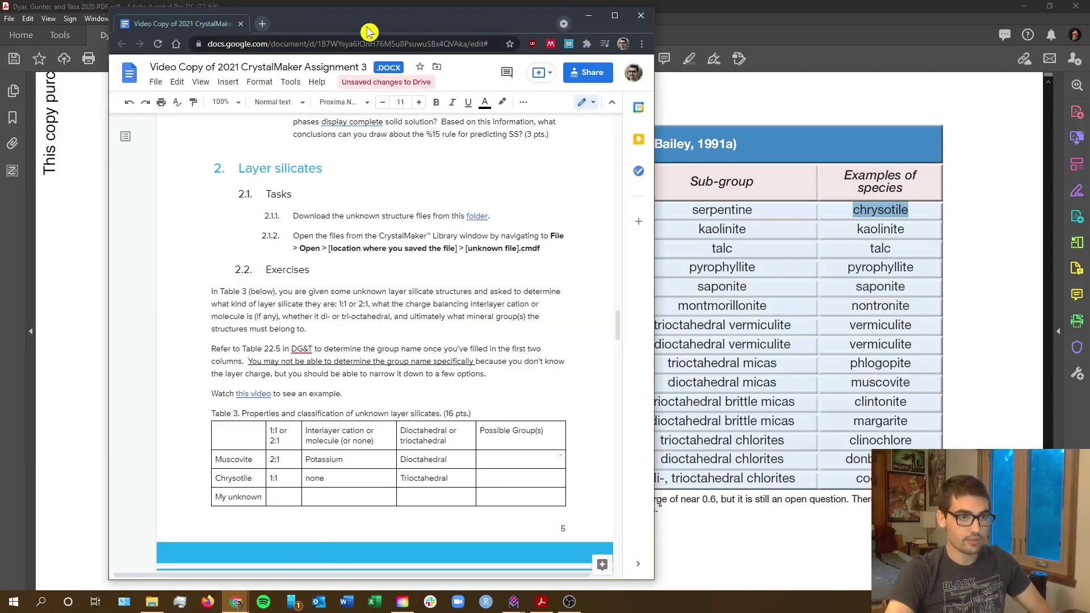
{"action": "left_click_drag", "start_coordinate": [369, 30], "coordinate": [263, 27]}
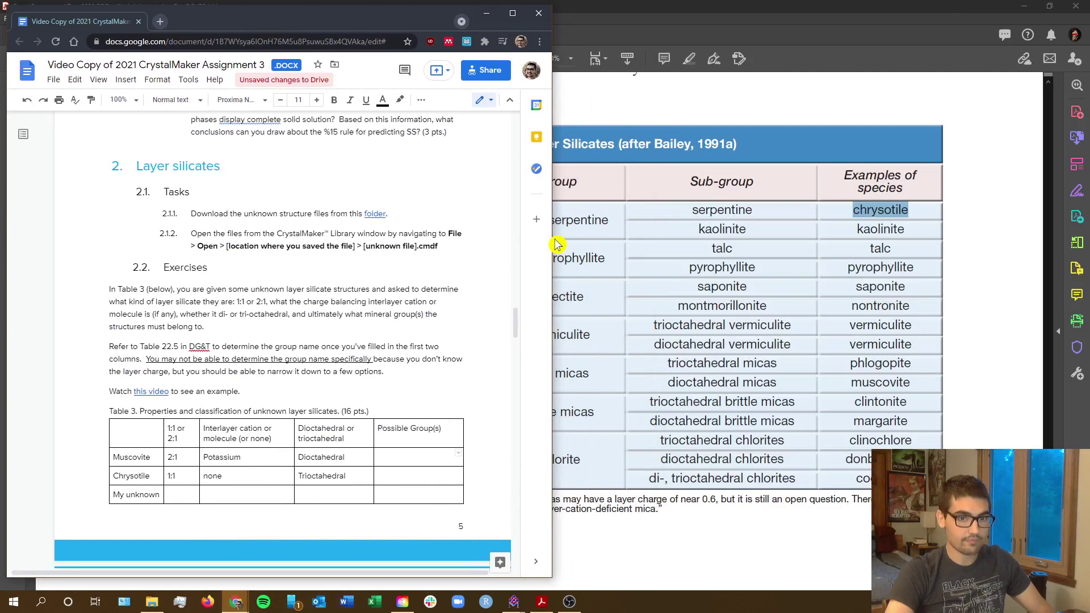
{"action": "left_click_drag", "start_coordinate": [839, 6], "coordinate": [1088, 100]}
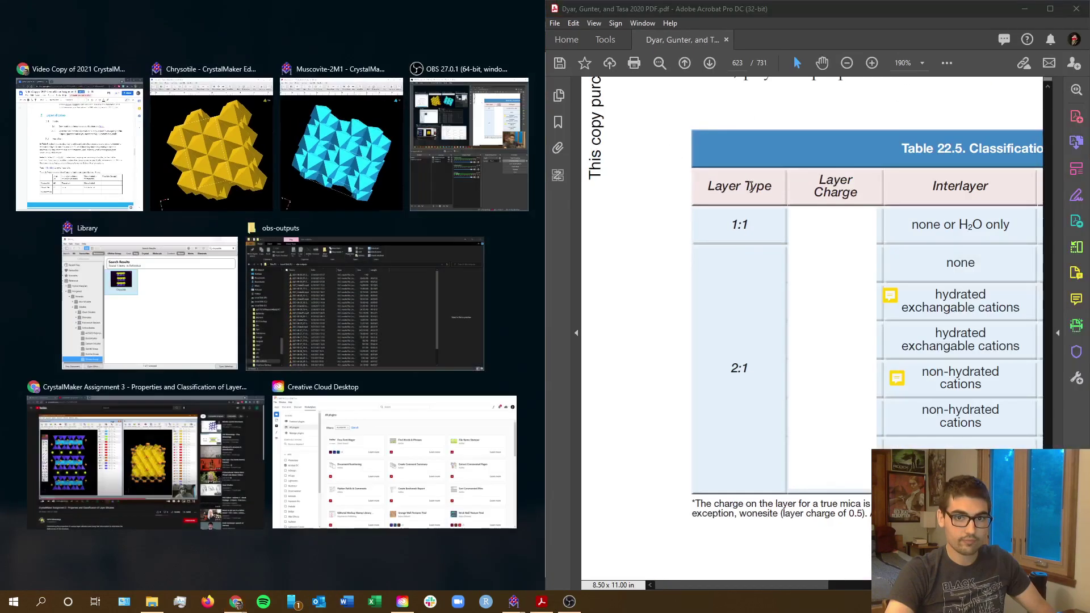
{"action": "left_click", "coordinate": [80, 181]}
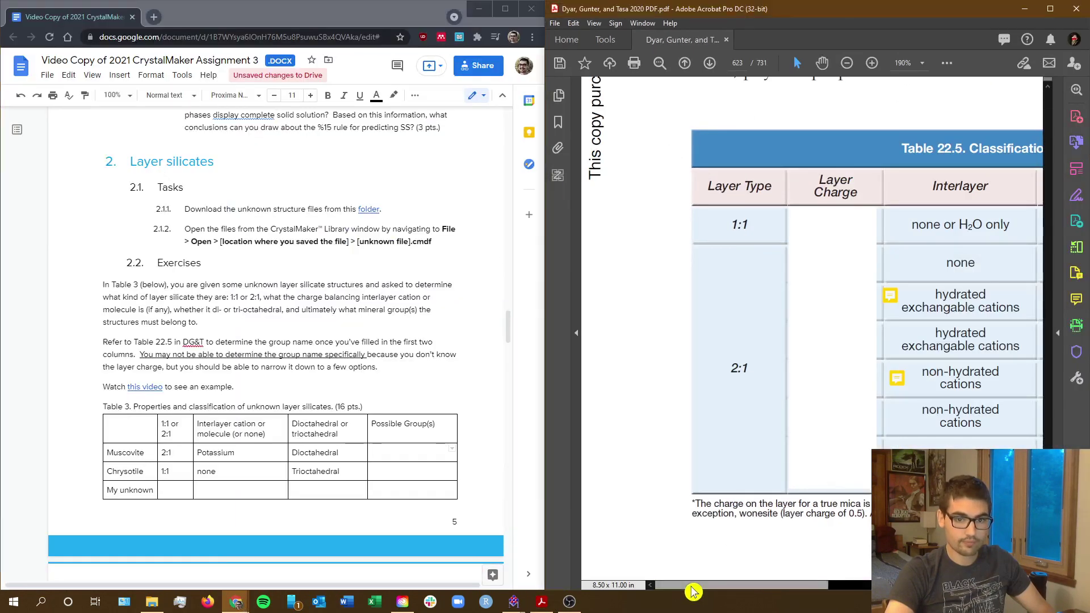
{"action": "left_click_drag", "start_coordinate": [691, 587], "coordinate": [691, 588]}
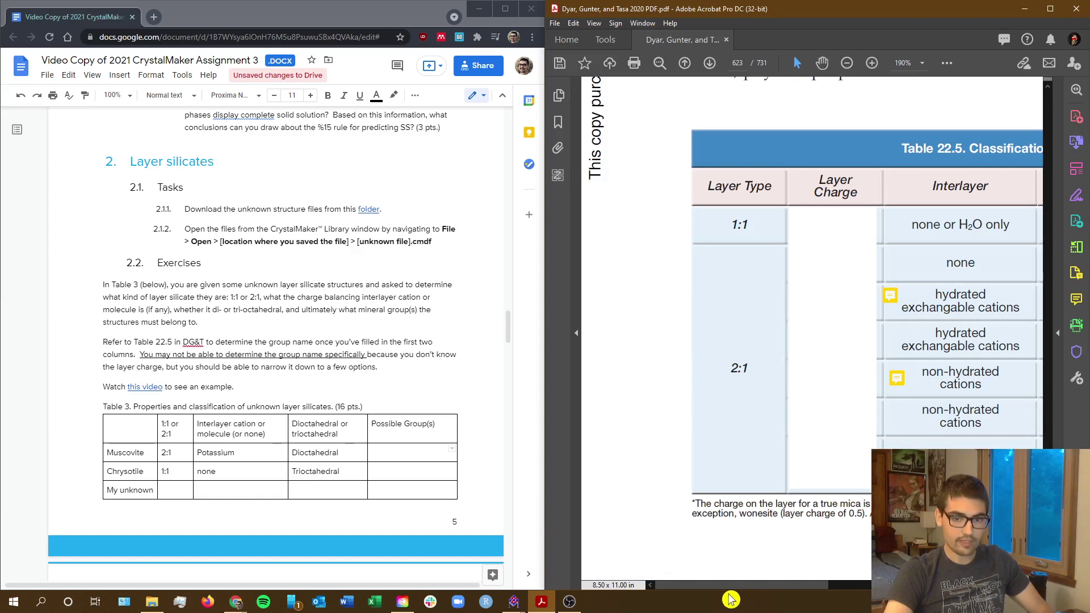
{"action": "left_click_drag", "start_coordinate": [722, 593], "coordinate": [790, 592]}
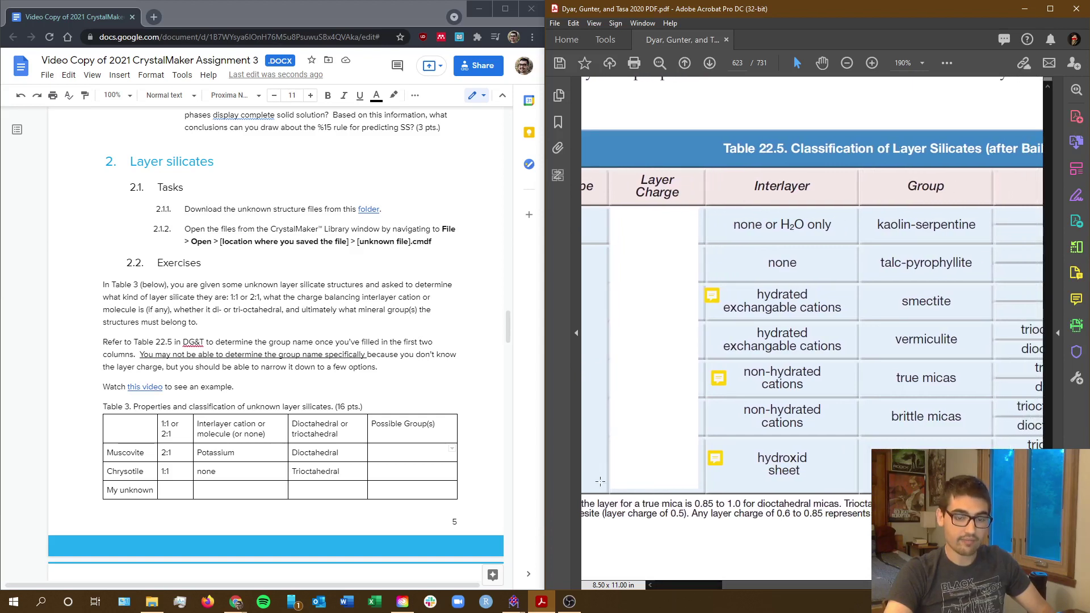
Switch to the muscovite structure in CrystalMaker, show its Si and K atoms, and turn the layers edge-on
{"action": "mouse_move", "coordinate": [514, 606]}
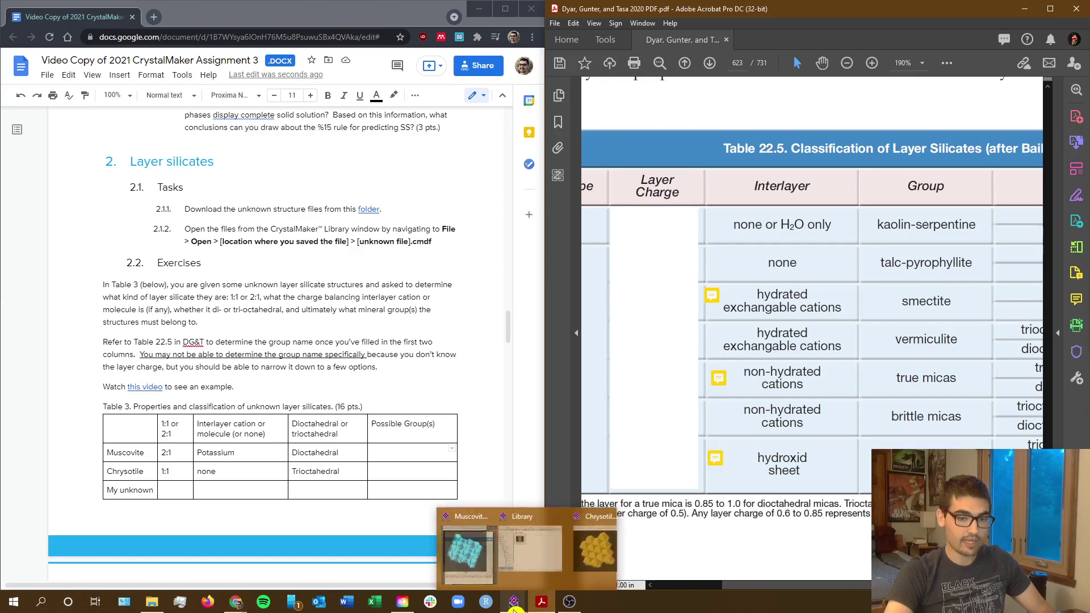
{"action": "left_click", "coordinate": [468, 548]}
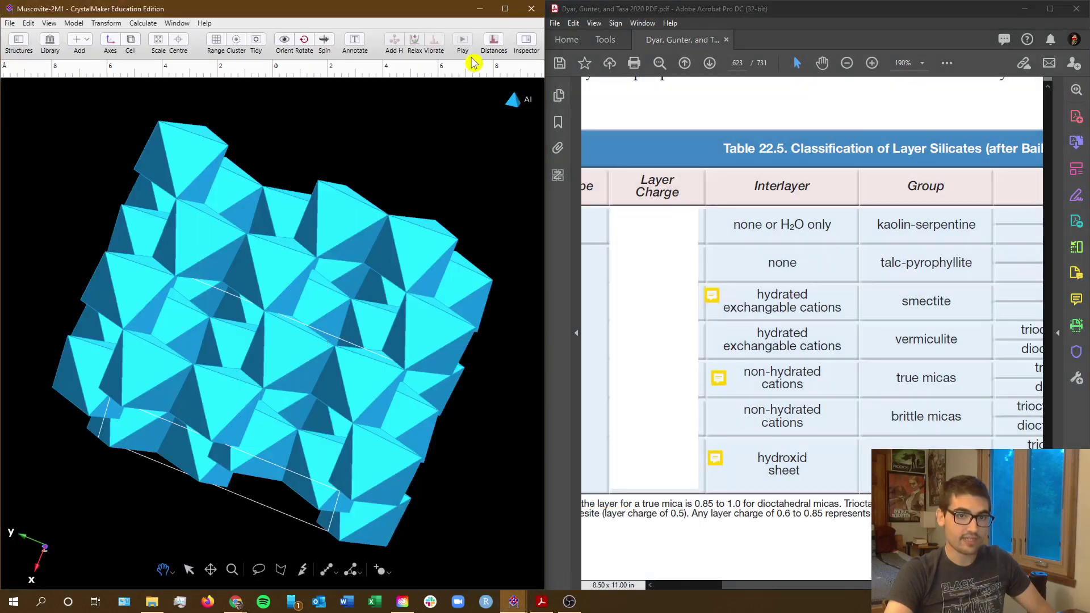
{"action": "left_click", "coordinate": [527, 41]}
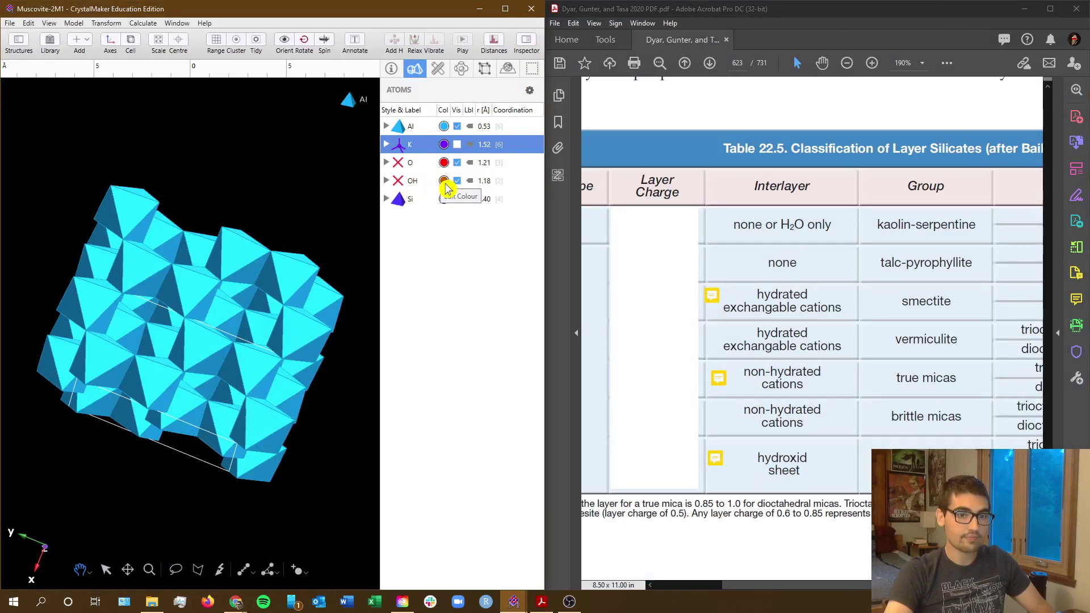
{"action": "left_click", "coordinate": [458, 199]}
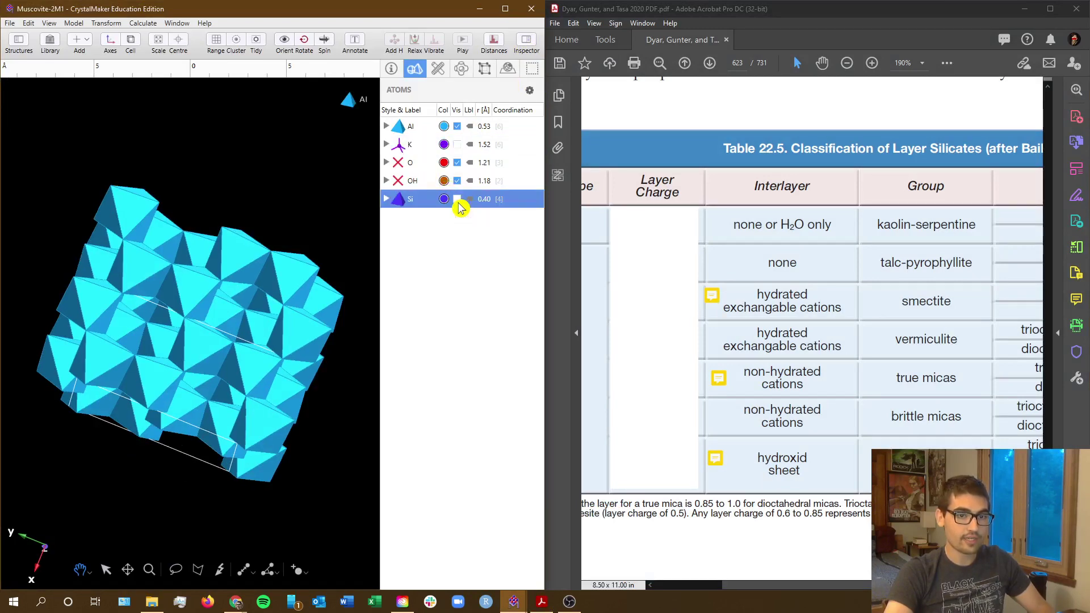
{"action": "left_click", "coordinate": [458, 199]}
{"action": "left_click", "coordinate": [458, 146]}
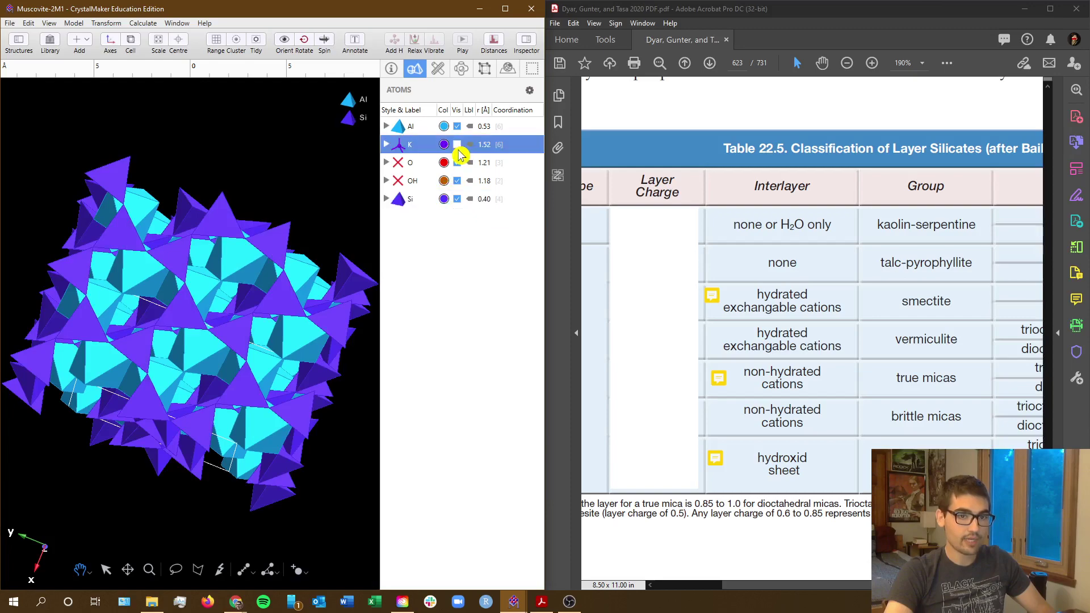
{"action": "left_click", "coordinate": [457, 146]}
{"action": "left_click_drag", "start_coordinate": [182, 436], "coordinate": [182, 347]}
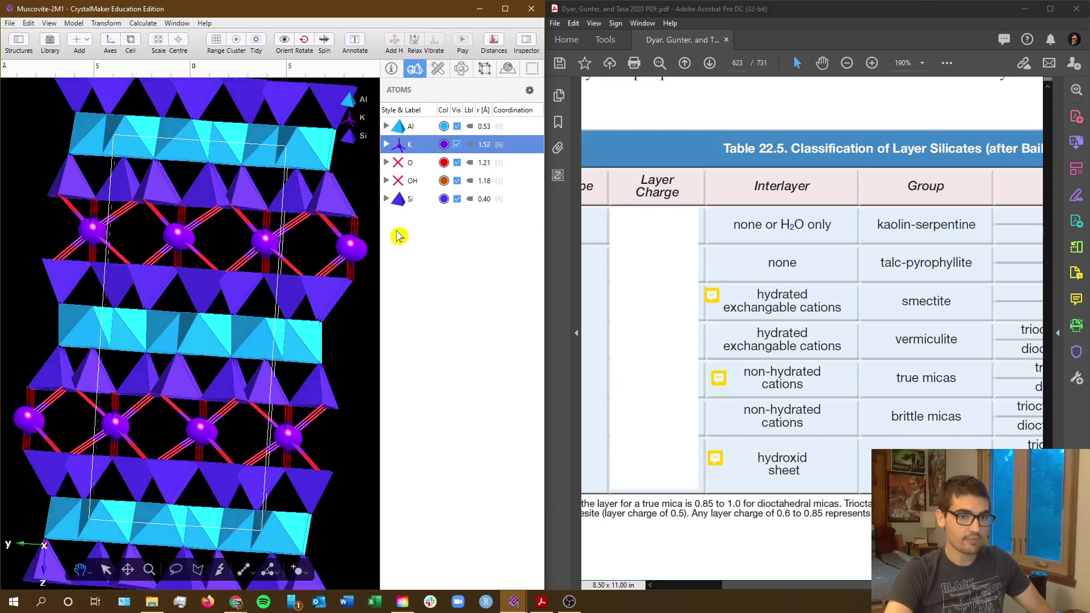
Display the OH sites in the muscovite structure as plain atoms without bonds
{"action": "left_click", "coordinate": [399, 182]}
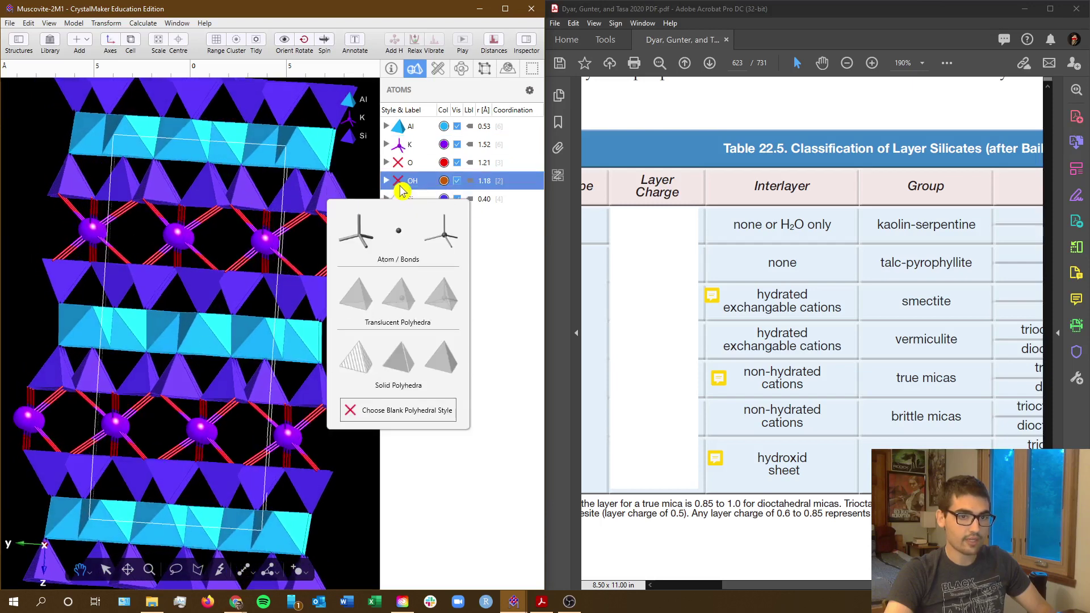
{"action": "left_click", "coordinate": [401, 228]}
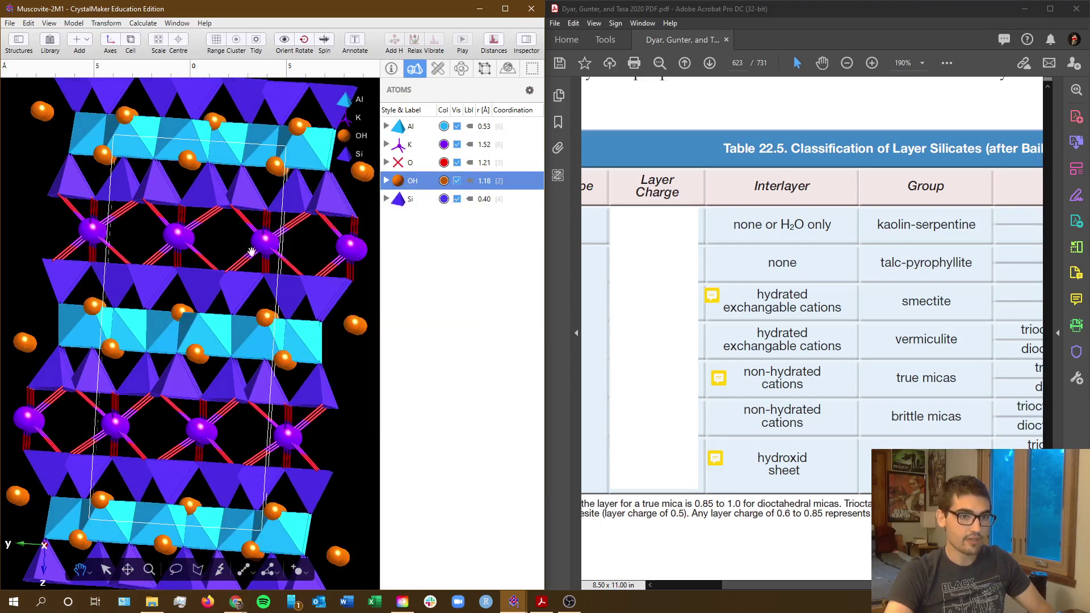
{"action": "left_click_drag", "start_coordinate": [252, 252], "coordinate": [244, 253]}
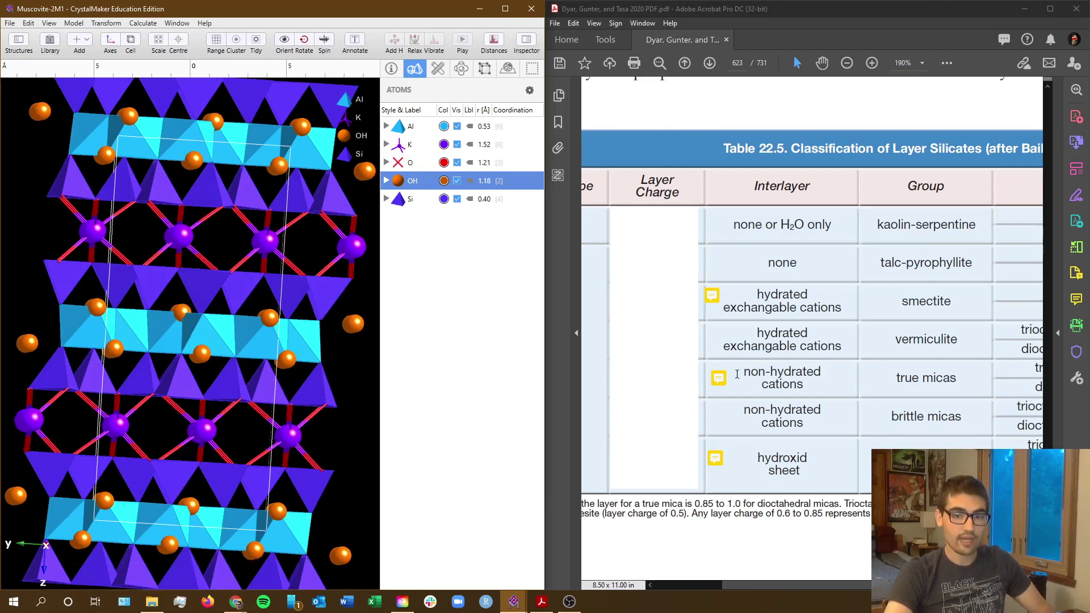
Minimize the muscovite structure and trace muscovite through Table 22.5 by layer type, interlayer, group and dioctahedral sub-group
{"action": "left_click_drag", "start_coordinate": [738, 585], "coordinate": [701, 585]}
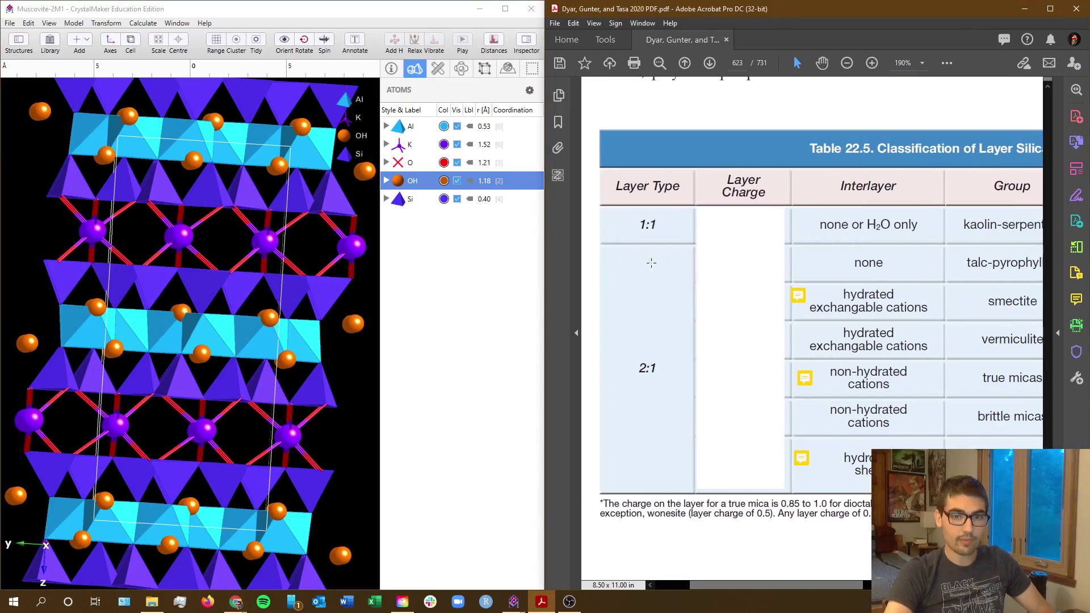
{"action": "left_click", "coordinate": [481, 10]}
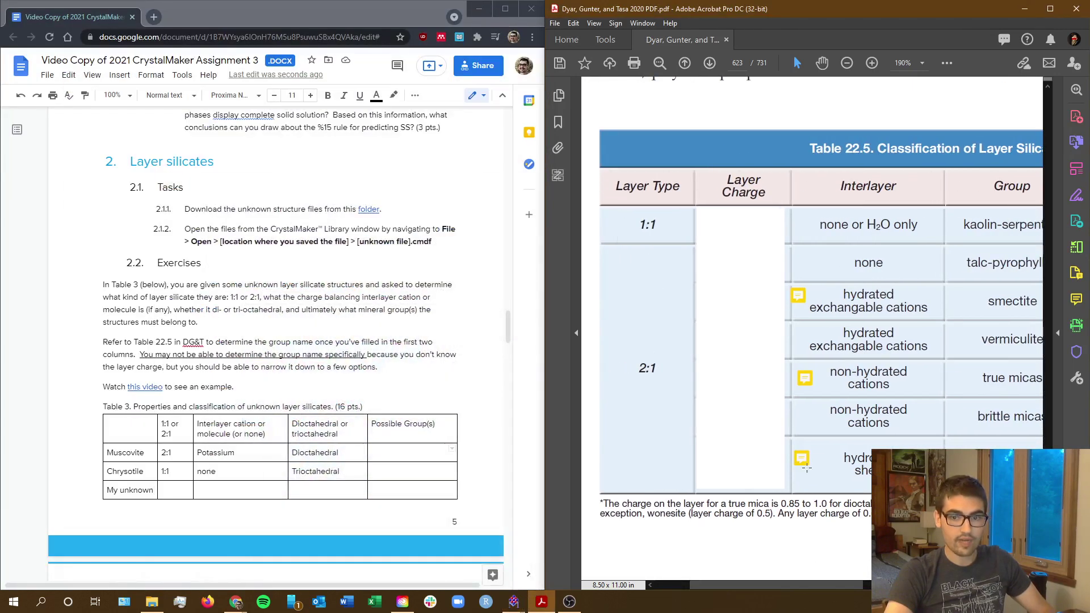
{"action": "left_click_drag", "start_coordinate": [738, 586], "coordinate": [826, 585]}
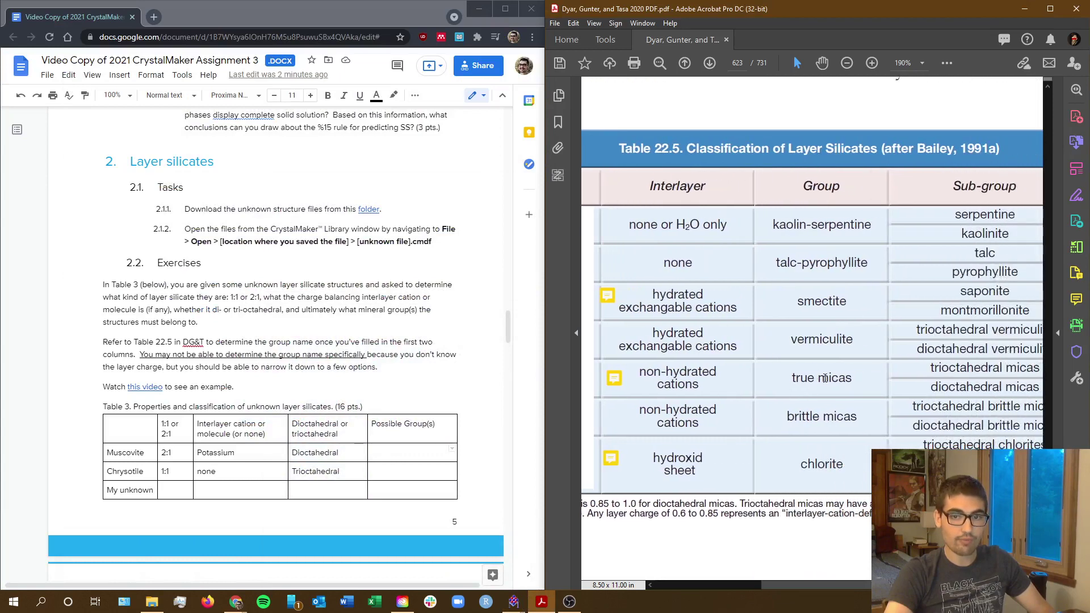
{"action": "left_click_drag", "start_coordinate": [844, 585], "coordinate": [905, 585]}
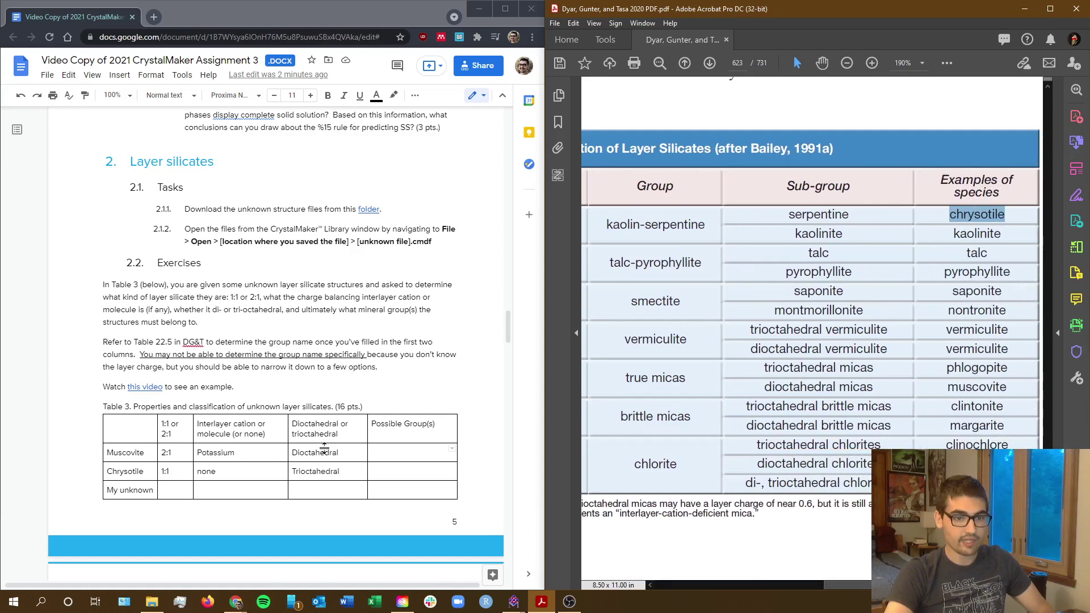
{"action": "double_click", "coordinate": [324, 451]}
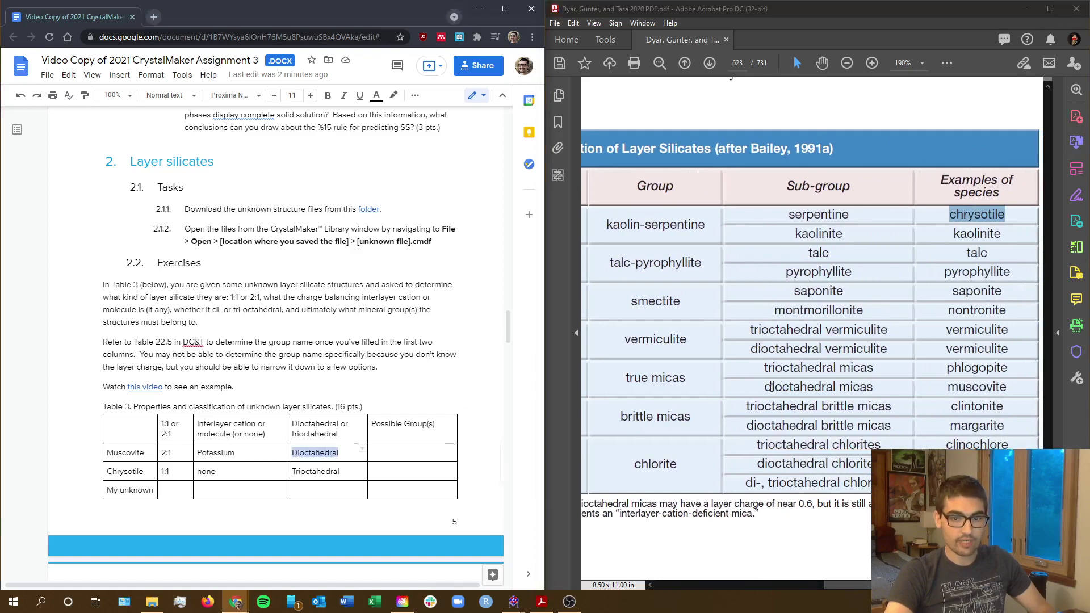
{"action": "left_click_drag", "start_coordinate": [771, 388], "coordinate": [873, 388]}
{"action": "double_click", "coordinate": [950, 389]}
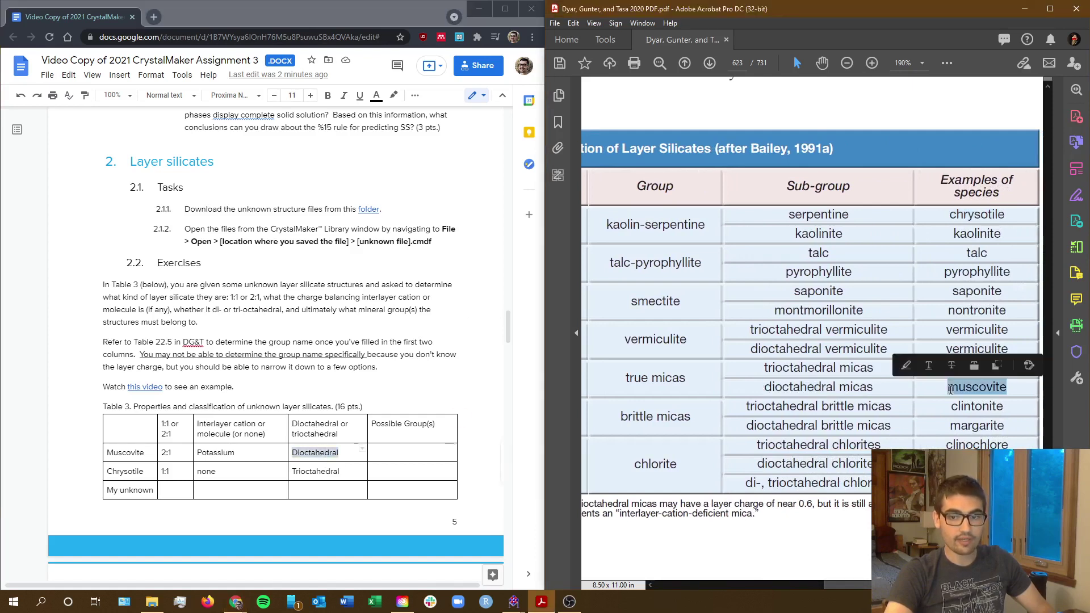
{"action": "left_click", "coordinate": [809, 539]}
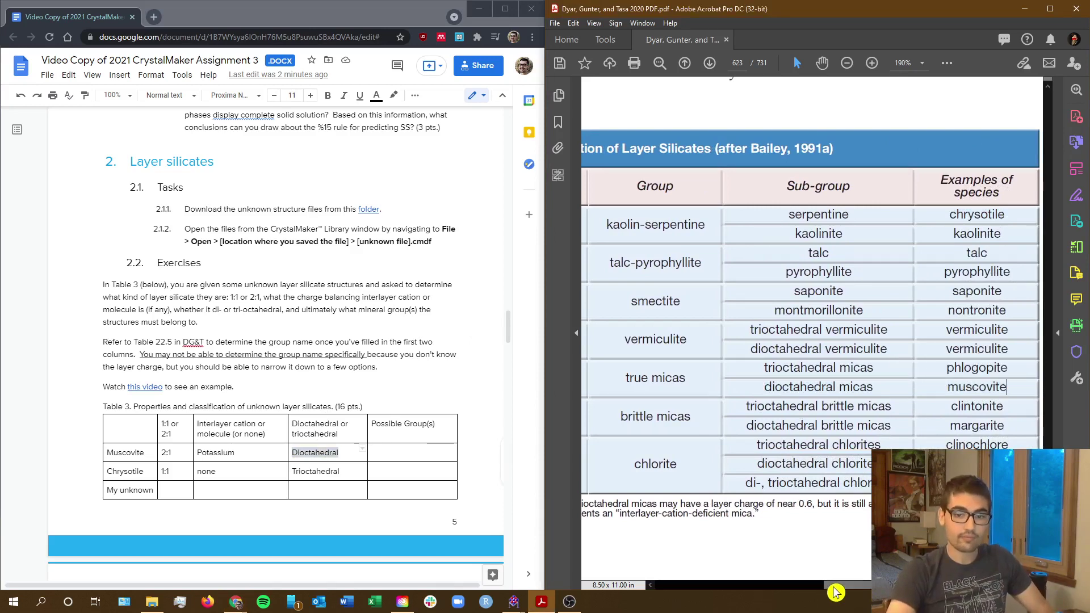
Trace chrysotile through Table 22.5 by layer type, interlayer, group, sub-group and example species
{"action": "left_click_drag", "start_coordinate": [835, 592], "coordinate": [663, 591]}
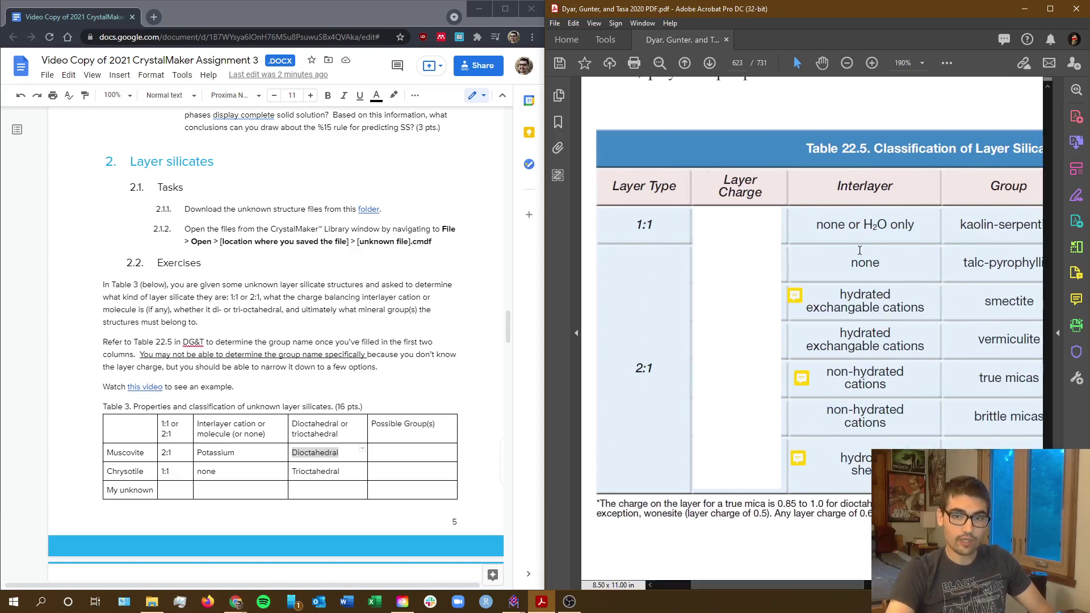
{"action": "left_click_drag", "start_coordinate": [720, 591], "coordinate": [750, 590]}
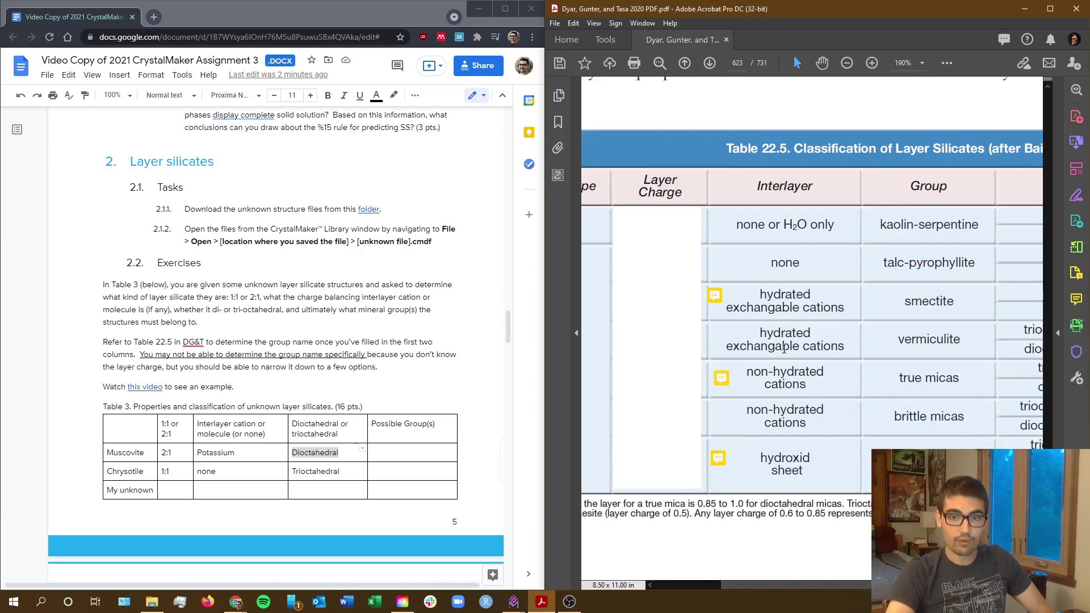
{"action": "left_click_drag", "start_coordinate": [747, 594], "coordinate": [802, 593]}
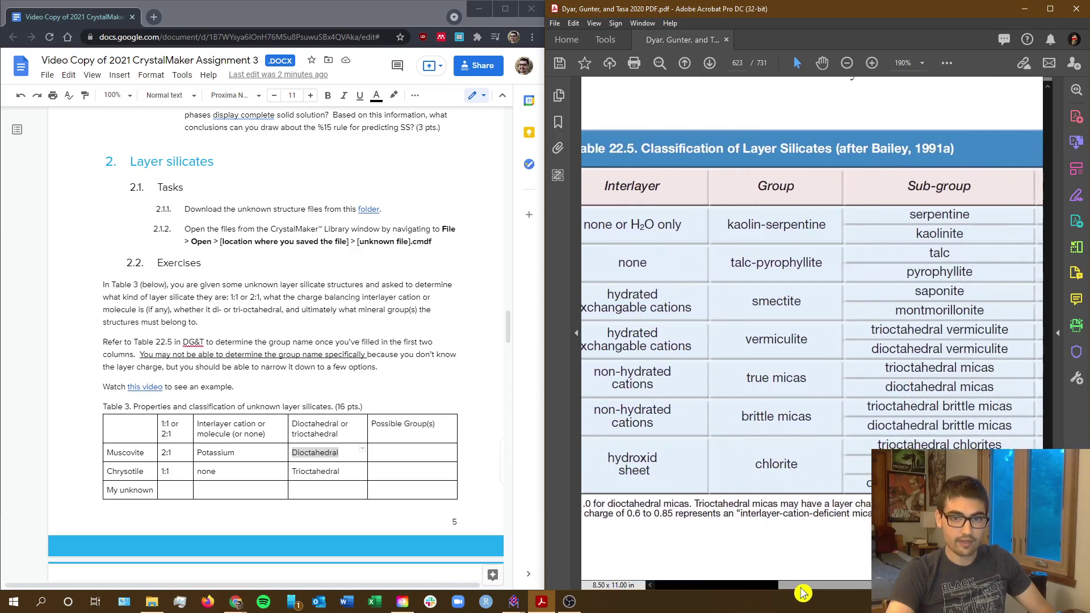
{"action": "left_click_drag", "start_coordinate": [727, 224], "coordinate": [821, 228]}
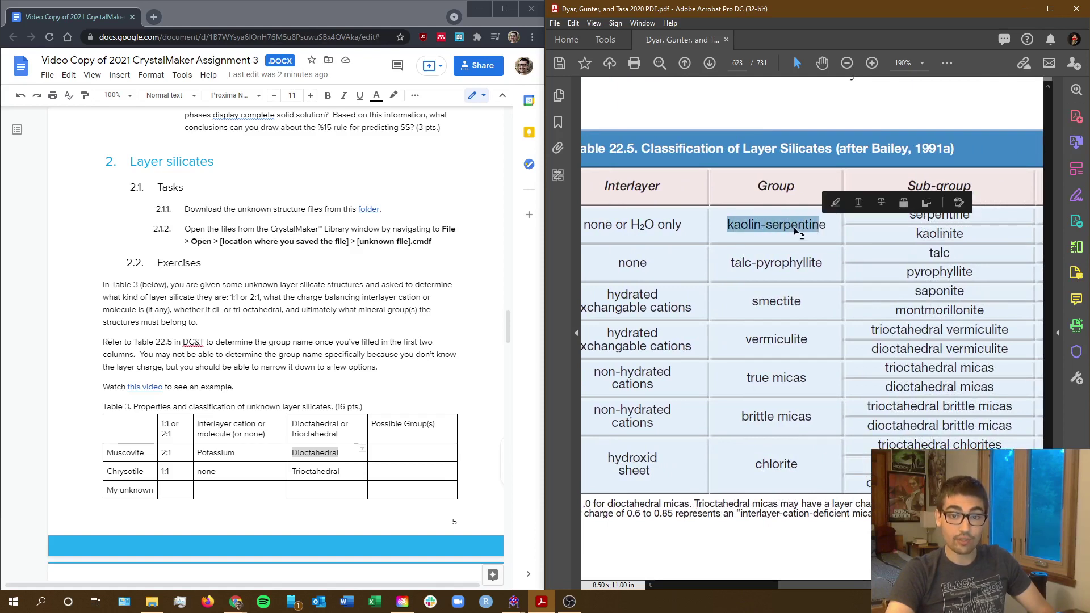
{"action": "left_click", "coordinate": [886, 229]}
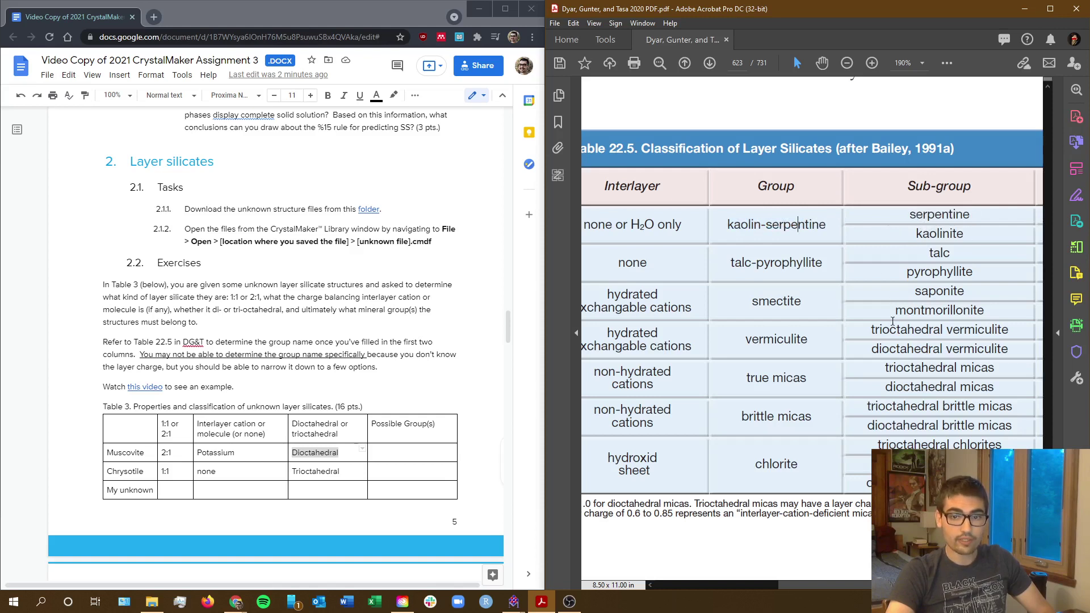
{"action": "left_click_drag", "start_coordinate": [806, 588], "coordinate": [777, 591]}
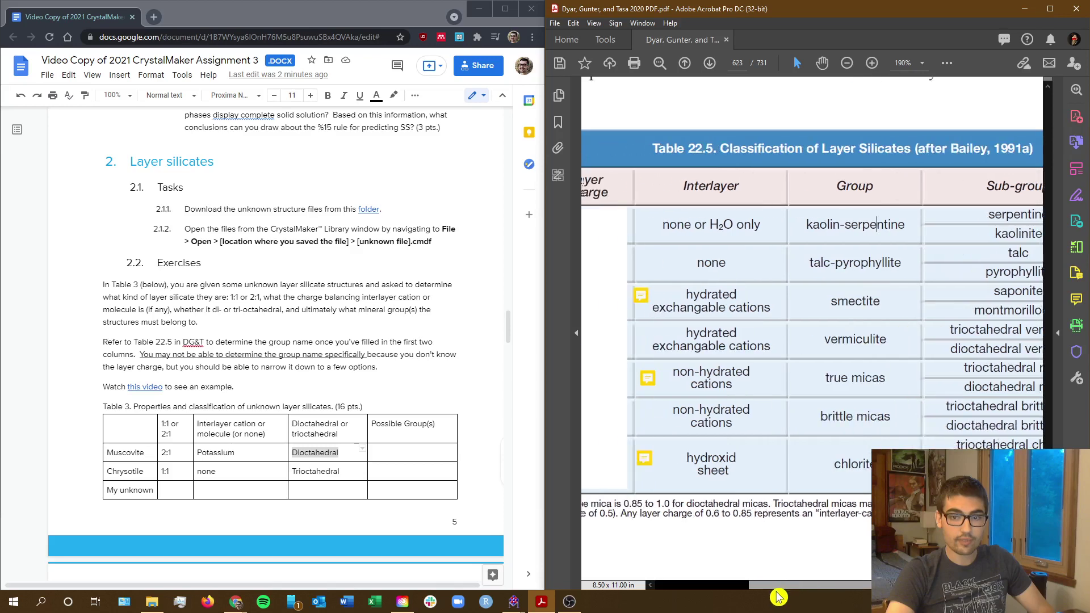
{"action": "mouse_move", "coordinate": [526, 609]}
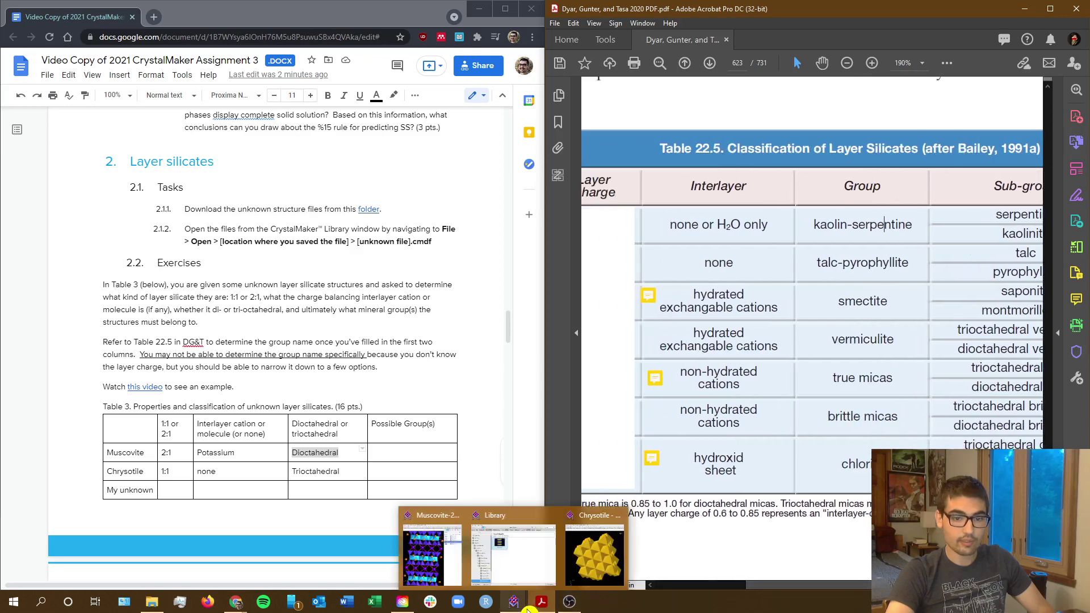
{"action": "mouse_move", "coordinate": [855, 589]}
{"action": "left_mouse_down"}
{"action": "mouse_move", "coordinate": [939, 588]}
{"action": "mouse_move", "coordinate": [853, 591]}
{"action": "mouse_move", "coordinate": [867, 591]}
{"action": "left_mouse_up"}
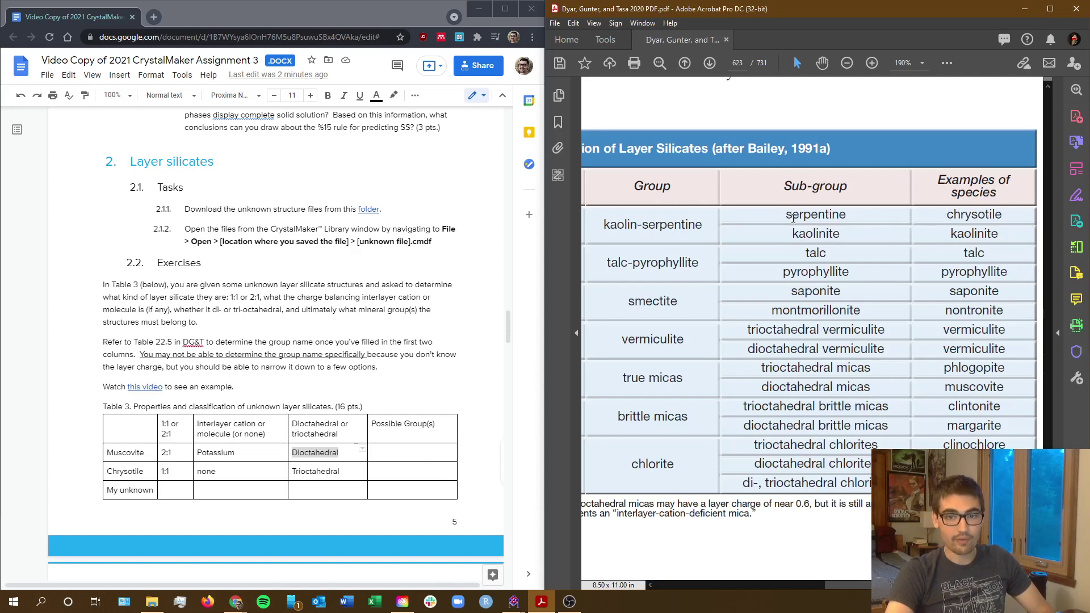
{"action": "left_click_drag", "start_coordinate": [786, 215], "coordinate": [846, 215]}
{"action": "left_click_drag", "start_coordinate": [947, 215], "coordinate": [1003, 214]}
{"action": "left_click", "coordinate": [858, 123]}
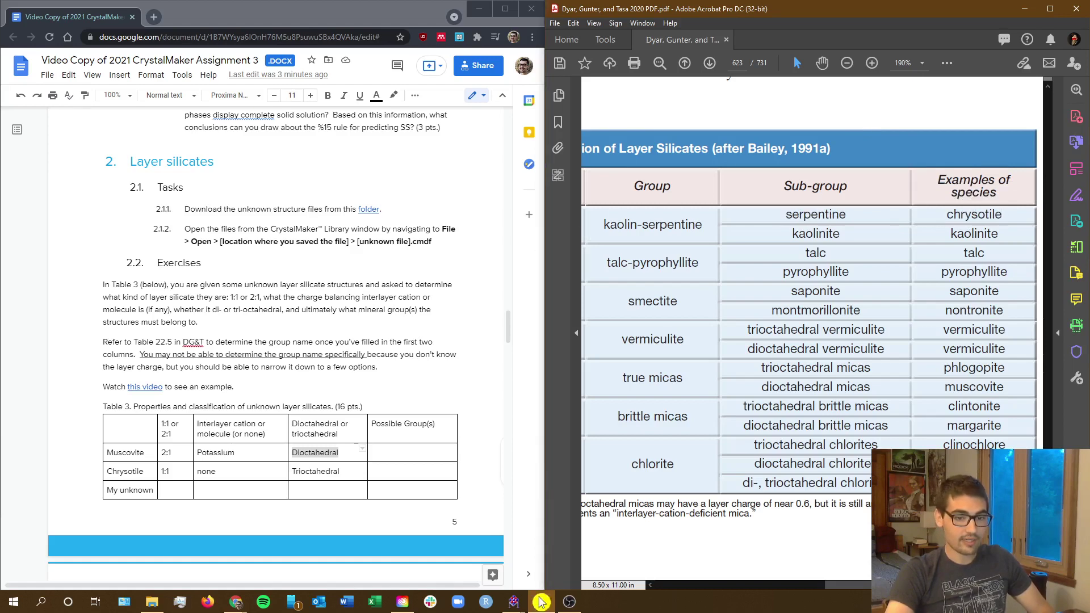
Search the computer for the unknown structure file ians-unknown.cmdf and open it in CrystalMaker
{"action": "mouse_move", "coordinate": [527, 605]}
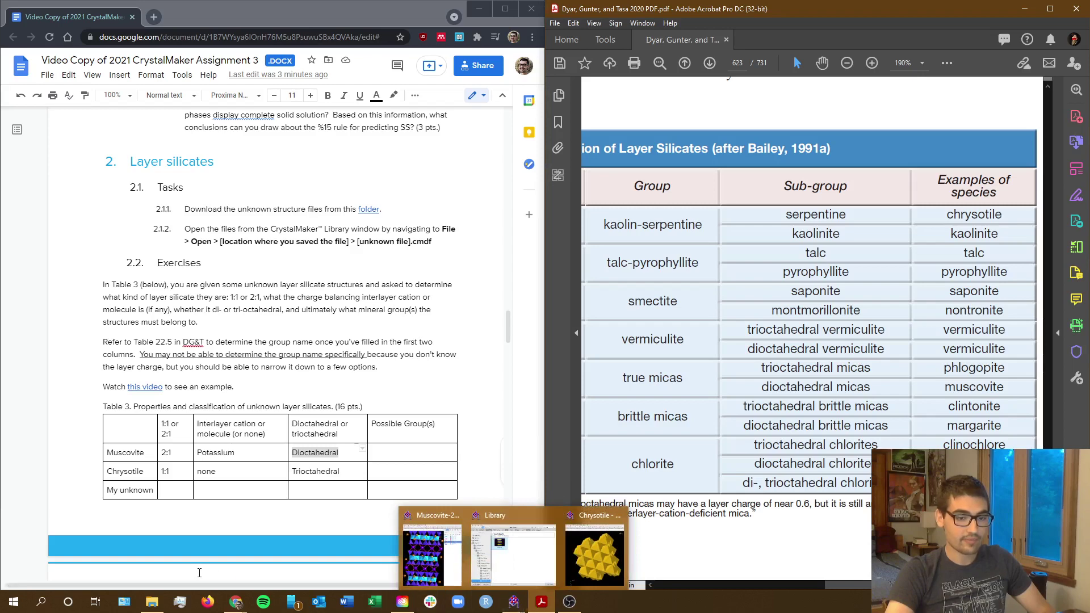
{"action": "mouse_move", "coordinate": [155, 607]}
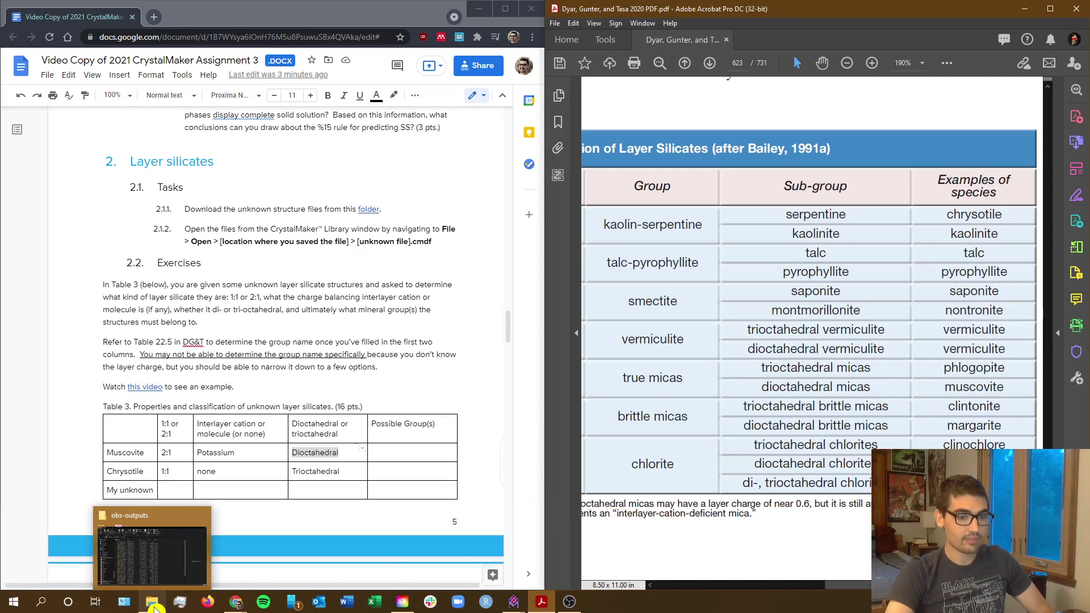
{"action": "left_click", "coordinate": [154, 608]}
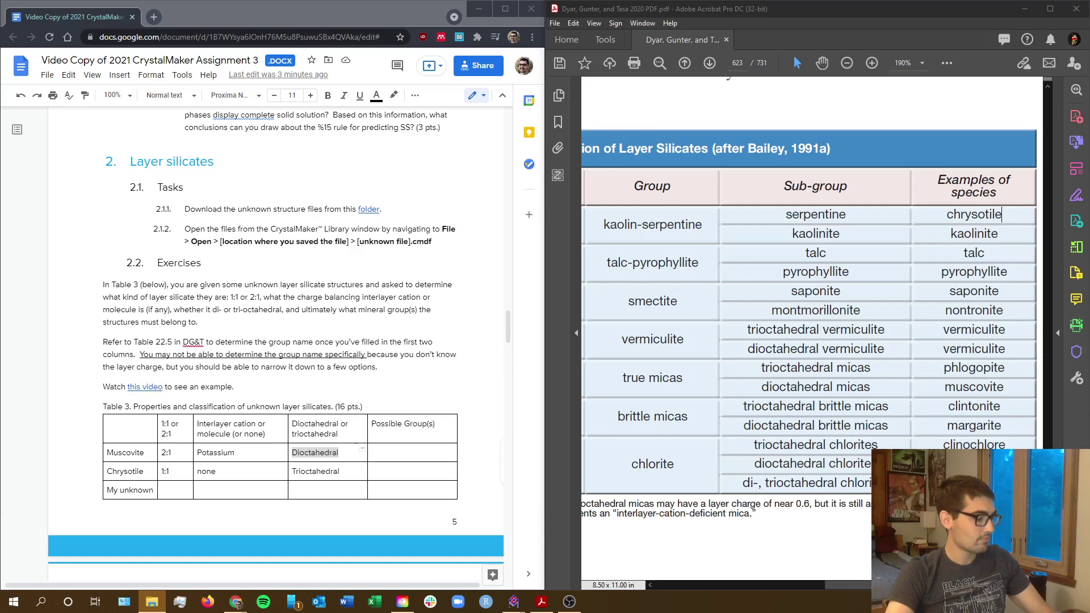
{"action": "key", "text": "super"}
{"action": "type", "text": "ians"}
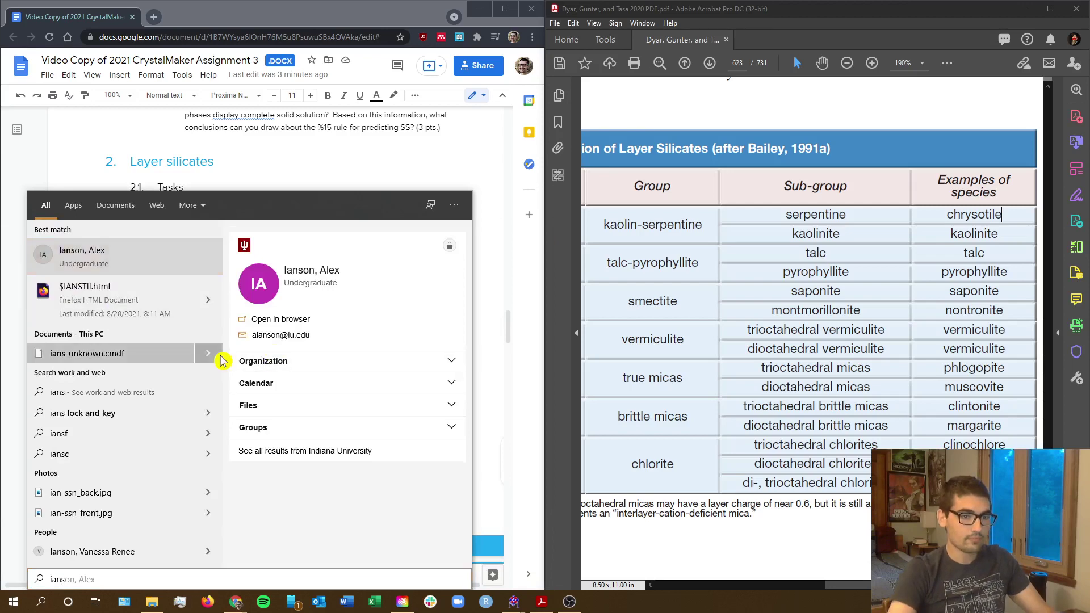
{"action": "left_click", "coordinate": [220, 355]}
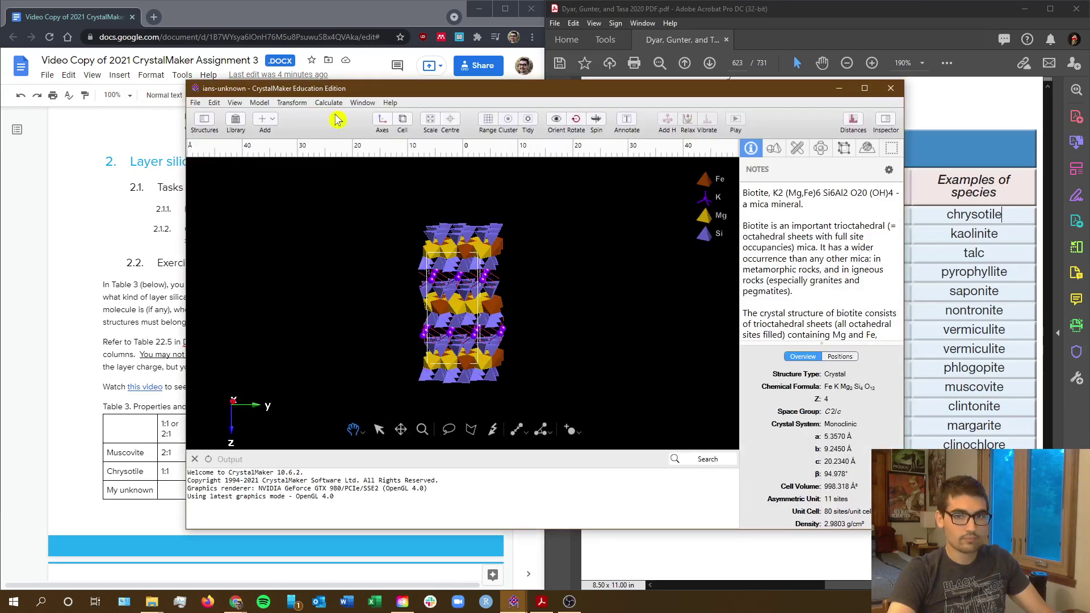
Hide the notes inspector and the output log of the unknown structure, and maximize its window
{"action": "left_click", "coordinate": [886, 121]}
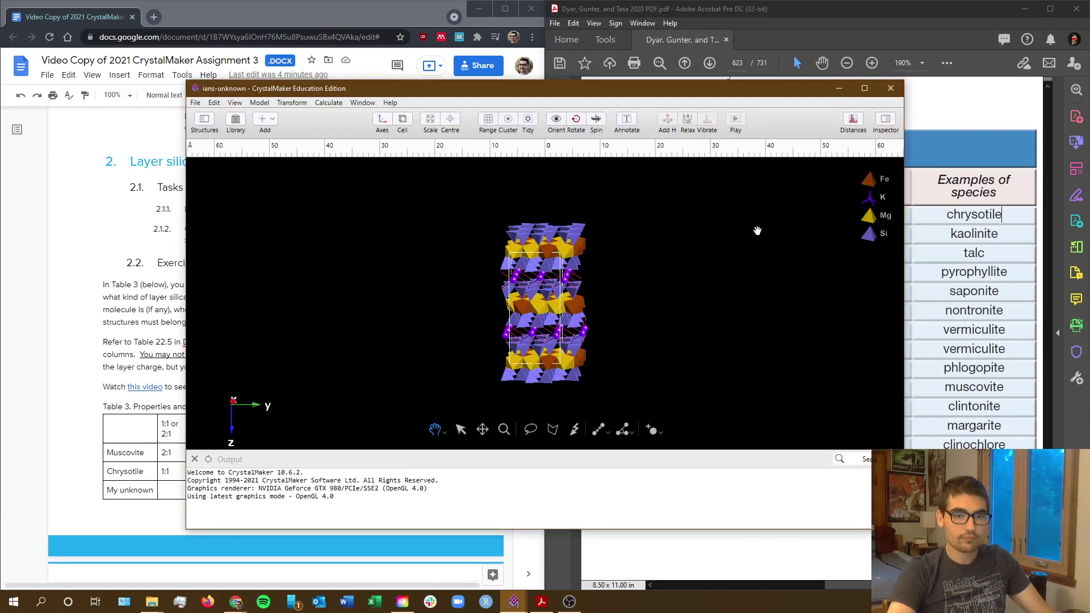
{"action": "left_click", "coordinate": [195, 459]}
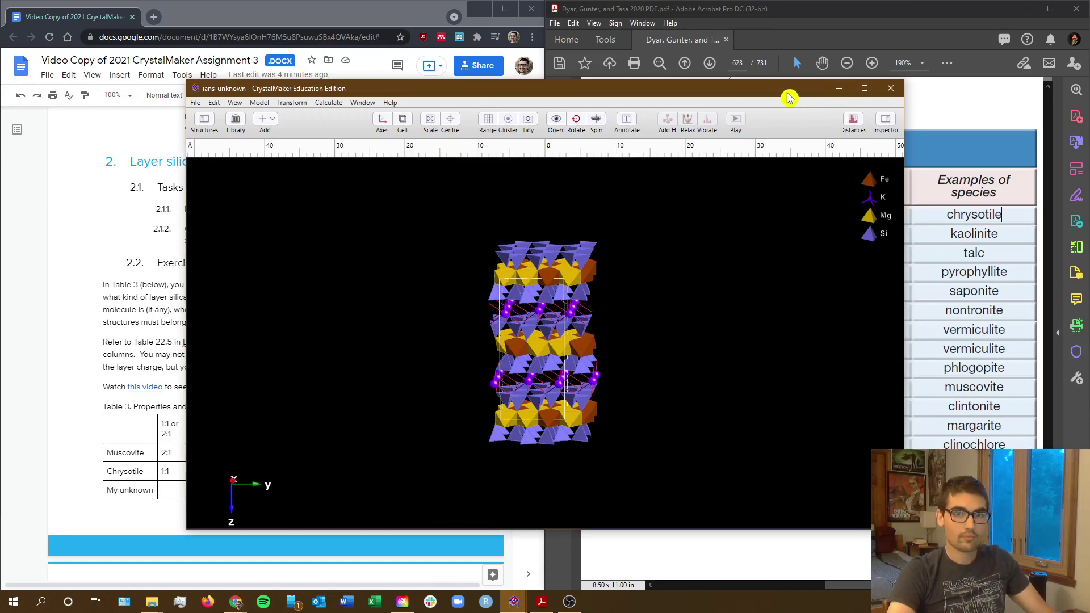
{"action": "left_click_drag", "start_coordinate": [789, 97], "coordinate": [810, 7]}
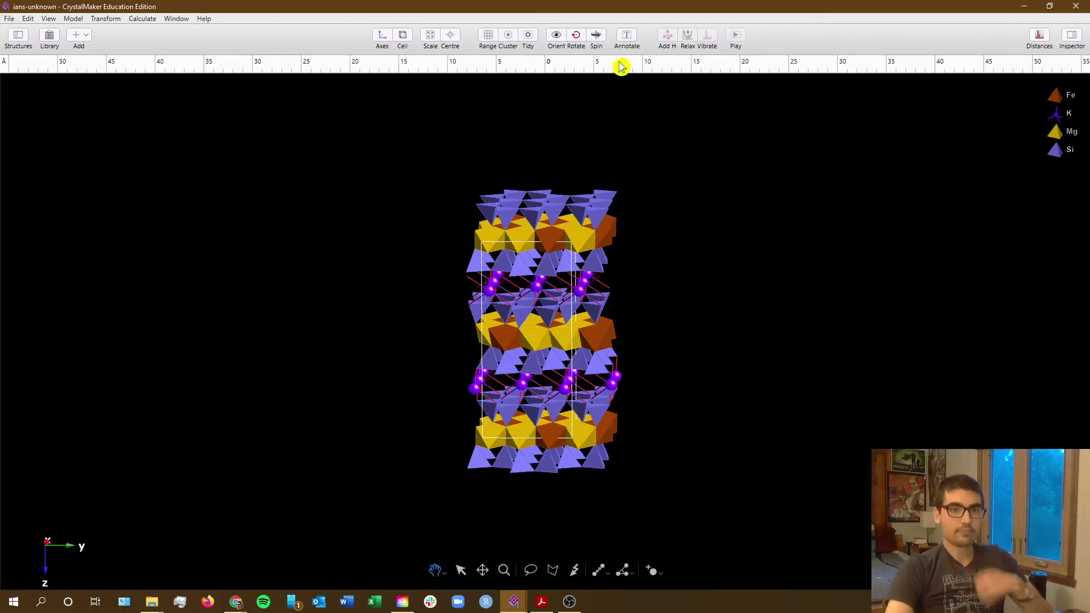
Orient the unknown structure along the a lattice vector and scale it to fit the window
{"action": "left_click", "coordinate": [558, 36]}
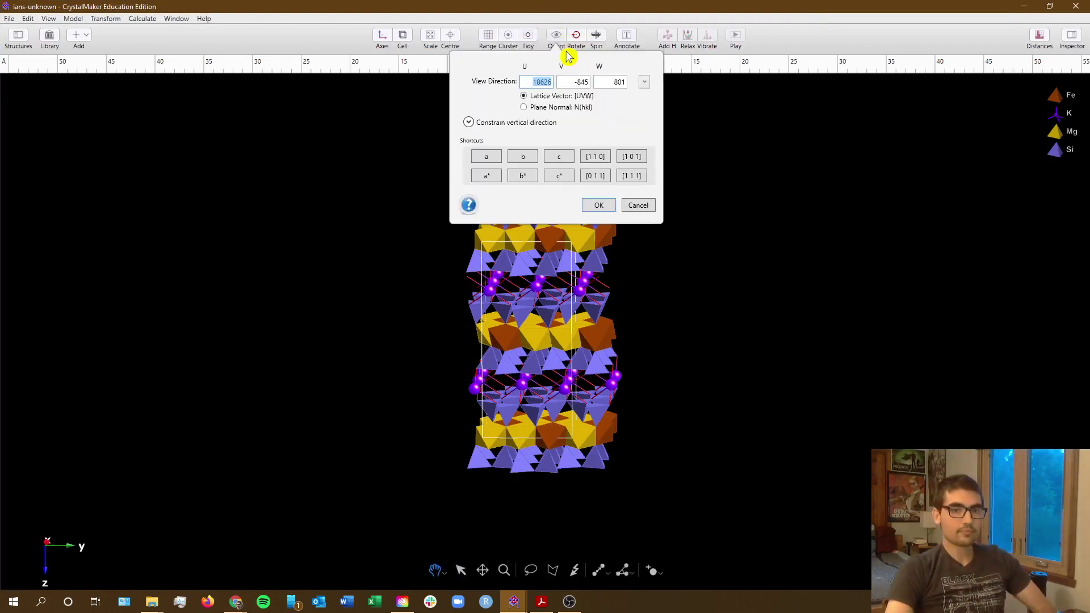
{"action": "left_click", "coordinate": [492, 158]}
{"action": "left_click", "coordinate": [493, 40]}
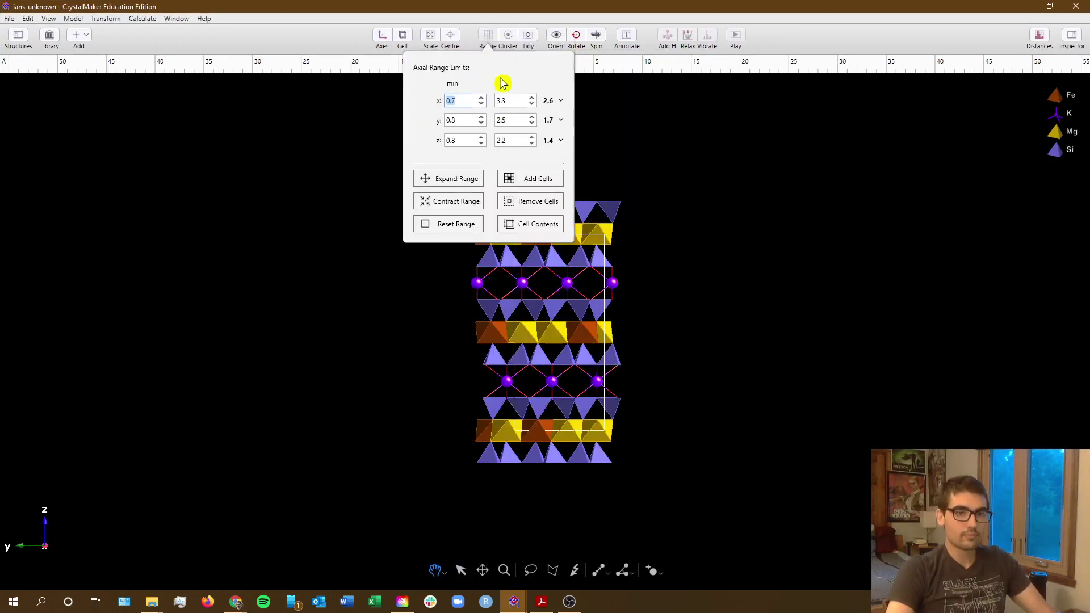
{"action": "left_click", "coordinate": [436, 39]}
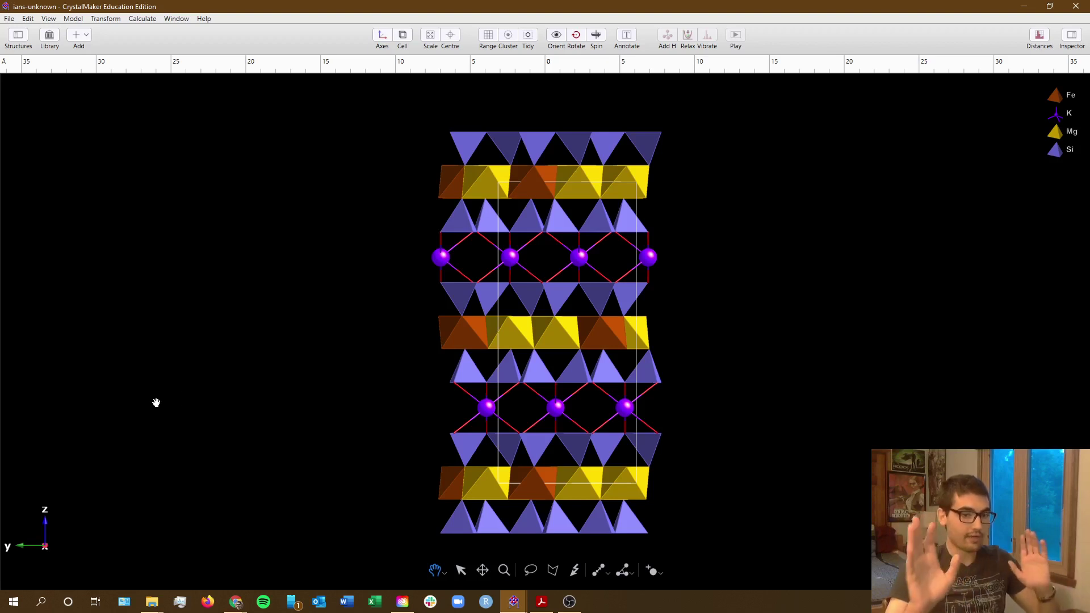
Compare the unknown structure's layer stacking with Table 3 in the assignment and enter 2:1 as the layer type of My unknown
{"action": "mouse_move", "coordinate": [235, 600]}
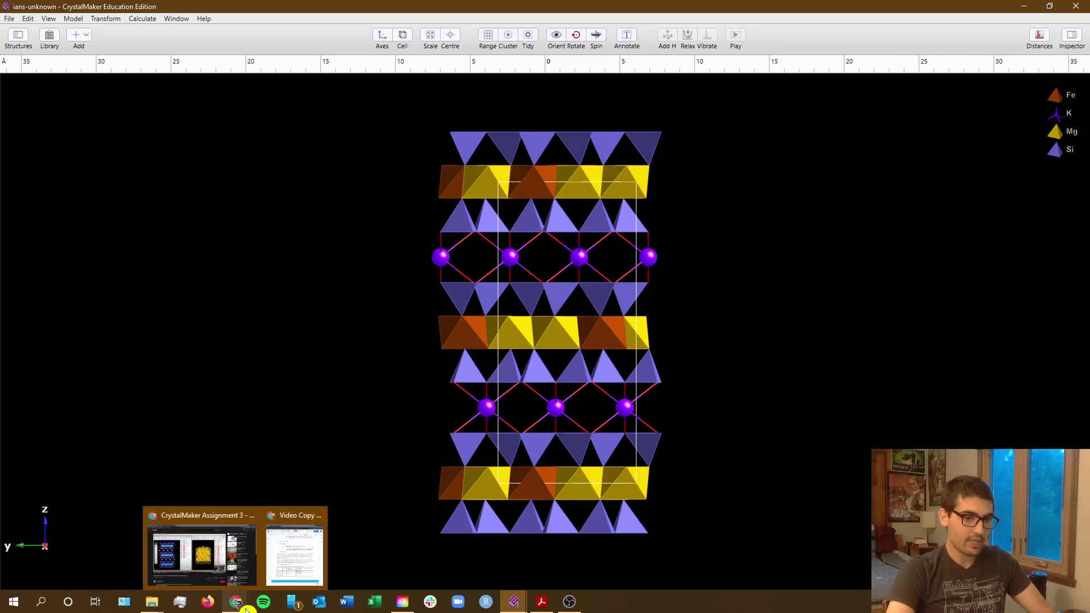
{"action": "left_click", "coordinate": [294, 548]}
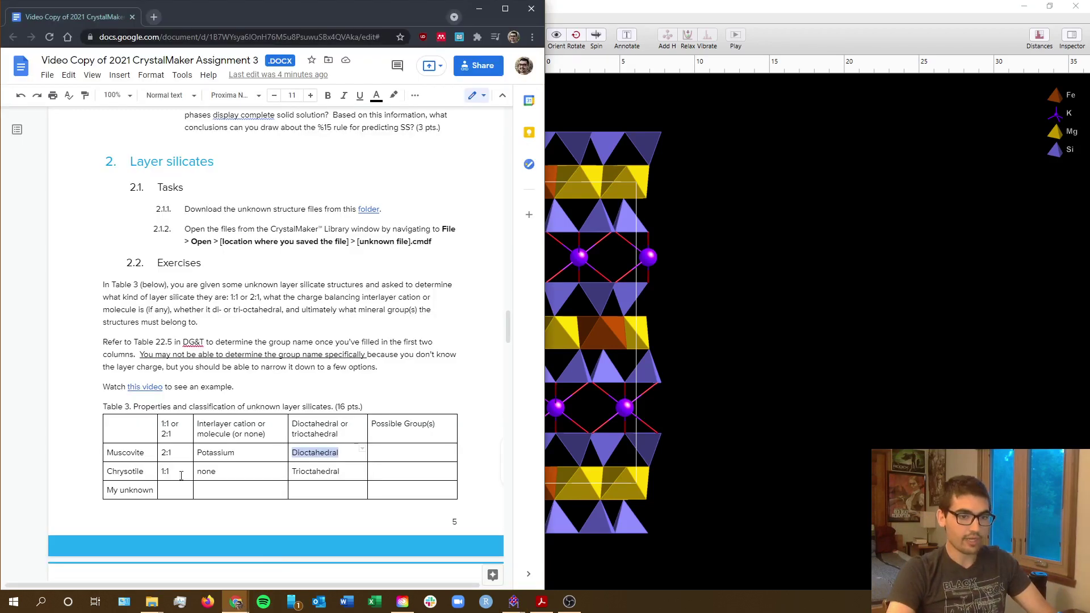
{"action": "left_click", "coordinate": [169, 495]}
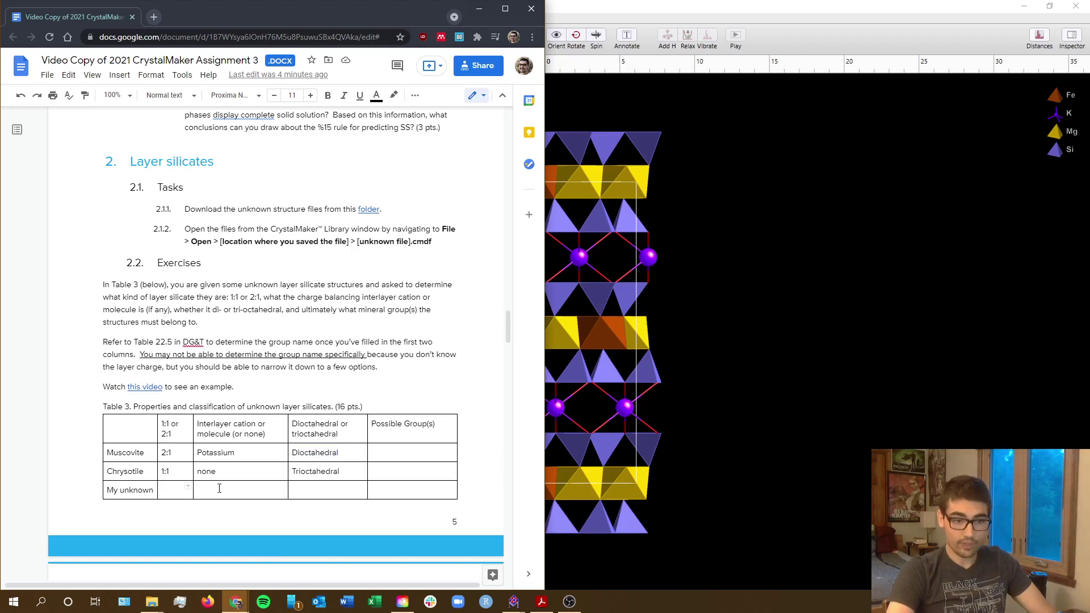
{"action": "left_click", "coordinate": [236, 486]}
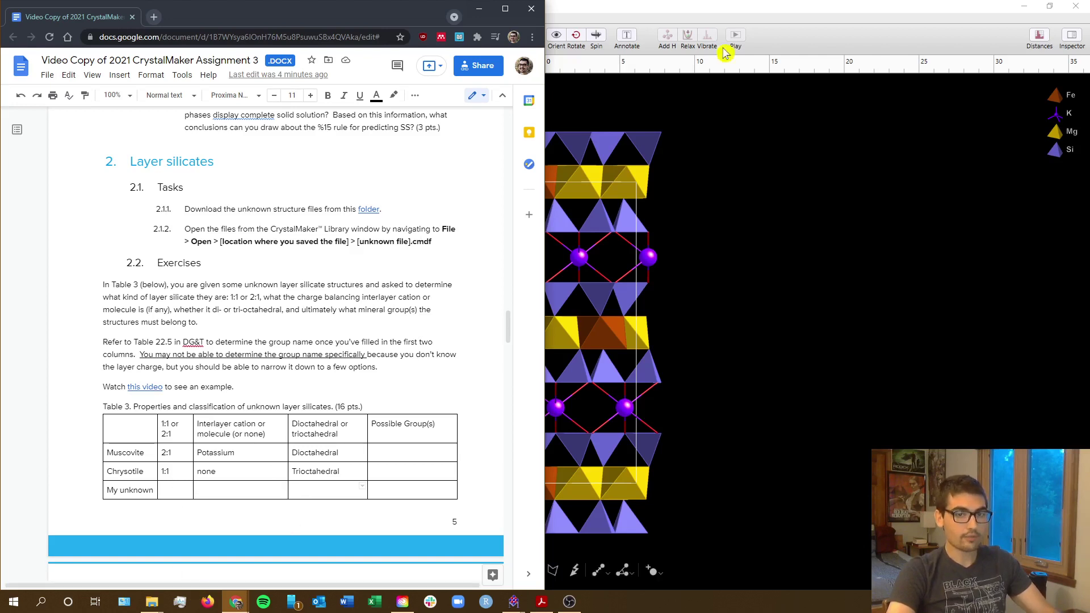
{"action": "left_click", "coordinate": [752, 8]}
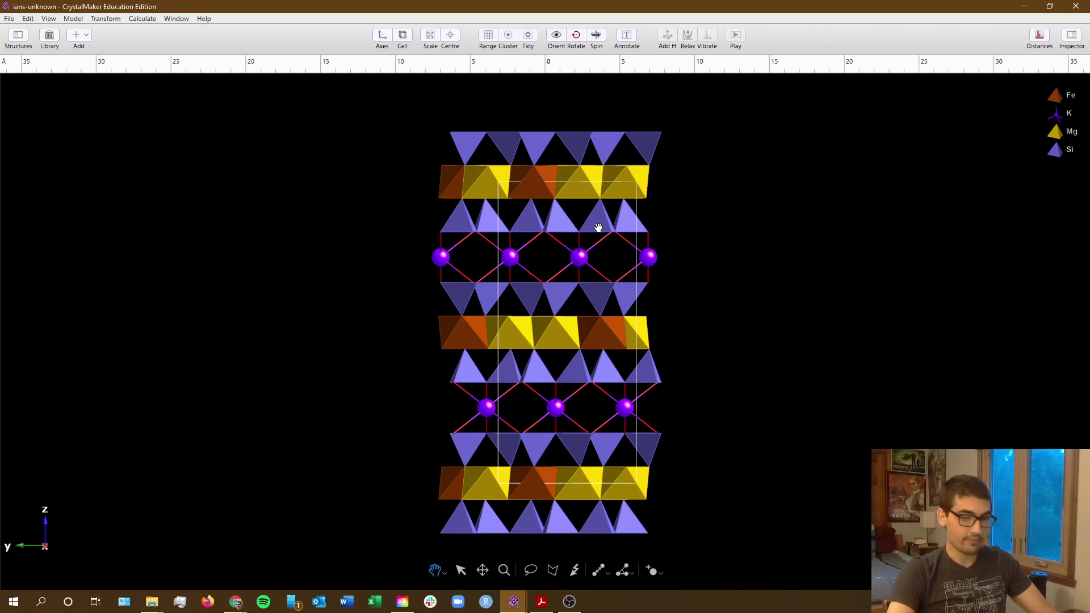
{"action": "key", "text": "alt+Tab"}
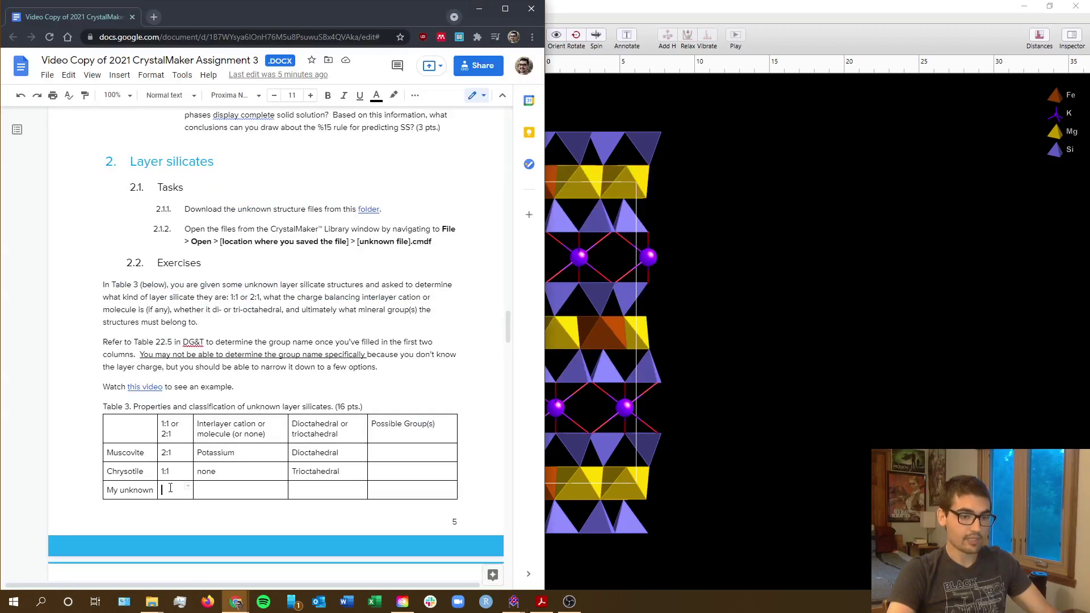
{"action": "type", "text": "2"}
{"action": "type", "text": ":1"}
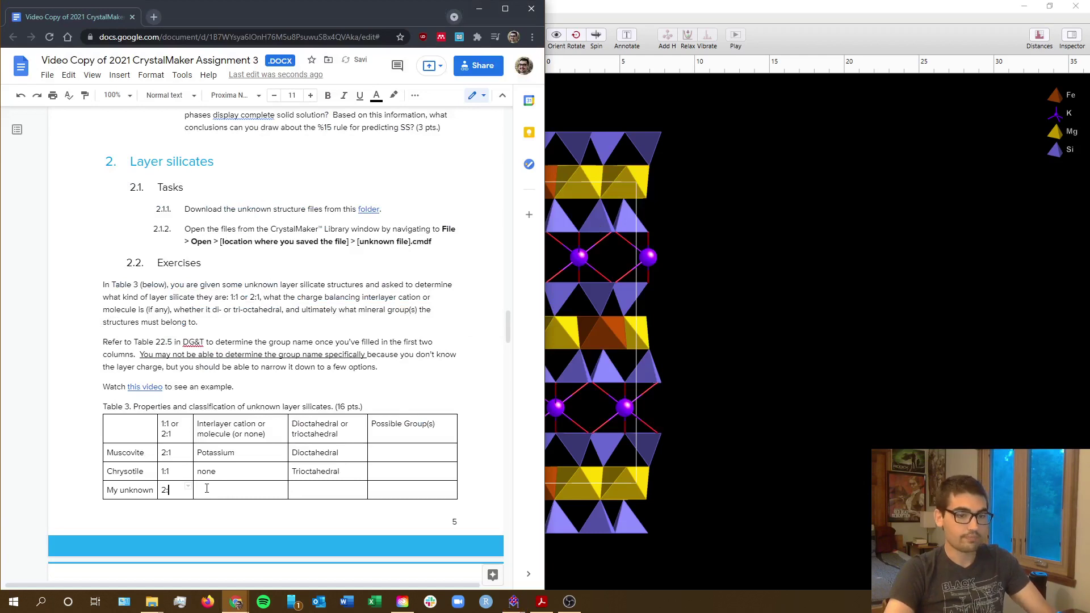
Check the interlayer atoms in the unknown structure and enter Potassium as My unknown's interlayer cation in Table 3
{"action": "left_click", "coordinate": [738, 274]}
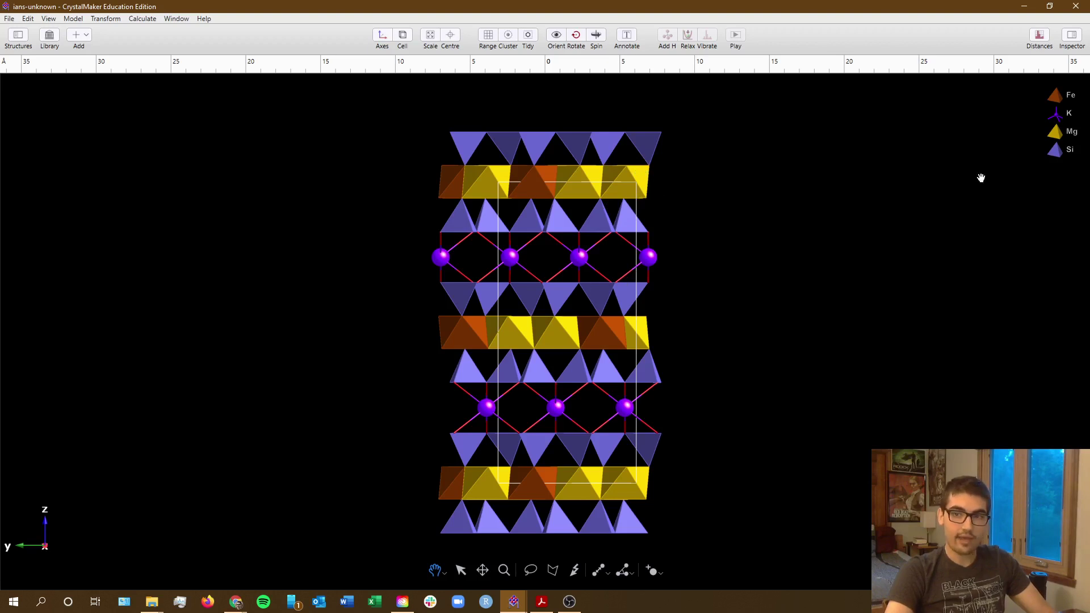
{"action": "key", "text": "alt+Tab"}
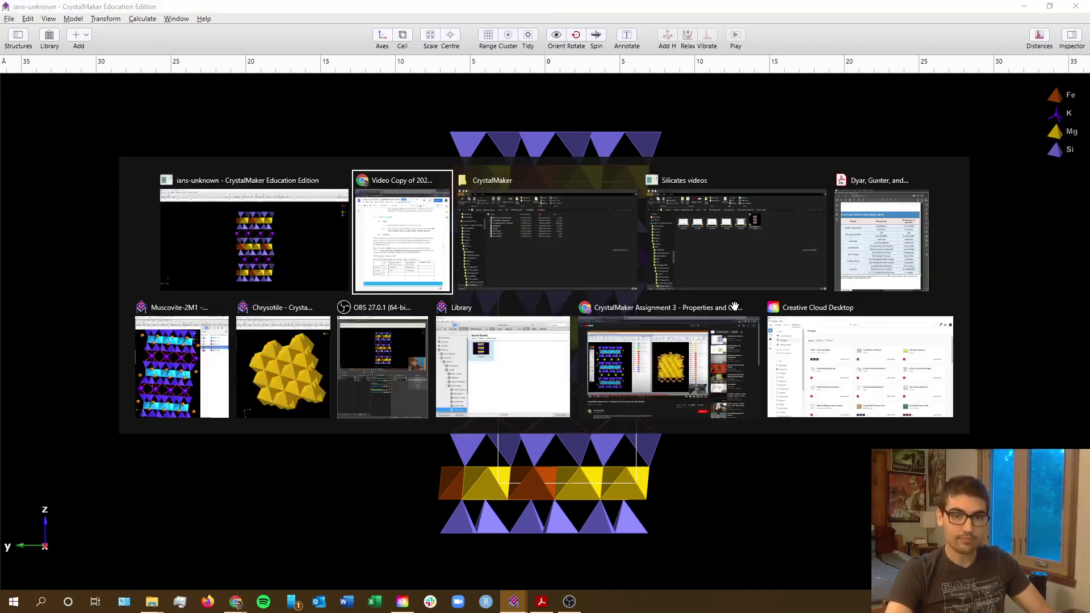
{"action": "left_click", "coordinate": [242, 491]}
{"action": "type", "text": "P"}
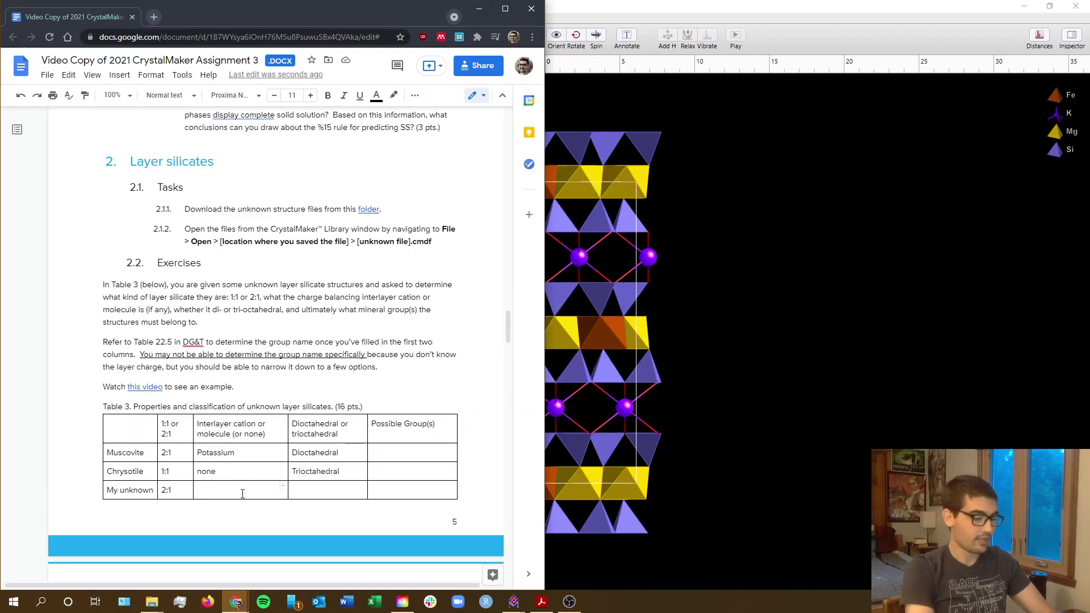
{"action": "type", "text": "ot"}
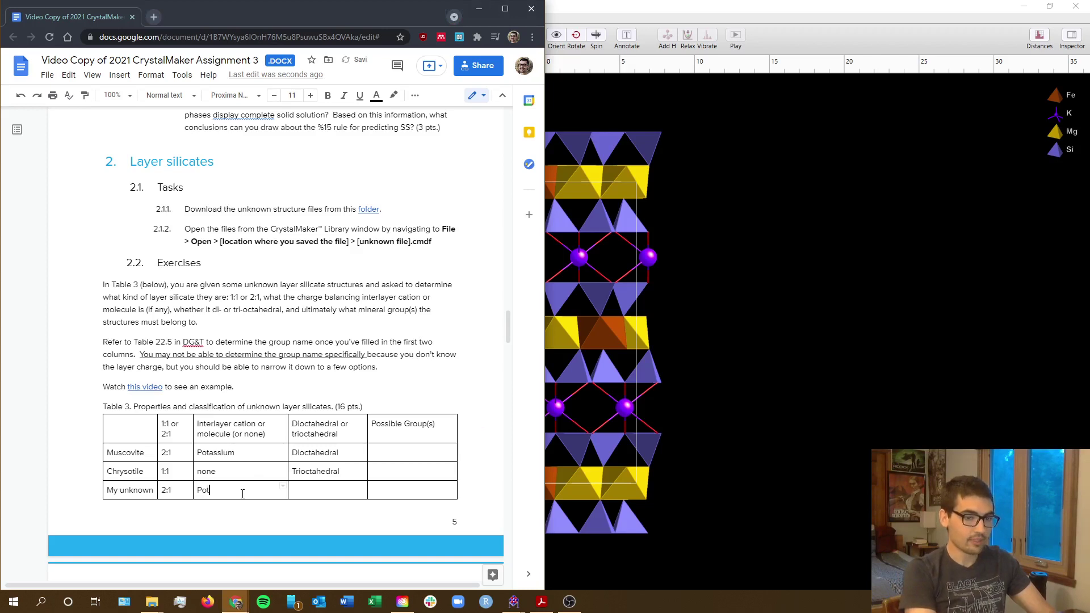
{"action": "type", "text": "assium"}
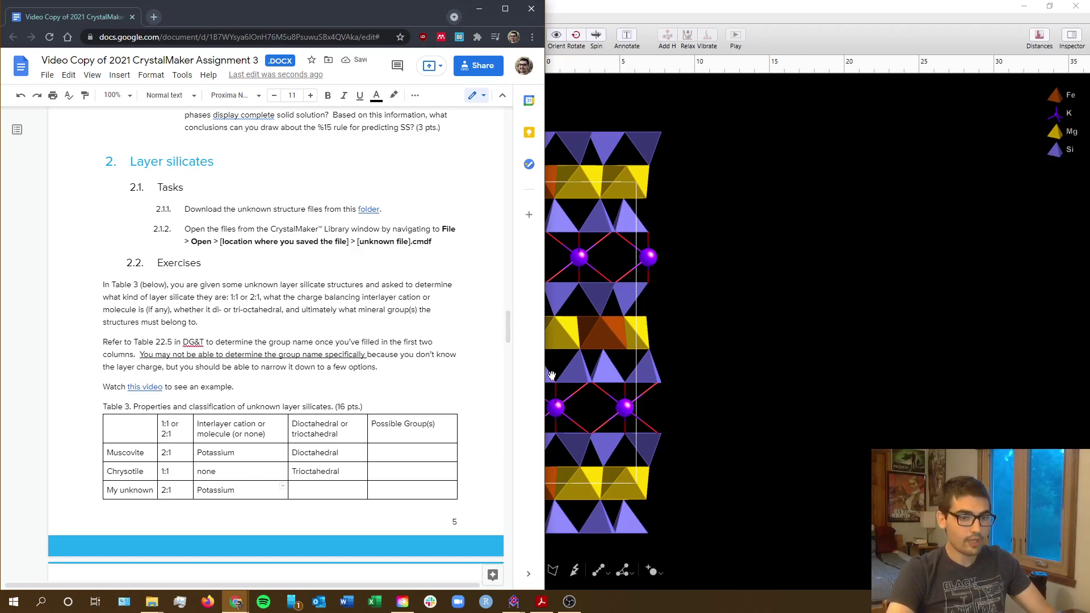
Hide the K and Si atoms in the unknown structure and rotate it to look down on the octahedral sheets
{"action": "left_click", "coordinate": [741, 450]}
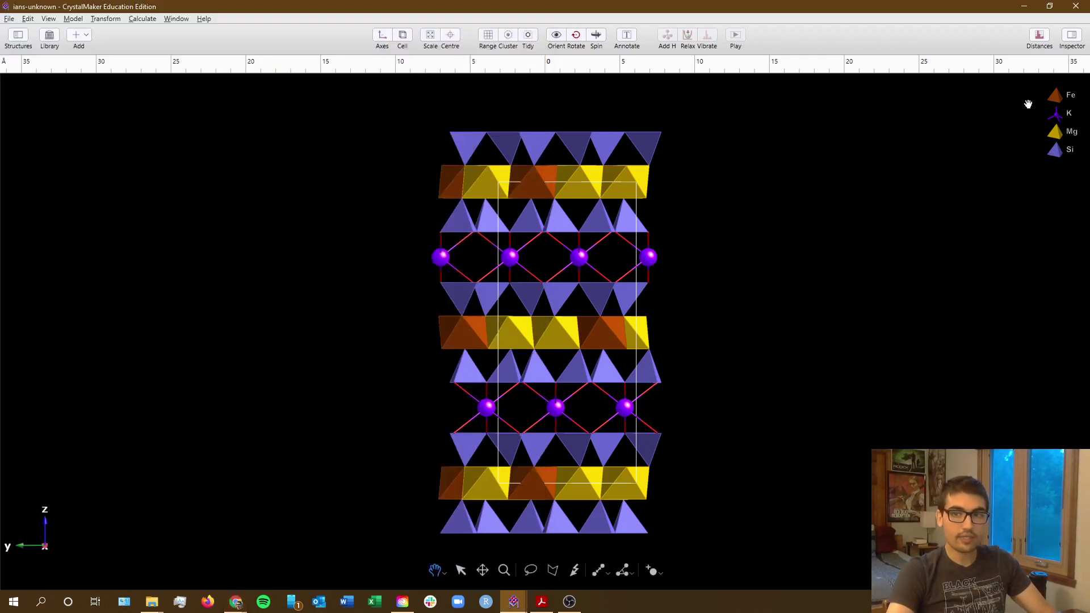
{"action": "left_click", "coordinate": [1071, 39]}
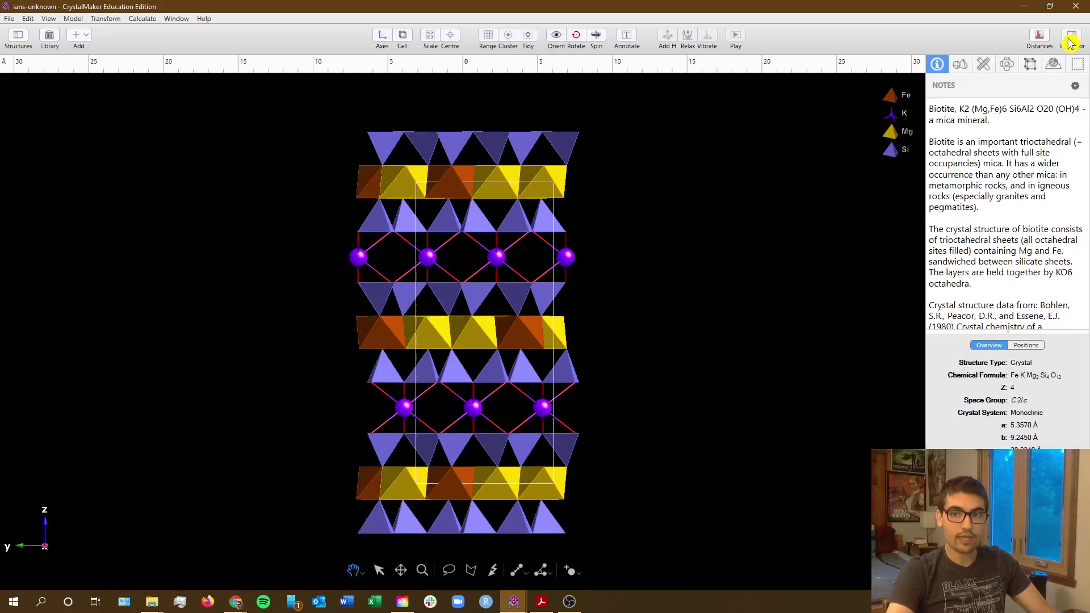
{"action": "left_click", "coordinate": [961, 64]}
{"action": "left_click", "coordinate": [1003, 140]}
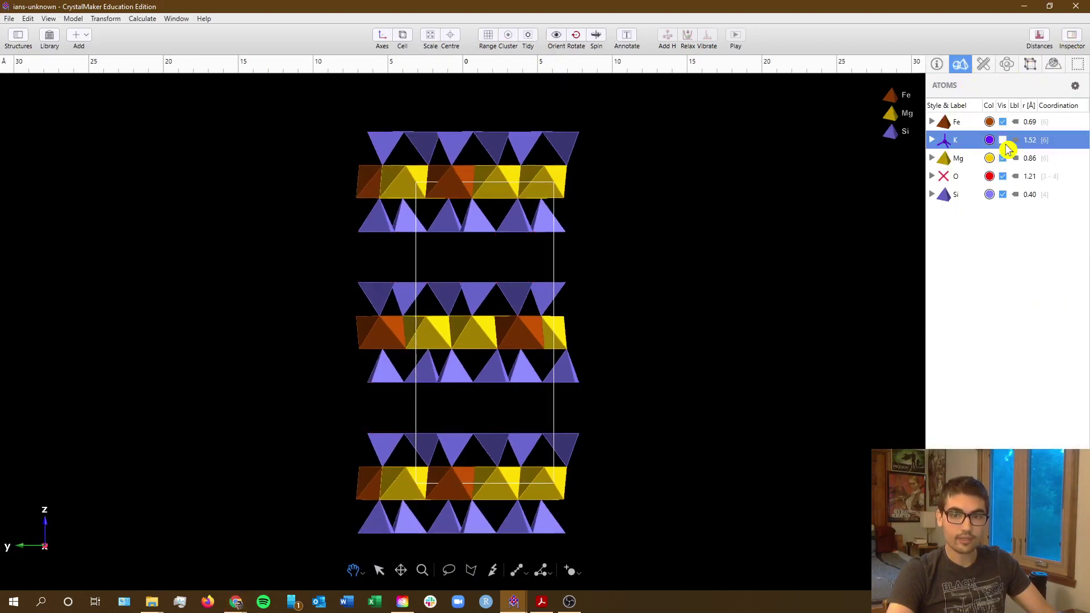
{"action": "left_click", "coordinate": [1003, 195]}
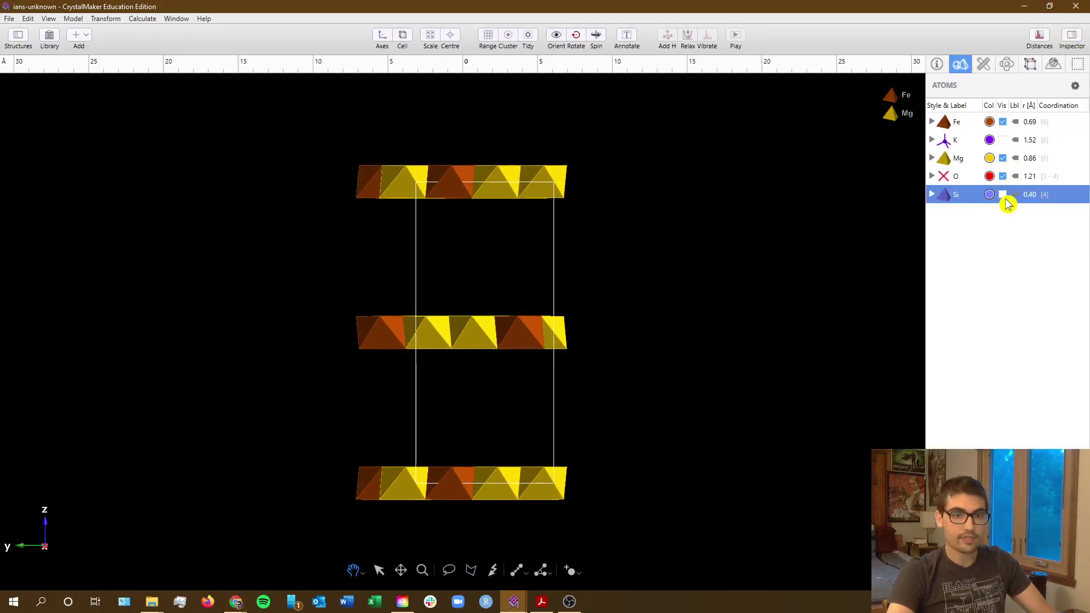
{"action": "left_click_drag", "start_coordinate": [691, 168], "coordinate": [644, 273]}
Switch to the assignment document and enter Trioctahedral for My unknown in Table 3
{"action": "key", "text": "alt+Tab"}
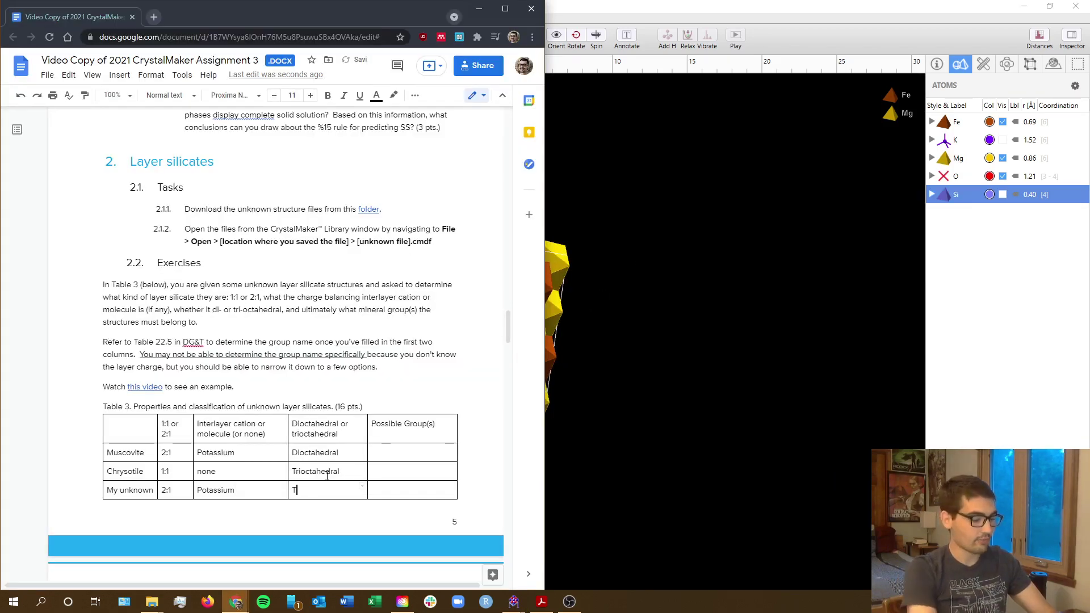
{"action": "type", "text": "Trioctahe"}
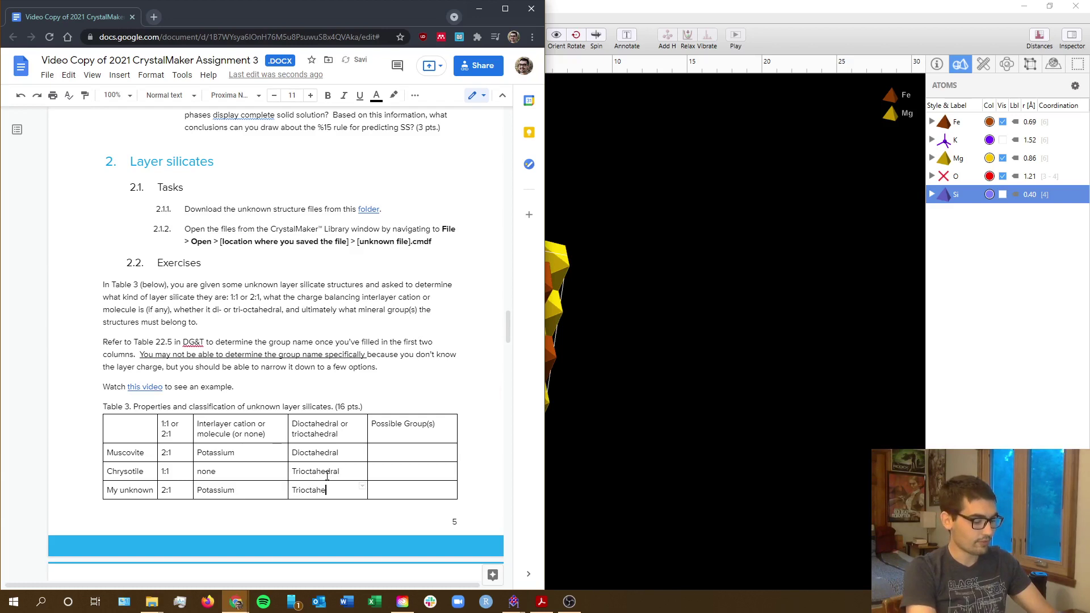
{"action": "type", "text": "dral"}
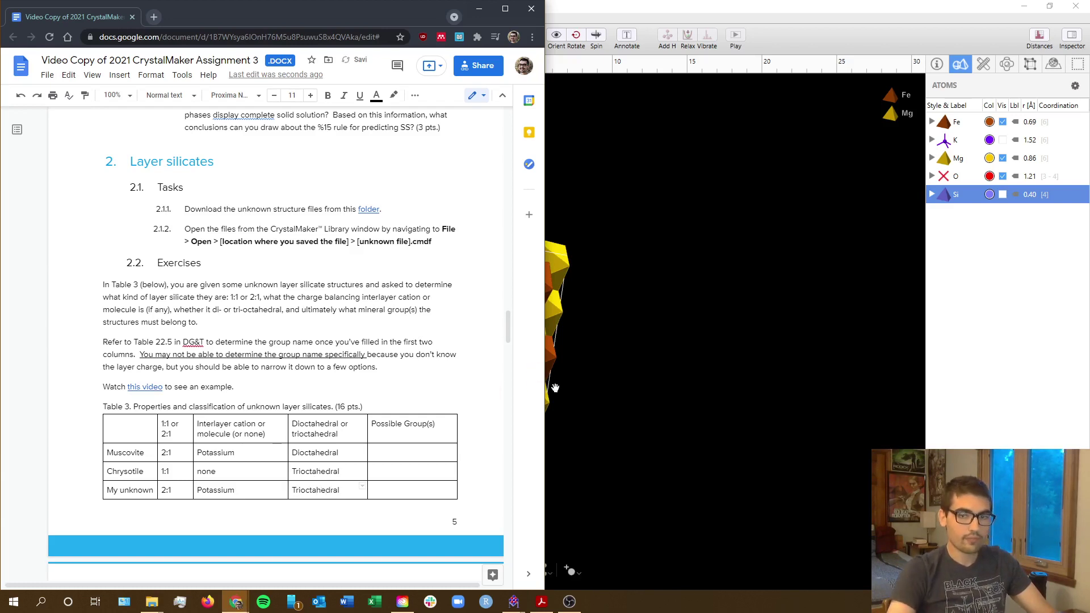
Return to the unknown structure in CrystalMaker, show its Si and K atoms again, and turn the layers edge-on
{"action": "left_click", "coordinate": [658, 351]}
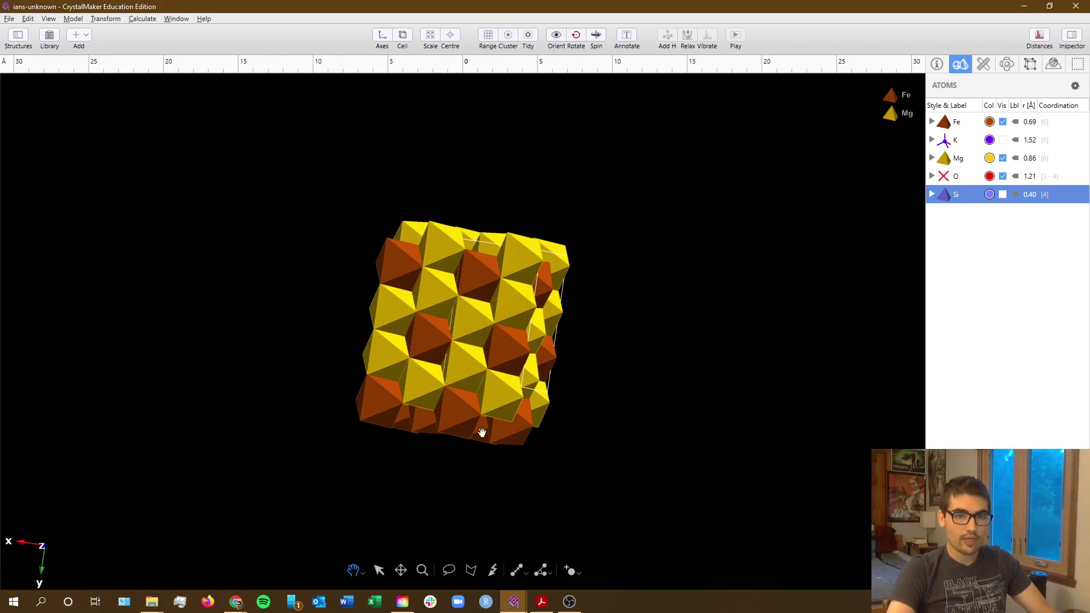
{"action": "left_click_drag", "start_coordinate": [463, 449], "coordinate": [491, 356]}
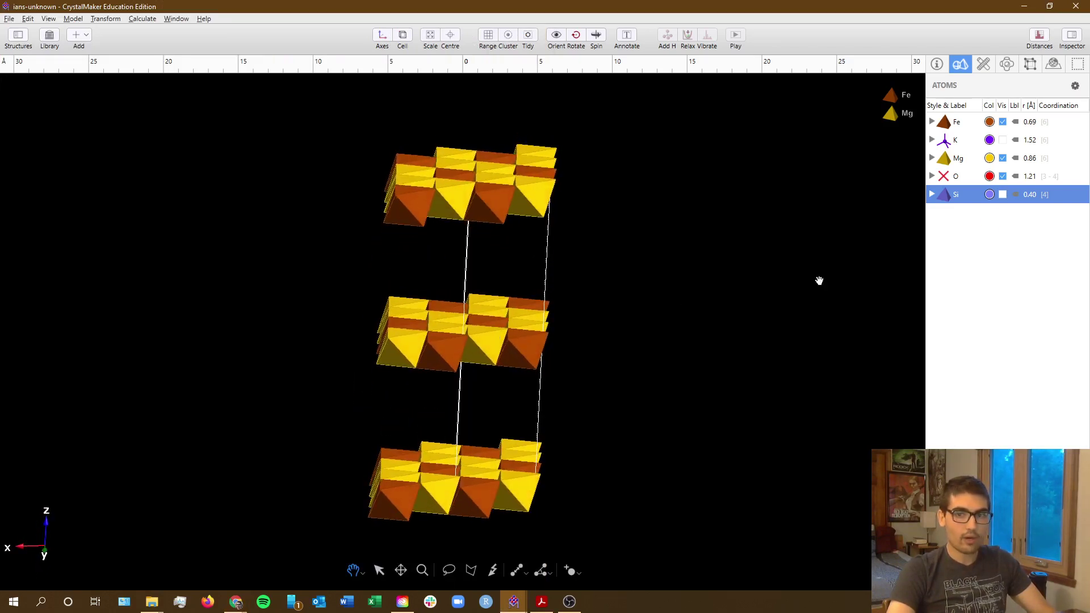
{"action": "left_click", "coordinate": [1003, 194]}
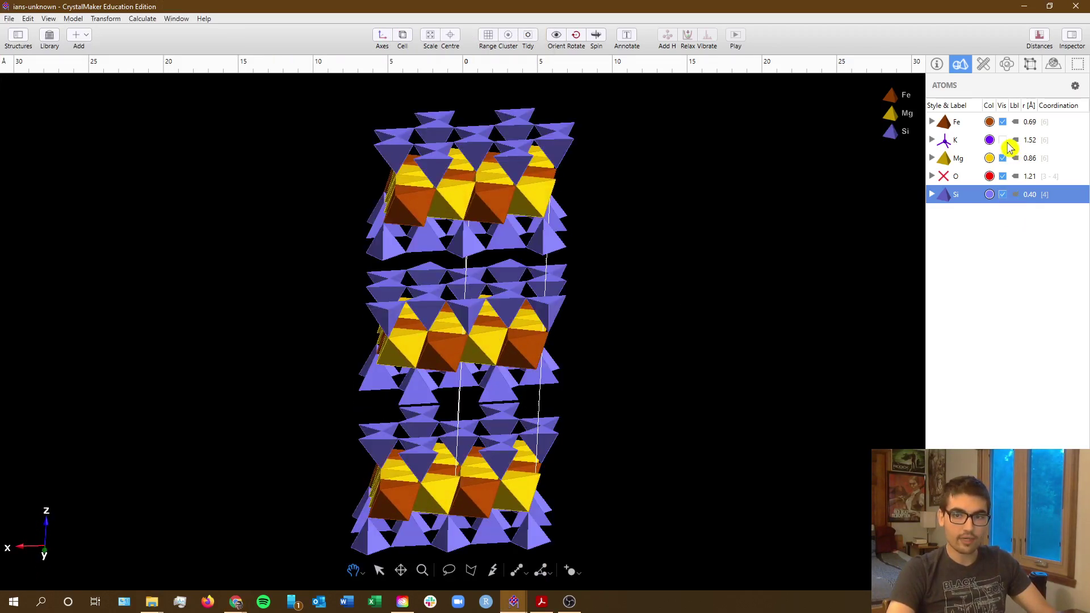
{"action": "left_click", "coordinate": [1004, 140]}
{"action": "left_click_drag", "start_coordinate": [623, 343], "coordinate": [621, 324]}
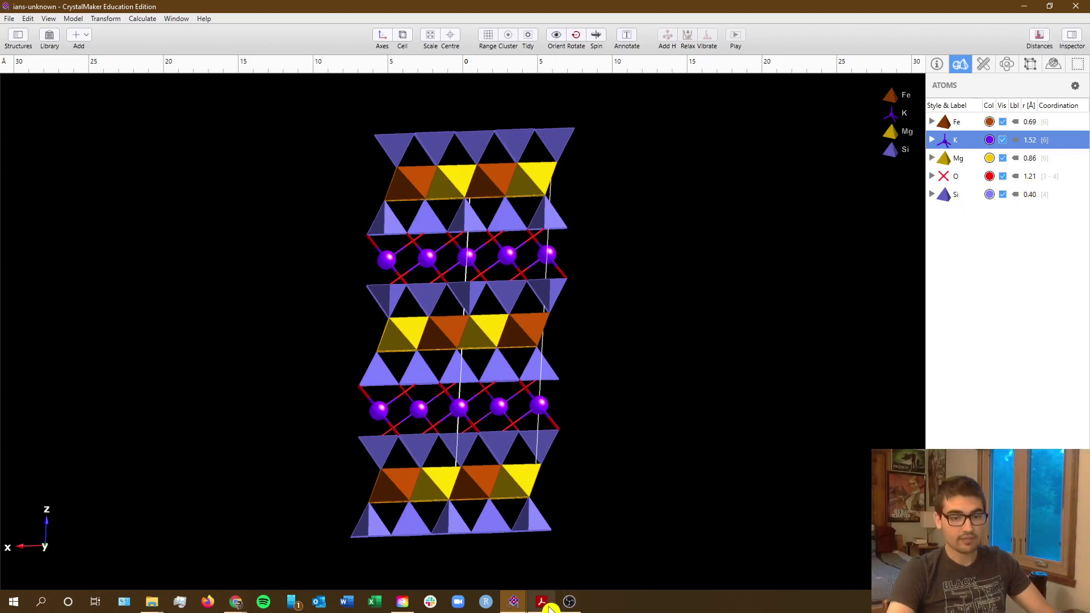
Switch to the textbook PDF, widen its window to show all of Table 22.5, and select the trioctahedral micas sub-group
{"action": "left_click", "coordinate": [539, 545]}
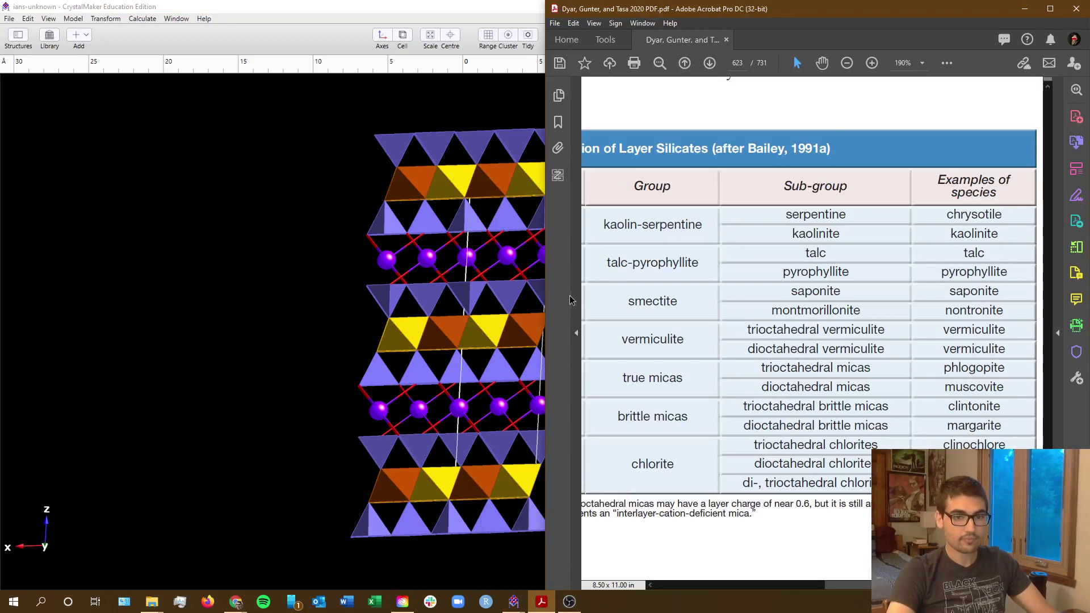
{"action": "left_click_drag", "start_coordinate": [542, 285], "coordinate": [121, 321]}
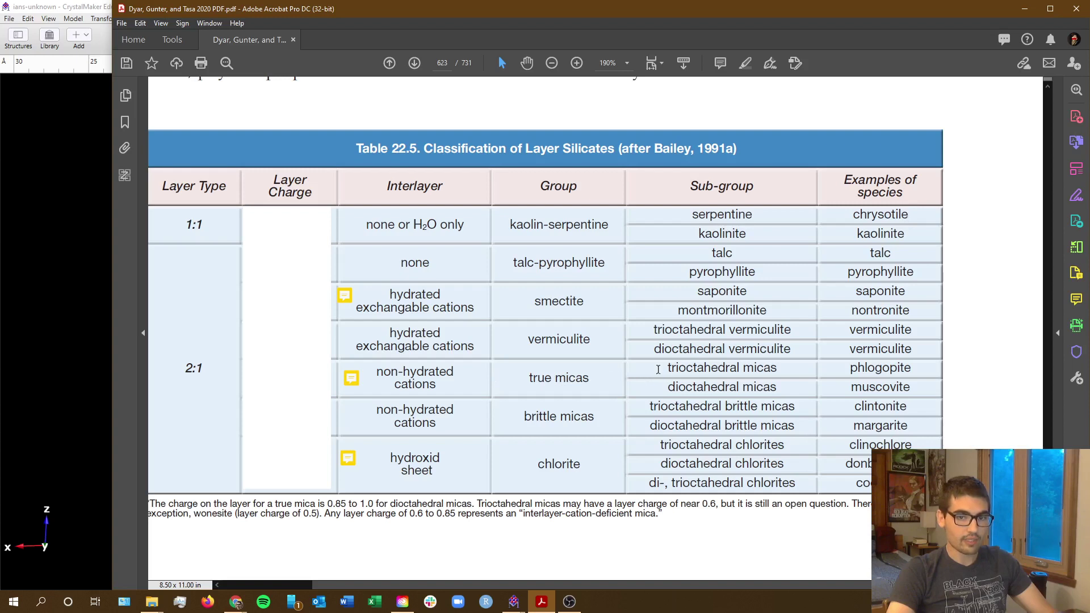
{"action": "left_click_drag", "start_coordinate": [658, 370], "coordinate": [768, 373]}
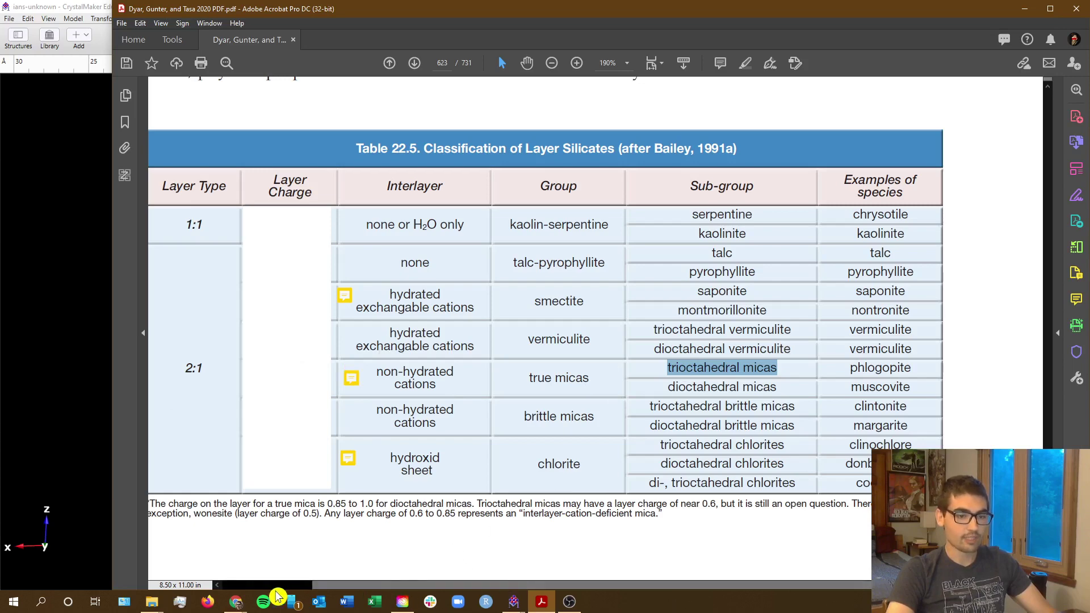
Switch to the assignment document and enter Trioctahedral micas as My unknown's possible group in Table 3
{"action": "left_click", "coordinate": [238, 605]}
{"action": "left_click", "coordinate": [293, 514]}
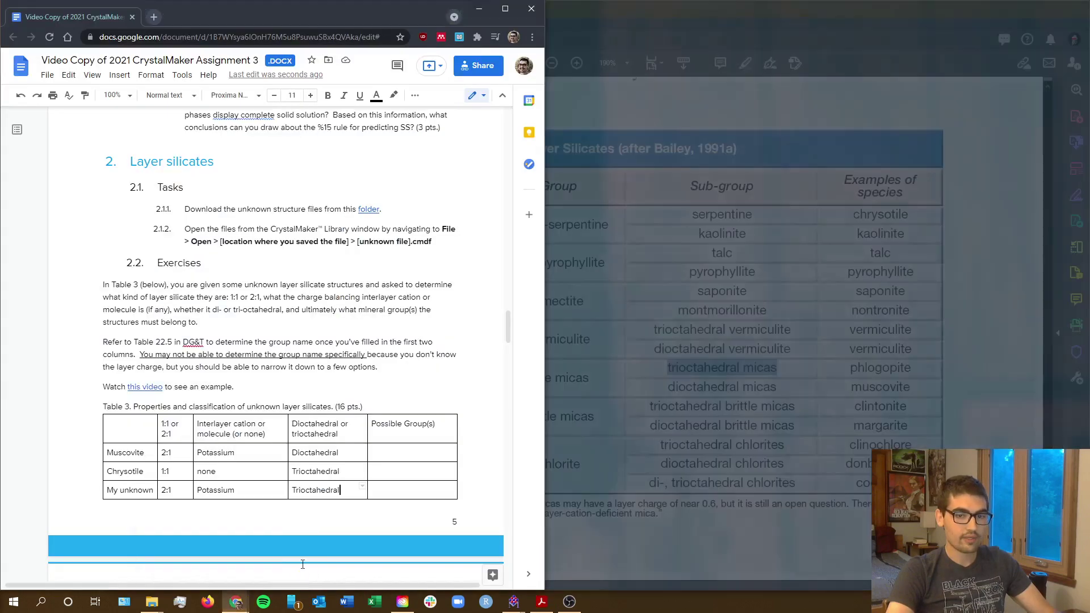
{"action": "left_click", "coordinate": [392, 490]}
{"action": "type", "text": "Trioctahedral"}
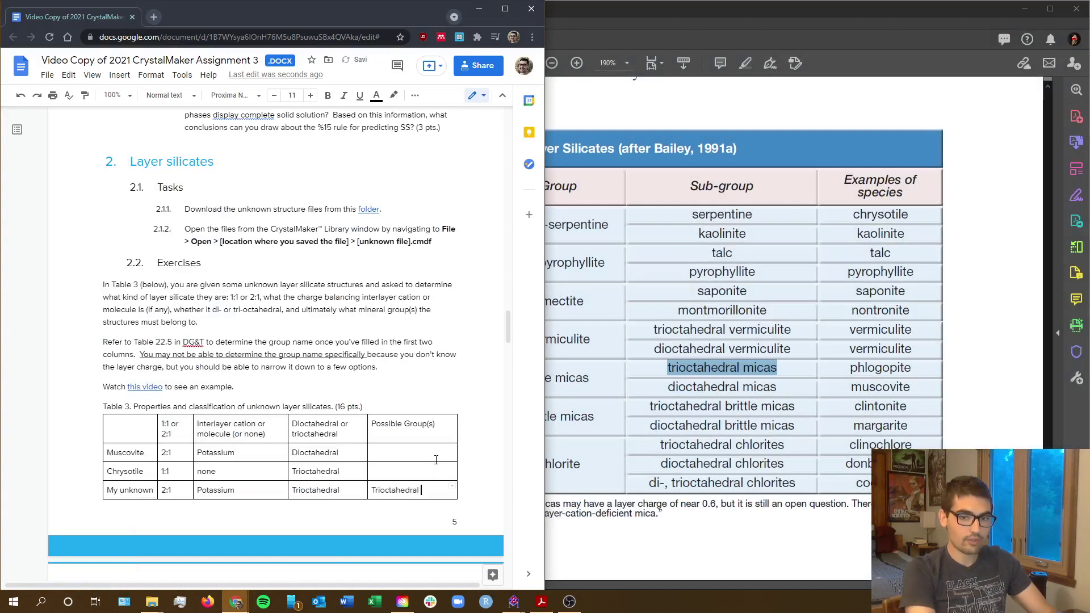
{"action": "type", "text": " micas"}
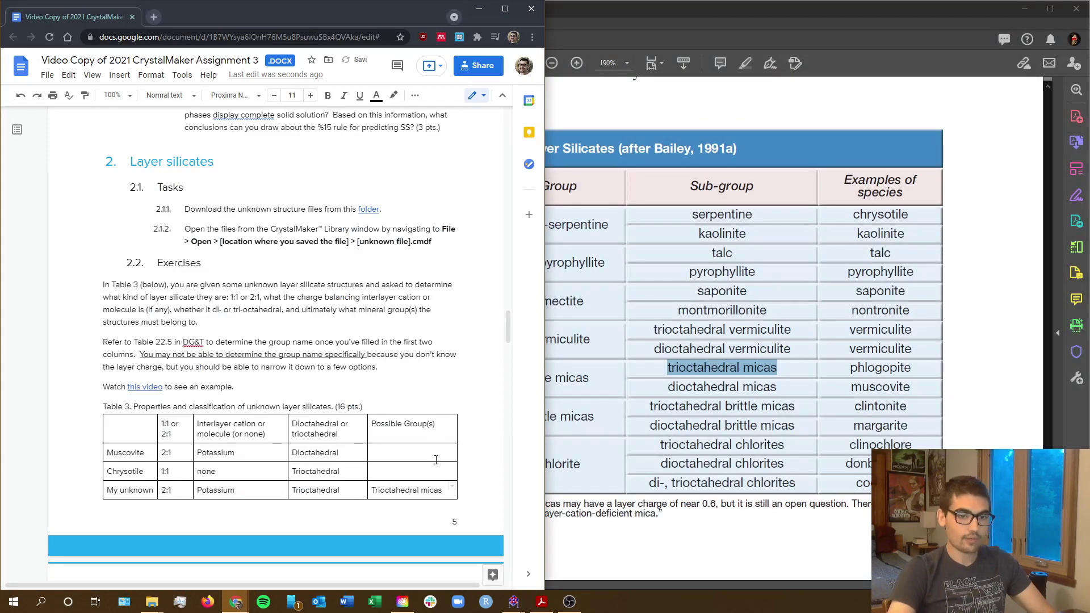